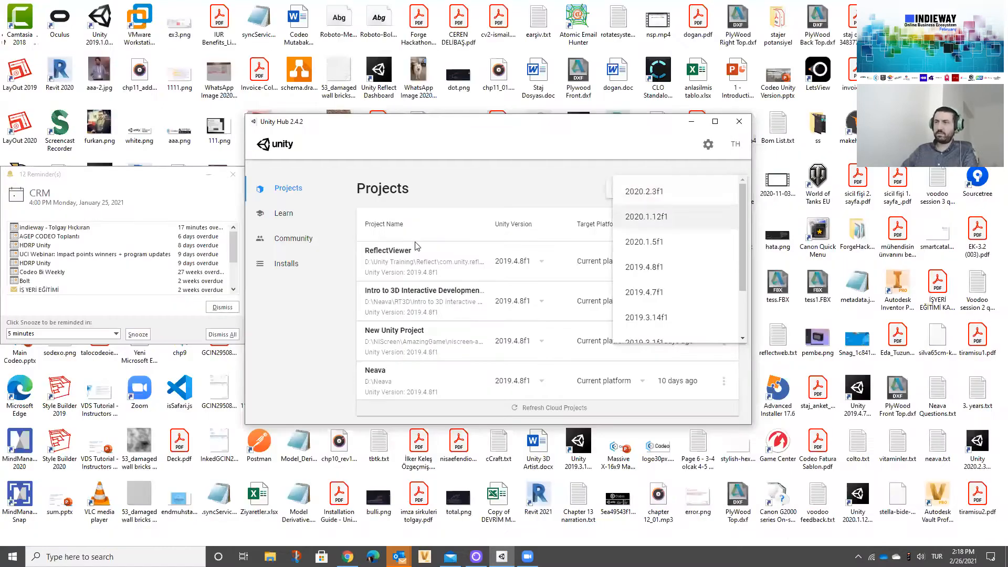
Step: Create a new 3D project named Indieway with Unity 2020.1.12f1 and close the reminders window
{"action": "left_click", "coordinate": [651, 207]}
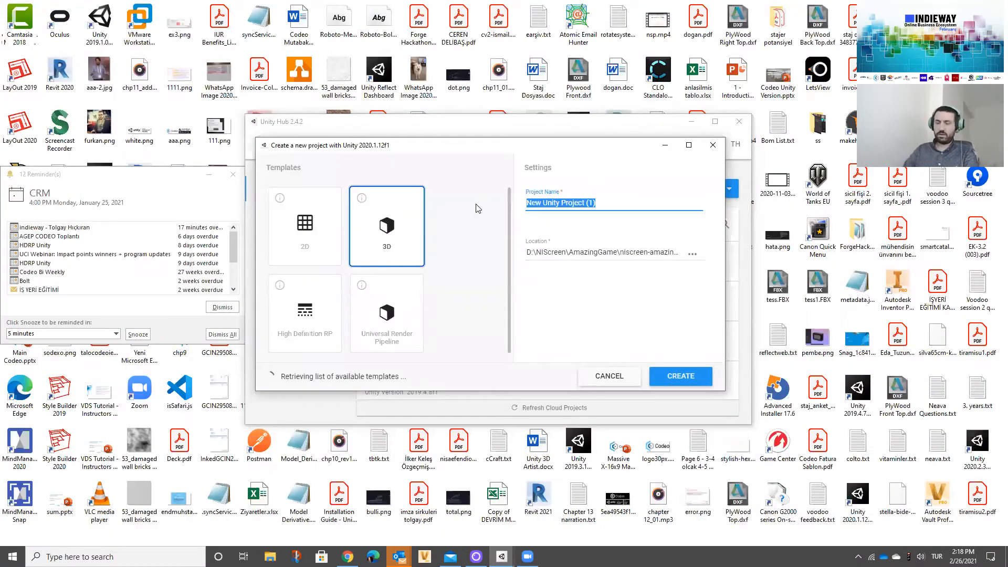
{"action": "type", "text": "Indieway"}
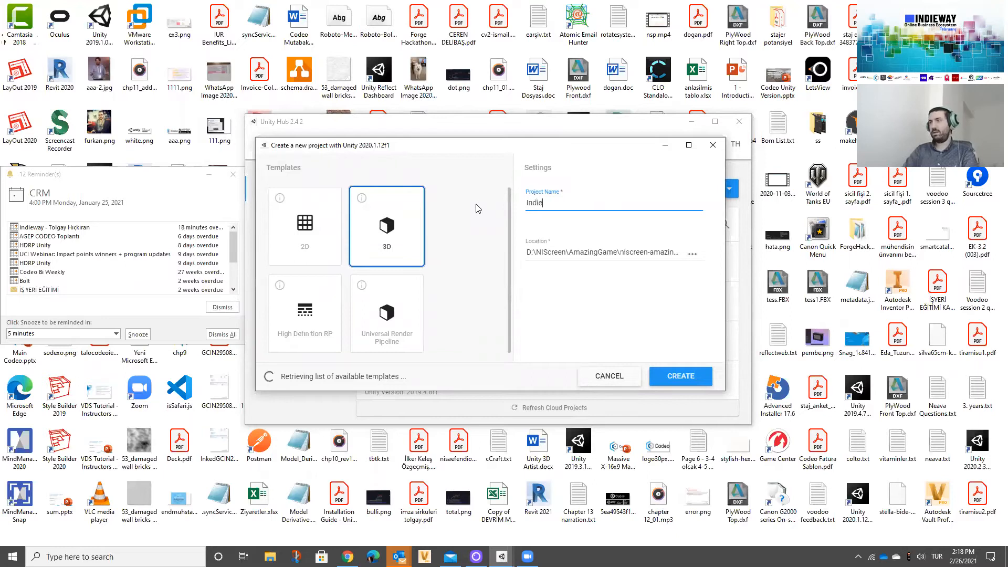
{"action": "left_click", "coordinate": [693, 377]}
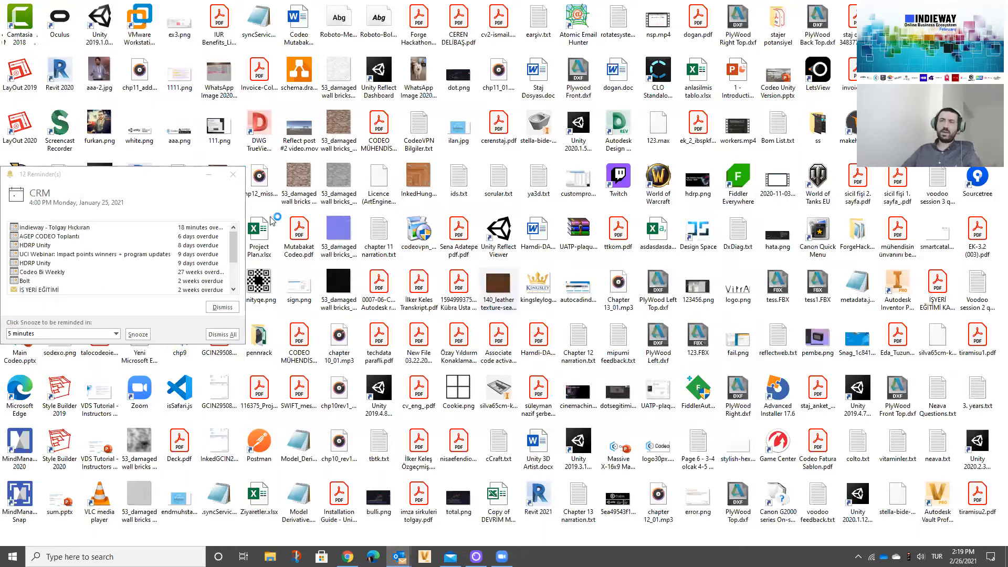
{"action": "left_click", "coordinate": [233, 174]}
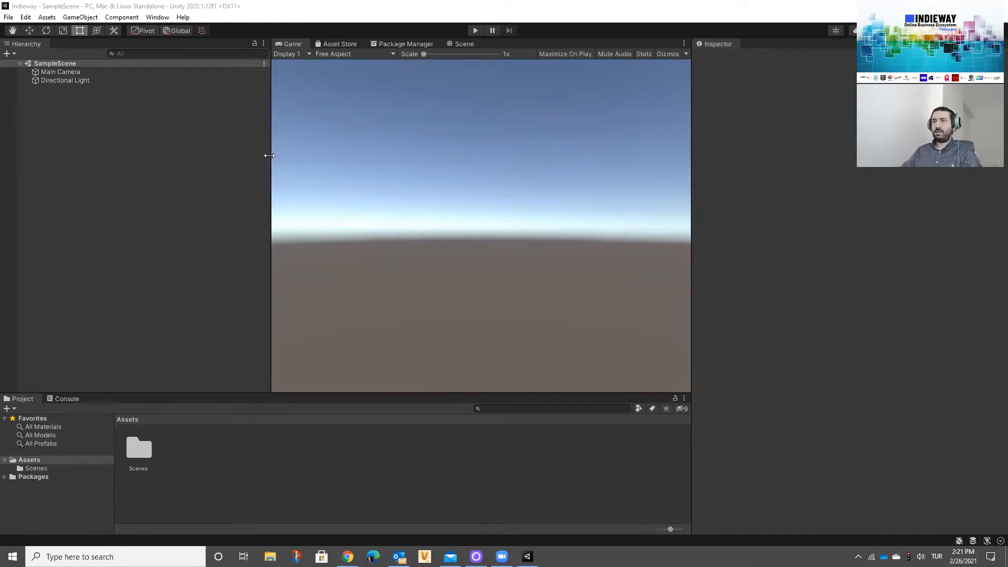
Step: Narrow the Hierarchy view, look at the Asset Store view and bring up the Package Manager
{"action": "left_click_drag", "start_coordinate": [184, 157], "coordinate": [184, 157]}
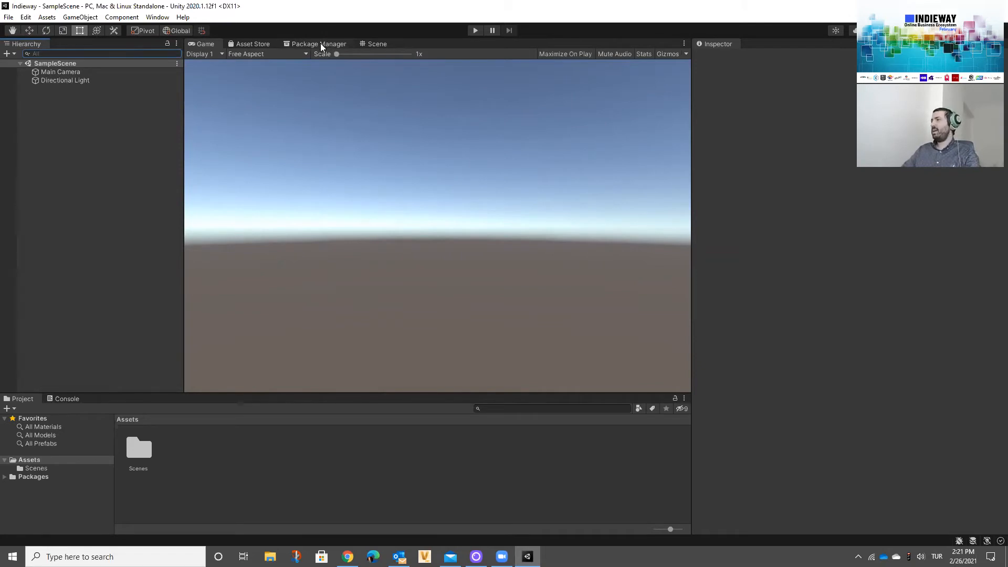
{"action": "left_click", "coordinate": [259, 46]}
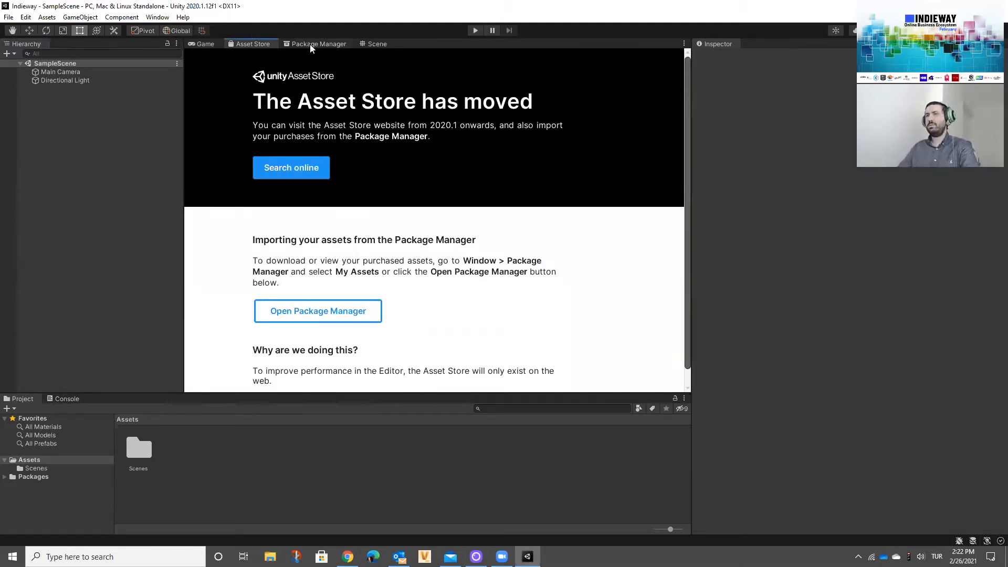
{"action": "left_click", "coordinate": [310, 46]}
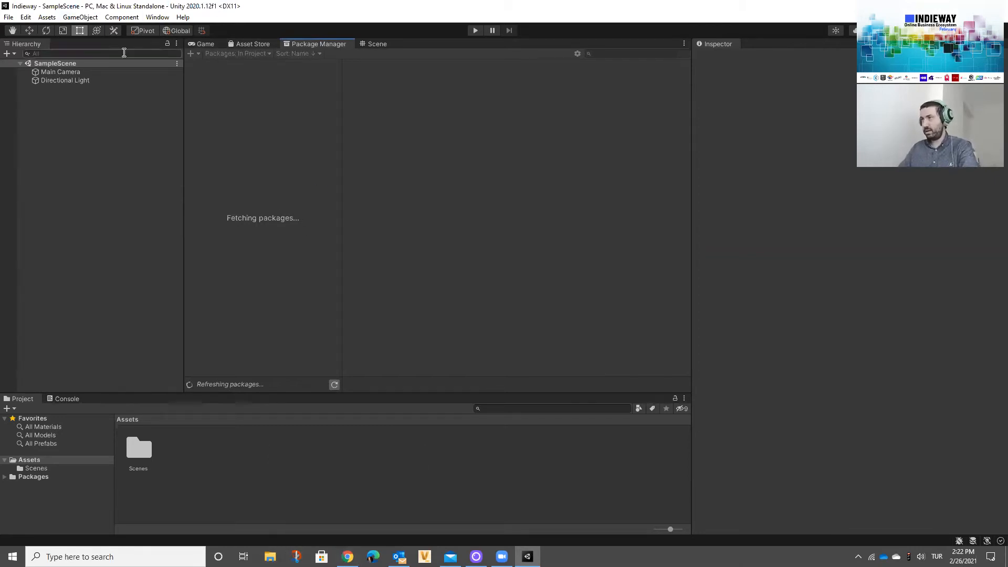
Step: Import the custom package PixyzPluginForUnity-2020.2.1.9.unitypackage from the downloads folder on drive D into the project
{"action": "left_click", "coordinate": [47, 17]}
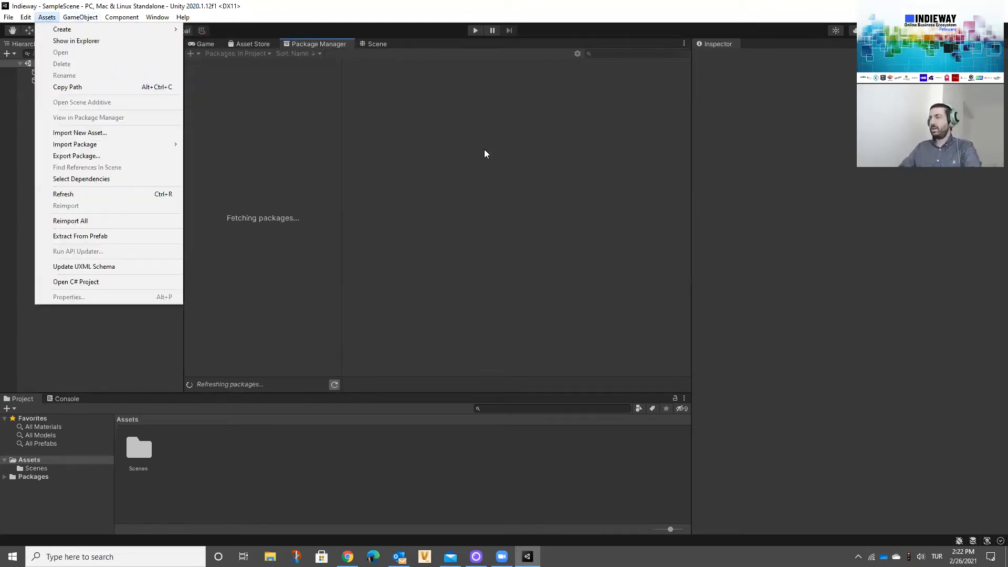
{"action": "mouse_move", "coordinate": [74, 144]}
{"action": "left_click", "coordinate": [224, 144]}
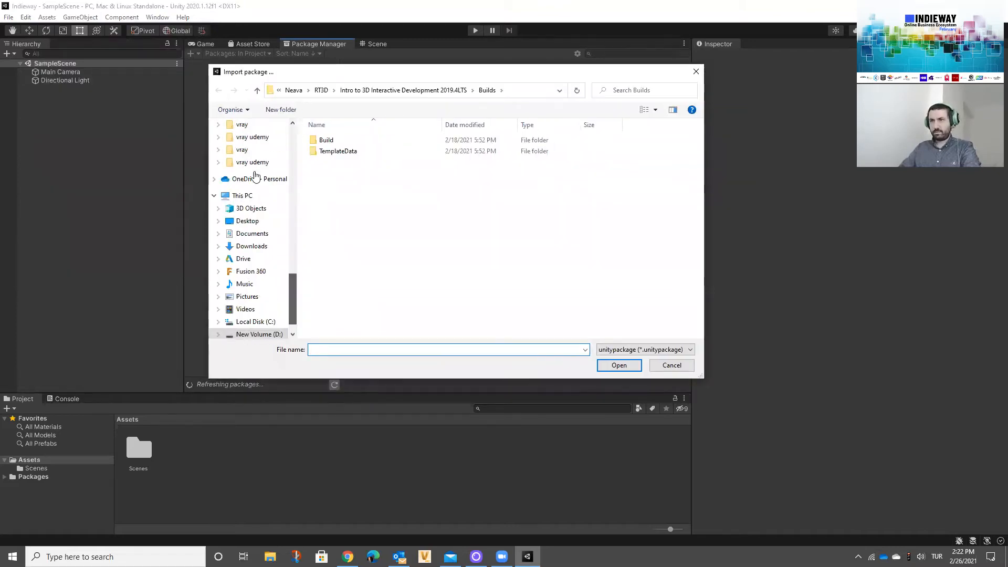
{"action": "left_click", "coordinate": [252, 157]}
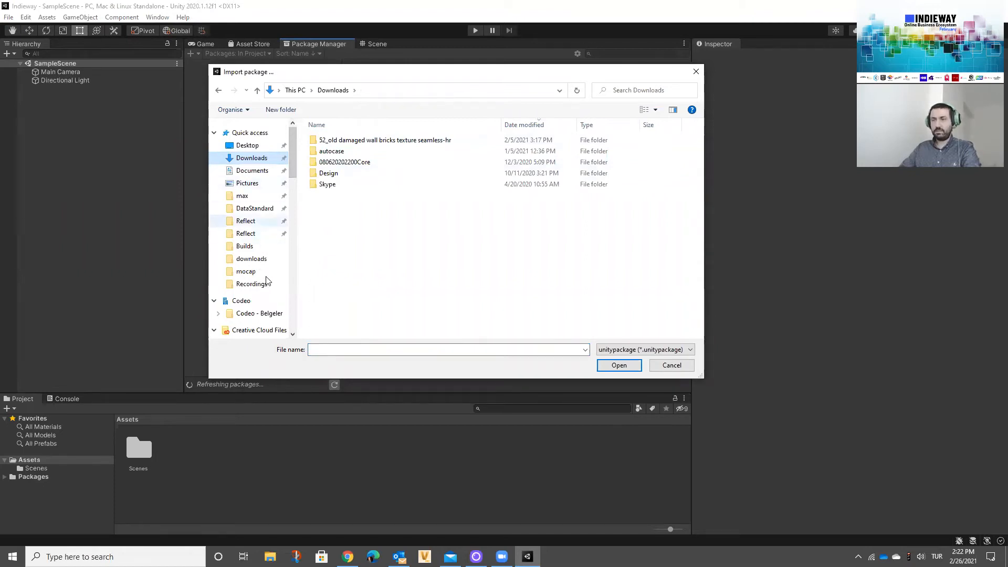
{"action": "scroll", "coordinate": [259, 215], "scroll_direction": "down", "scroll_amount": 5}
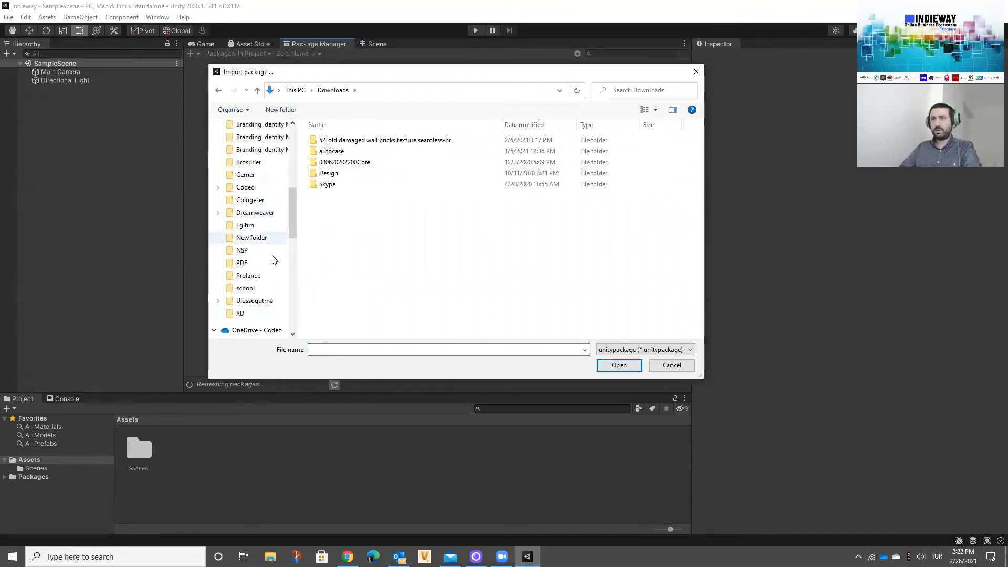
{"action": "left_click_drag", "start_coordinate": [294, 212], "coordinate": [291, 159]}
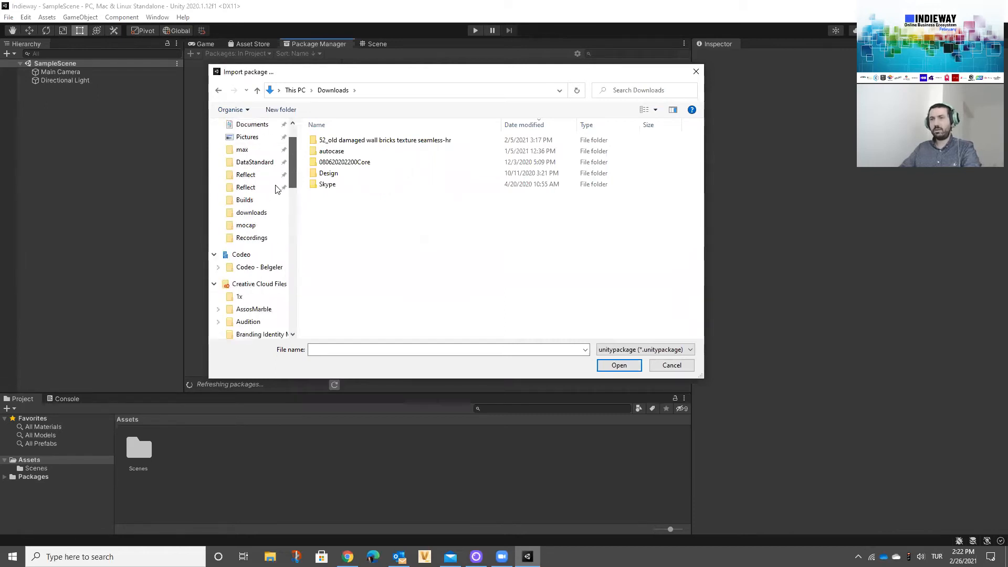
{"action": "left_click", "coordinate": [267, 213]}
{"action": "left_click", "coordinate": [418, 152]}
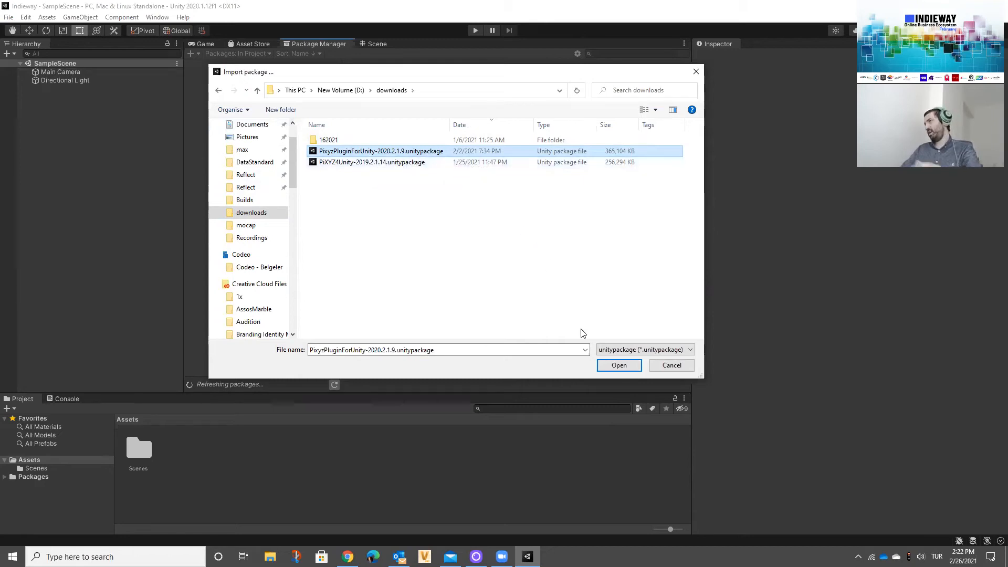
{"action": "left_click", "coordinate": [624, 370]}
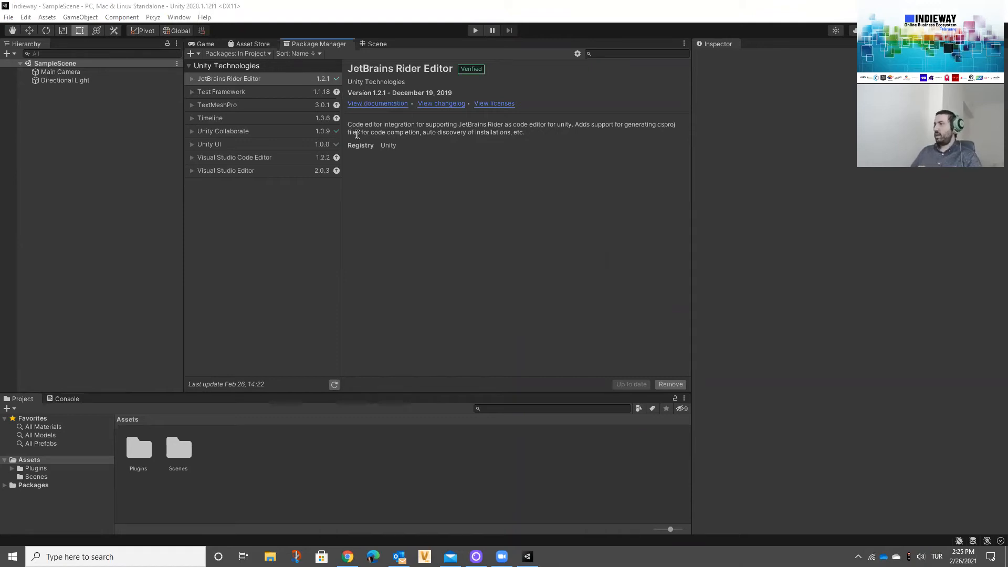
Step: Glance at the Pixyz plugin's commands, then return to the Game view and widen it
{"action": "left_click", "coordinate": [161, 18]}
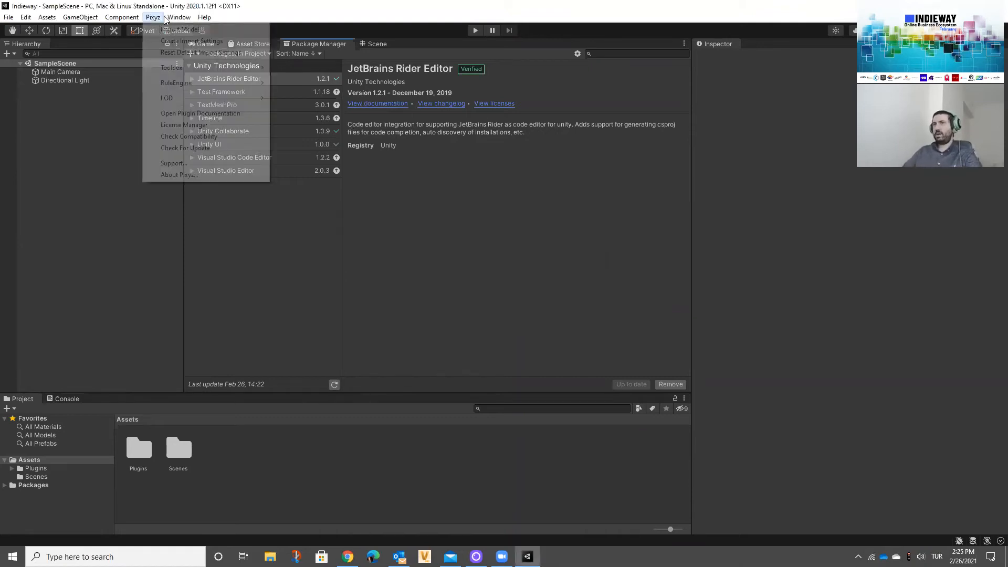
{"action": "left_click", "coordinate": [245, 3]}
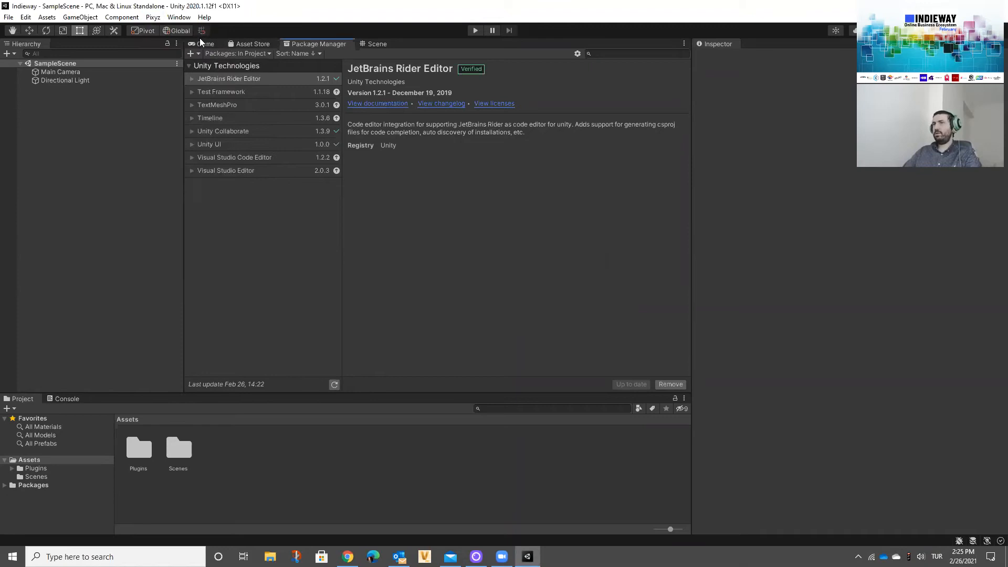
{"action": "left_click", "coordinate": [203, 44]}
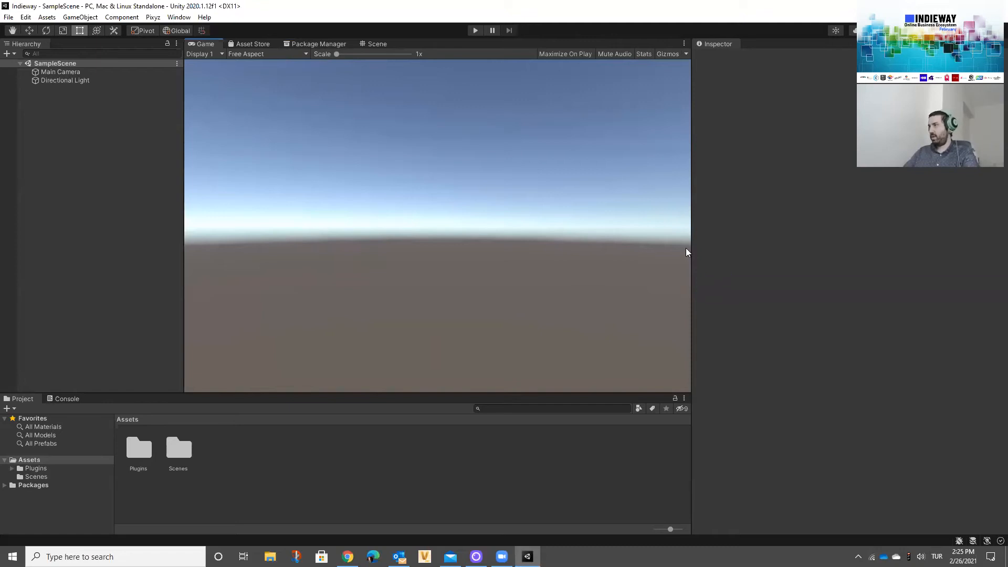
{"action": "left_click_drag", "start_coordinate": [691, 247], "coordinate": [744, 243]}
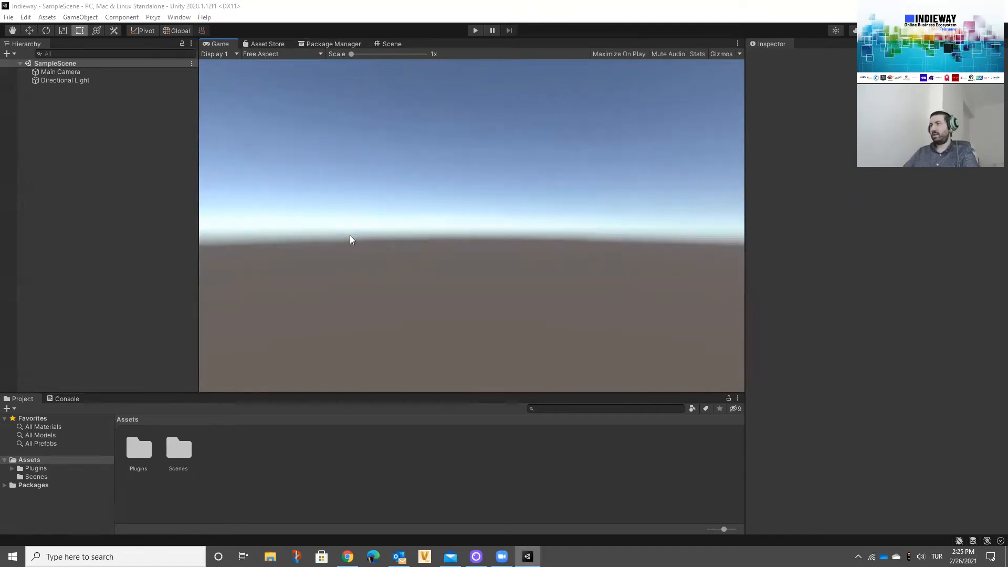
Step: Open the downloads folder on drive D in File Explorer
{"action": "key", "text": "super+e"}
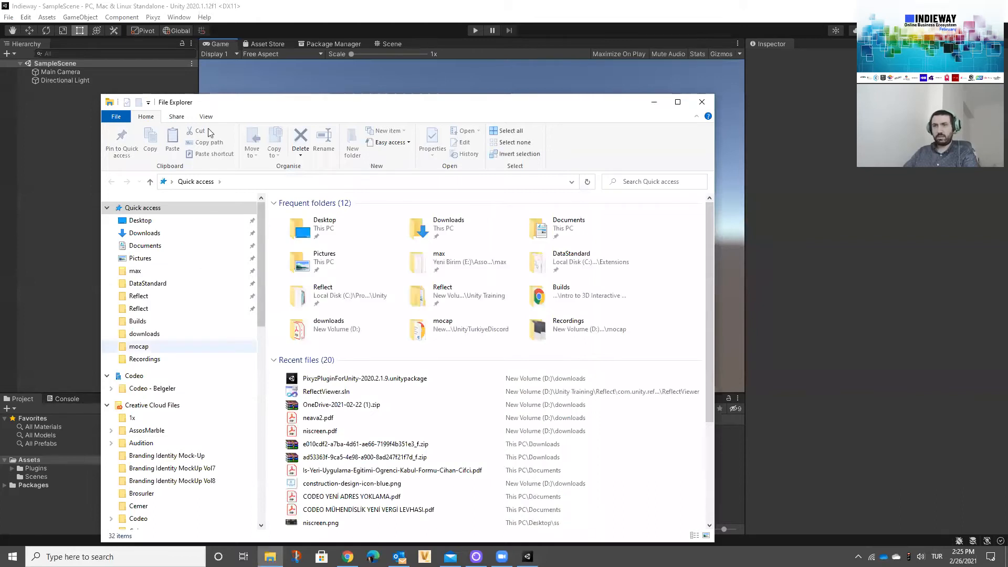
{"action": "left_click", "coordinate": [158, 271]}
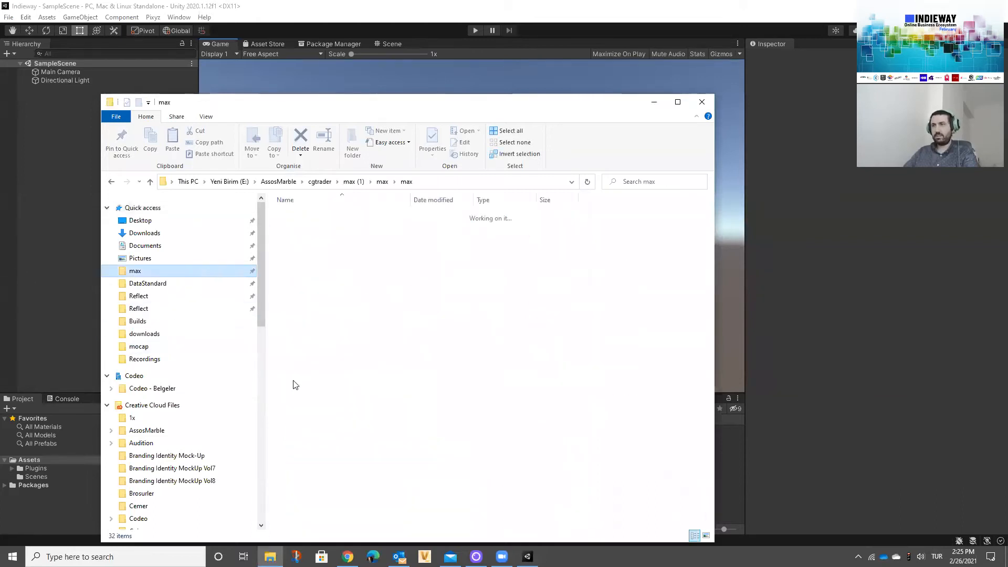
{"action": "scroll", "coordinate": [141, 362], "scroll_direction": "down", "scroll_amount": 3}
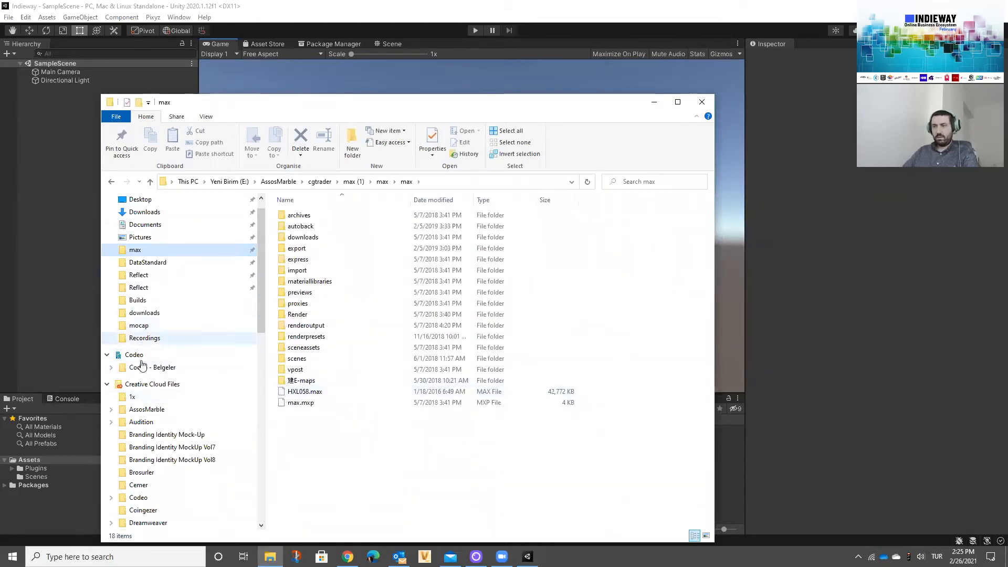
{"action": "scroll", "coordinate": [183, 358], "scroll_direction": "down", "scroll_amount": 2}
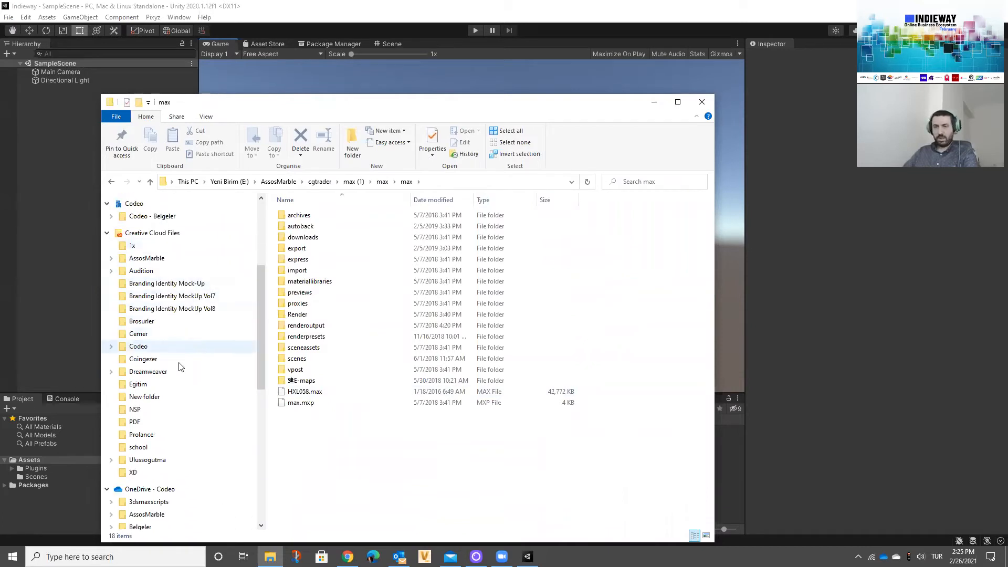
{"action": "scroll", "coordinate": [174, 348], "scroll_direction": "up", "scroll_amount": 5}
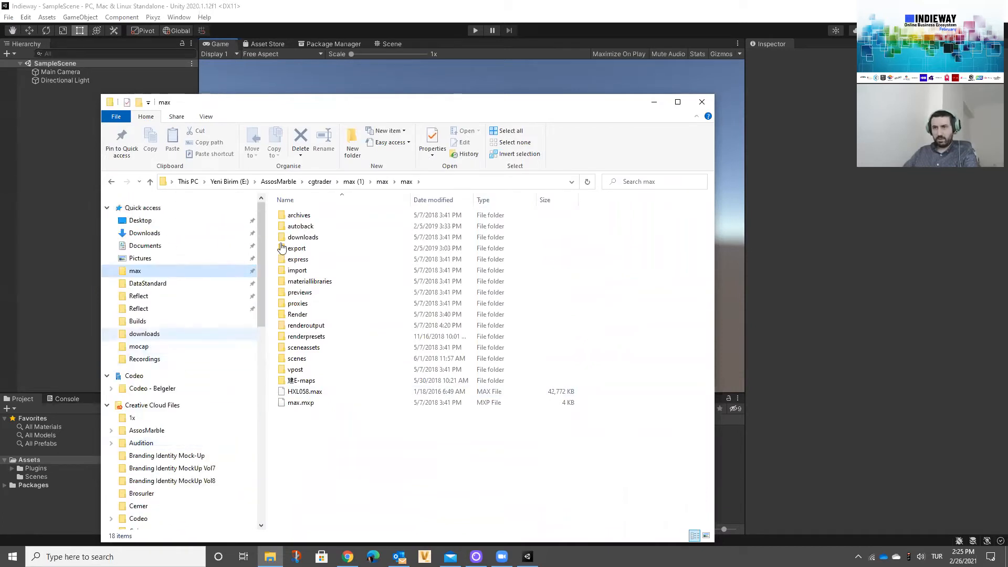
{"action": "left_click", "coordinate": [146, 334]}
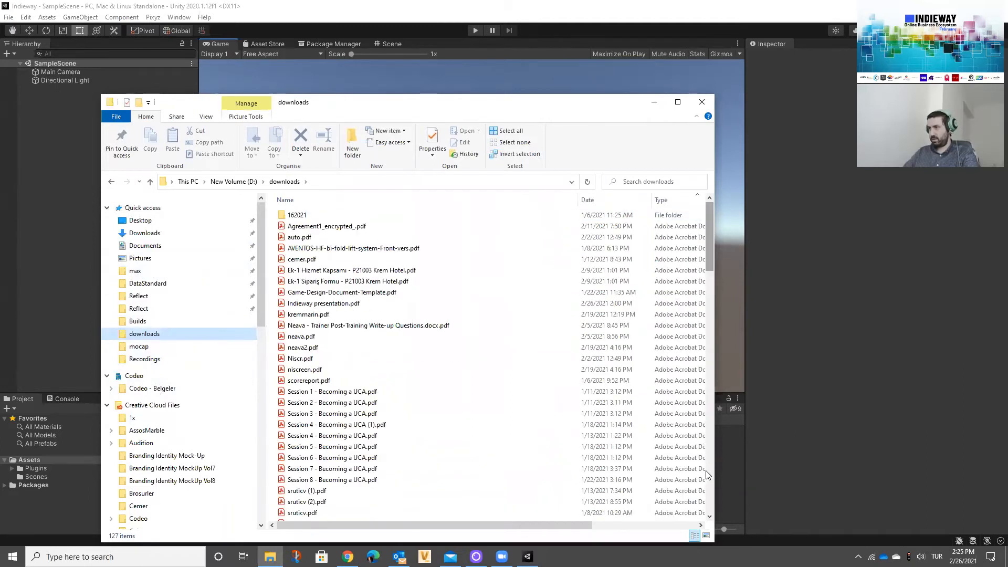
Step: Add the model file 20170383-MontajPisirmeFirini.fbx from the downloads folder to the project's Assets
{"action": "scroll", "coordinate": [710, 420], "scroll_direction": "down", "scroll_amount": 20}
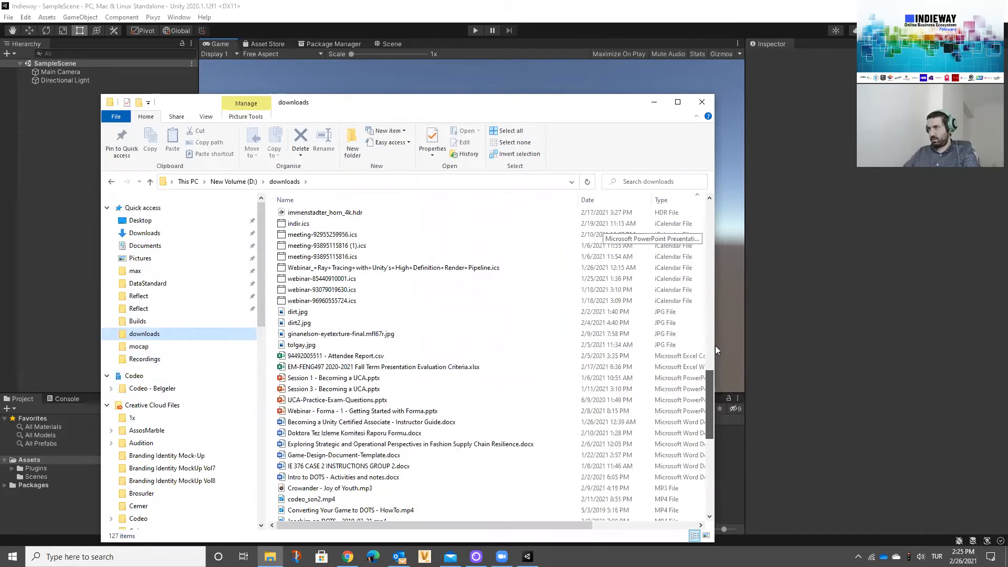
{"action": "scroll", "coordinate": [360, 315], "scroll_direction": "up", "scroll_amount": 7}
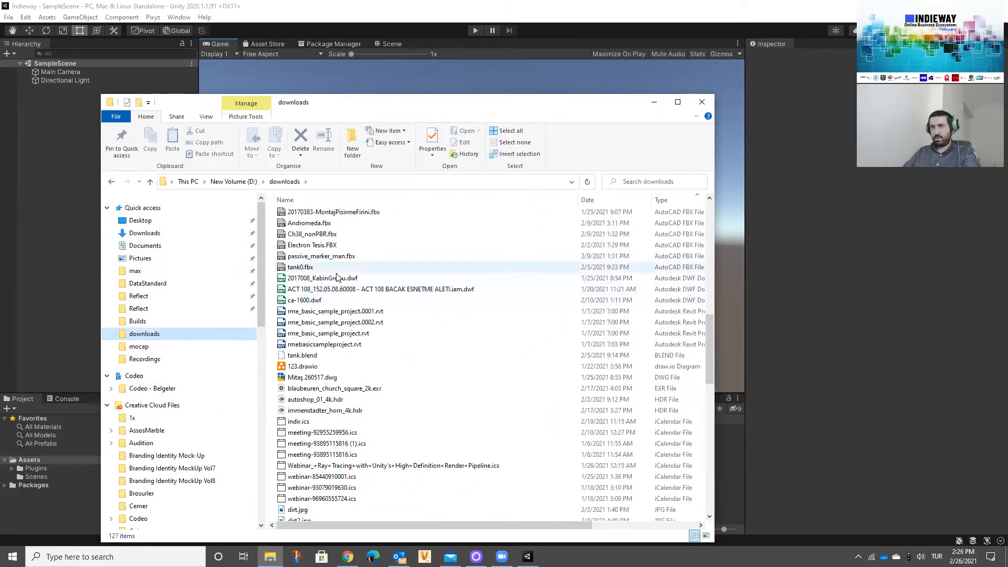
{"action": "scroll", "coordinate": [349, 273], "scroll_direction": "down", "scroll_amount": 1}
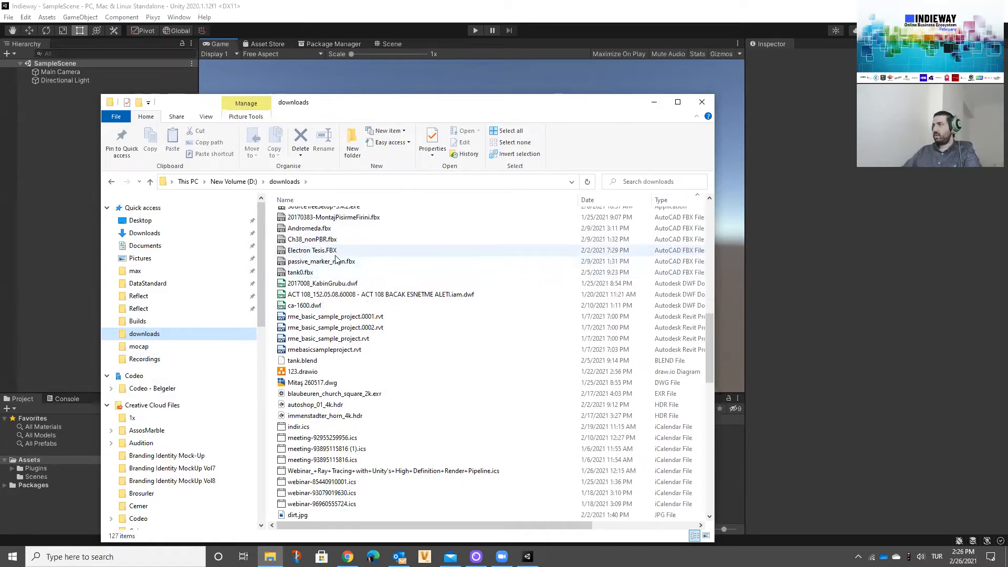
{"action": "left_click", "coordinate": [329, 252]}
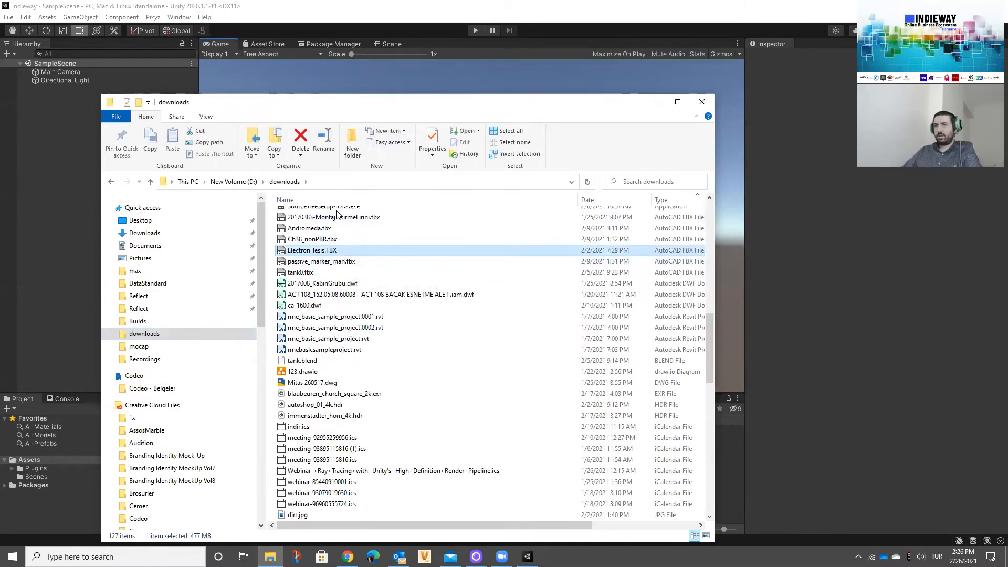
{"action": "left_click_drag", "start_coordinate": [336, 103], "coordinate": [342, 63]}
{"action": "left_click", "coordinate": [336, 181]}
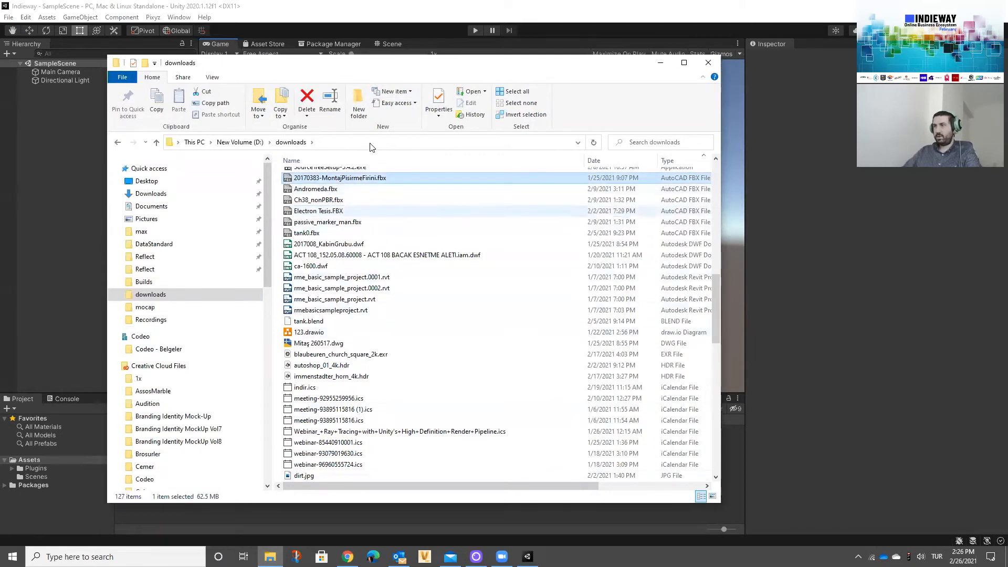
{"action": "left_click_drag", "start_coordinate": [613, 188], "coordinate": [235, 487]}
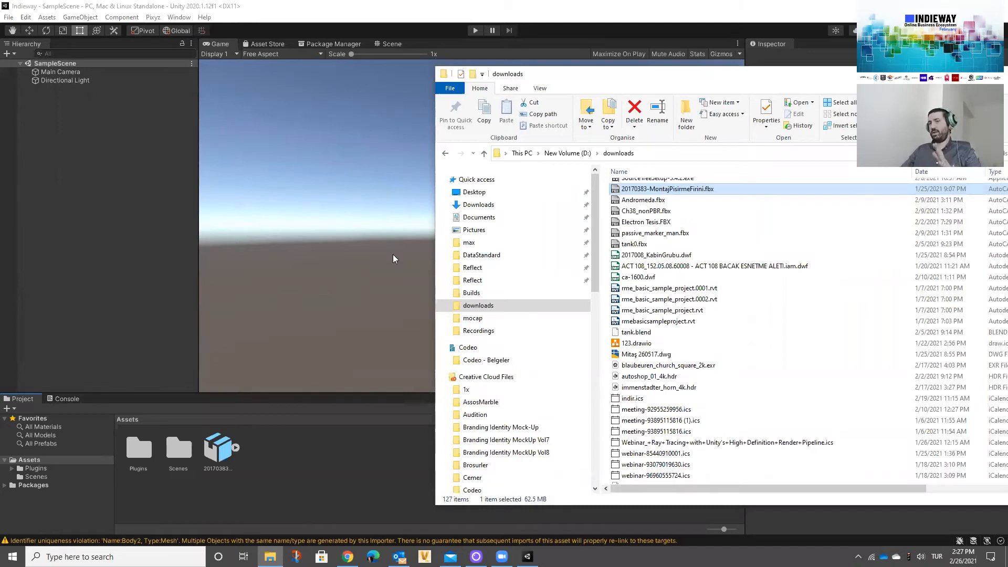
Step: Switch back to Unity and examine the Pixyz Toolbox commands, including the Colliders and Mesh groups
{"action": "left_click", "coordinate": [175, 77]}
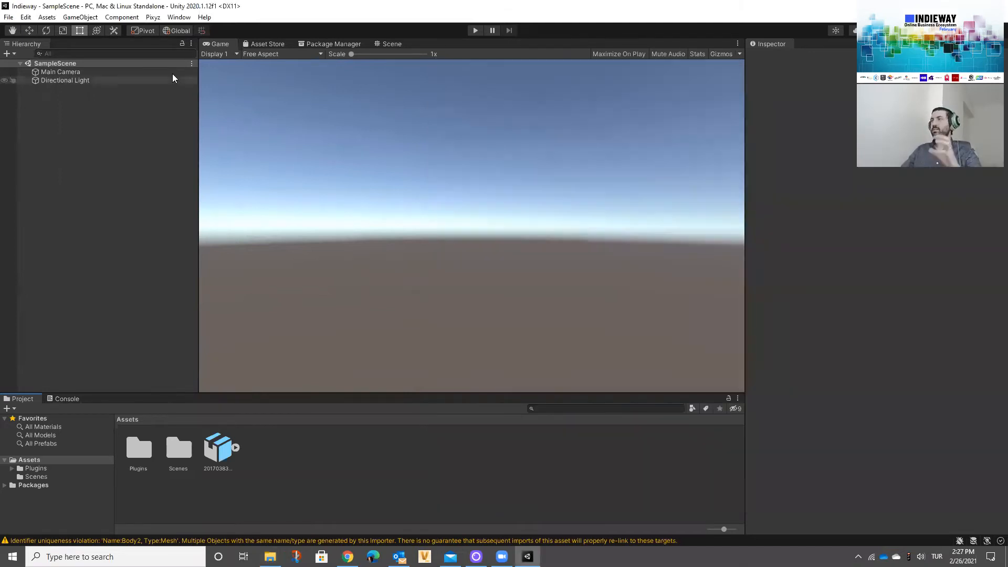
{"action": "left_click", "coordinate": [159, 18]}
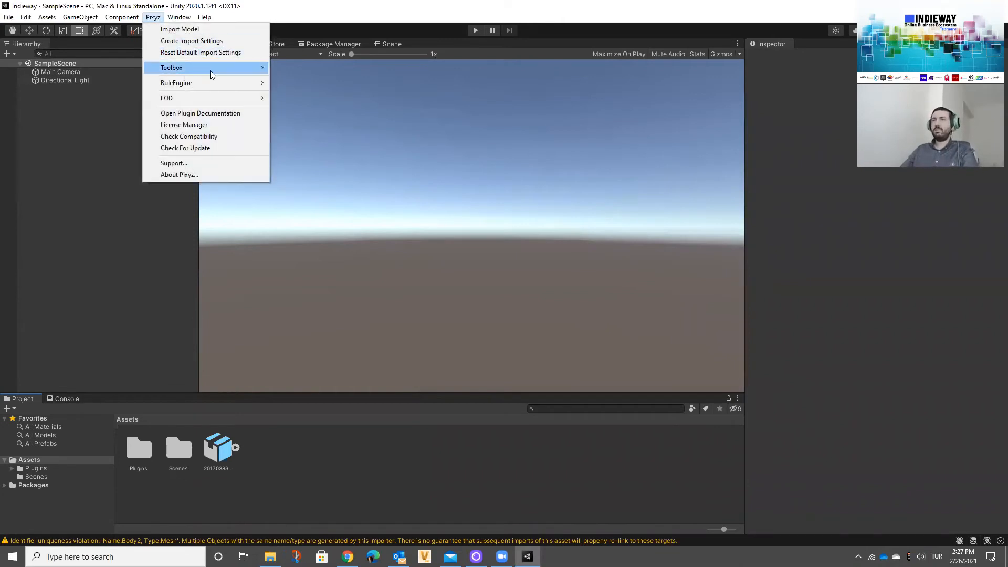
{"action": "mouse_move", "coordinate": [210, 71]}
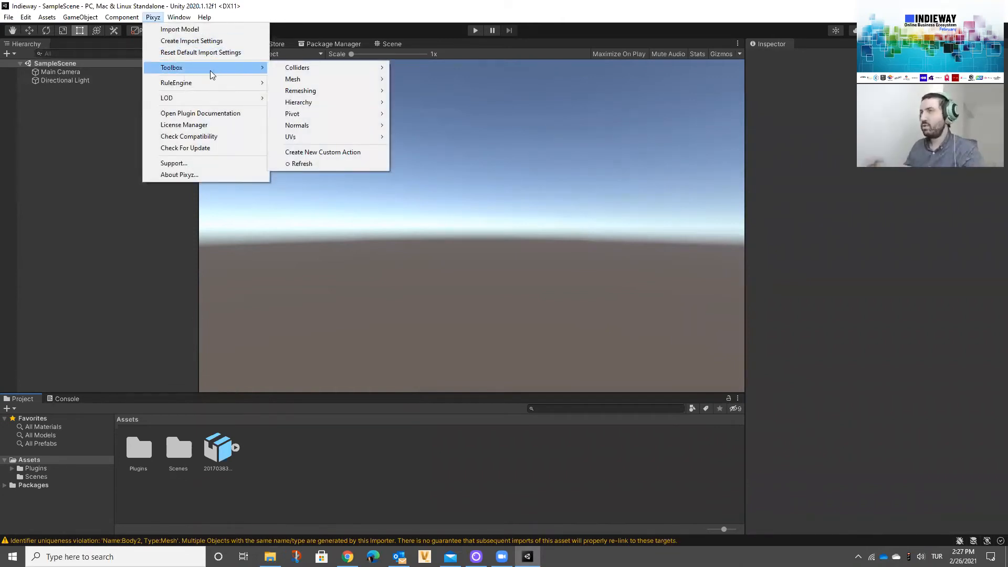
{"action": "mouse_move", "coordinate": [303, 70]}
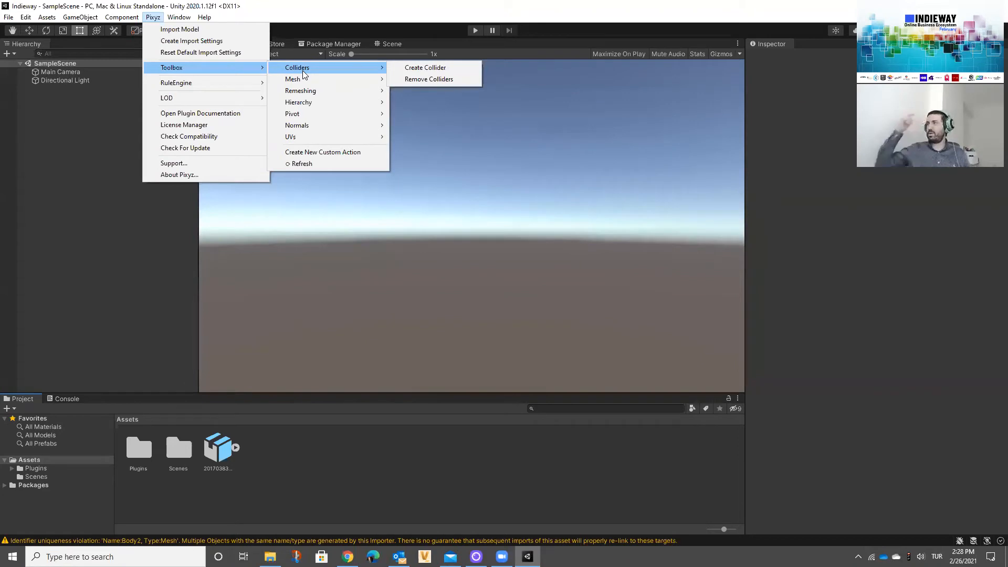
{"action": "mouse_move", "coordinate": [310, 80]}
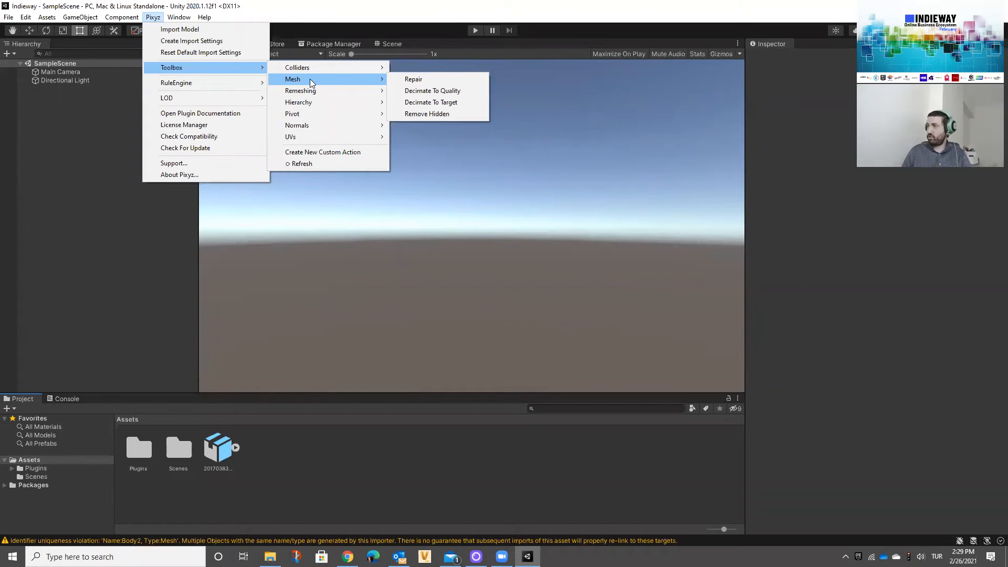
Step: Open Pixyz's Decimate To Quality tool, examine its strategy and quality preset options, and close it without executing
{"action": "left_click", "coordinate": [420, 91]}
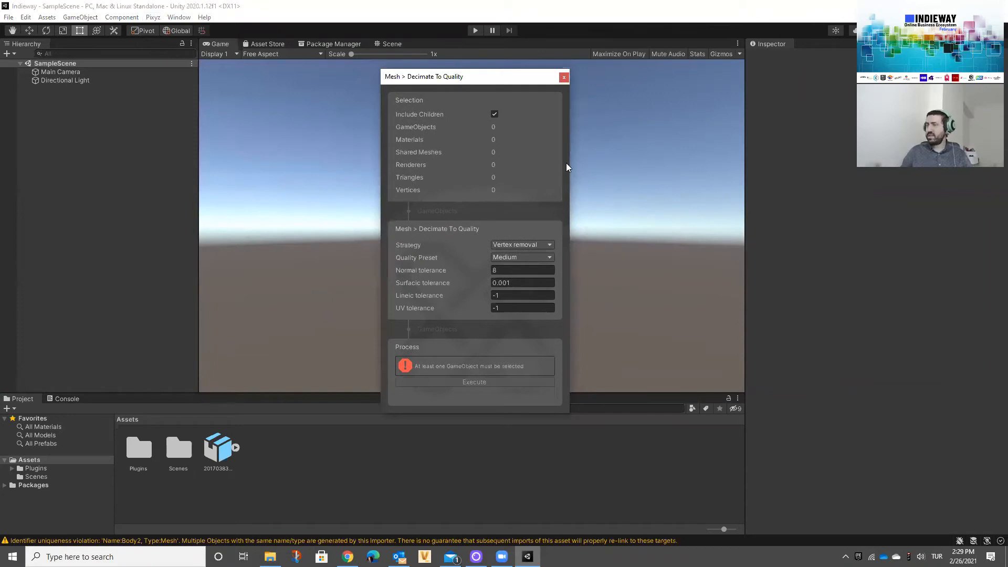
{"action": "left_click", "coordinate": [531, 246]}
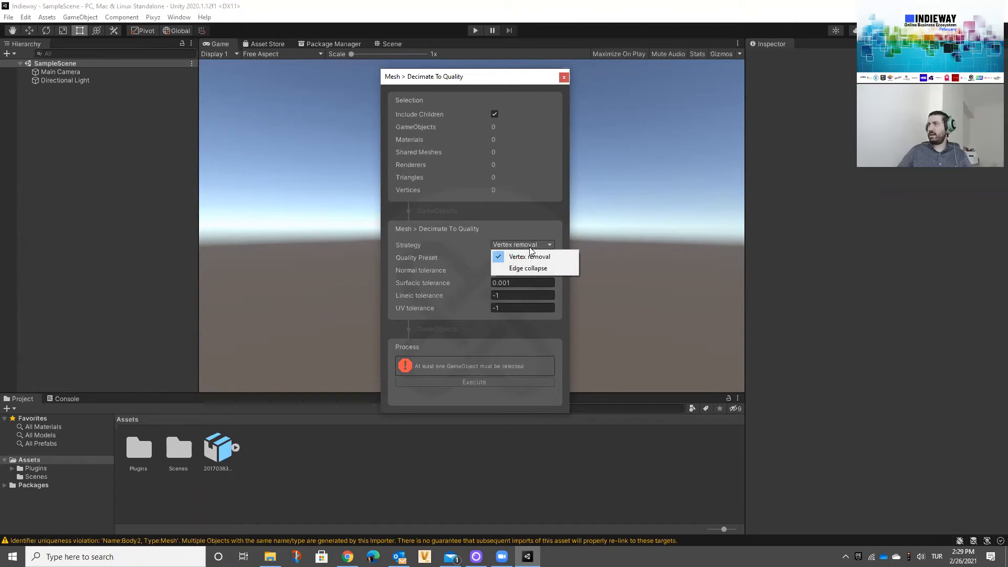
{"action": "key", "text": "Down"}
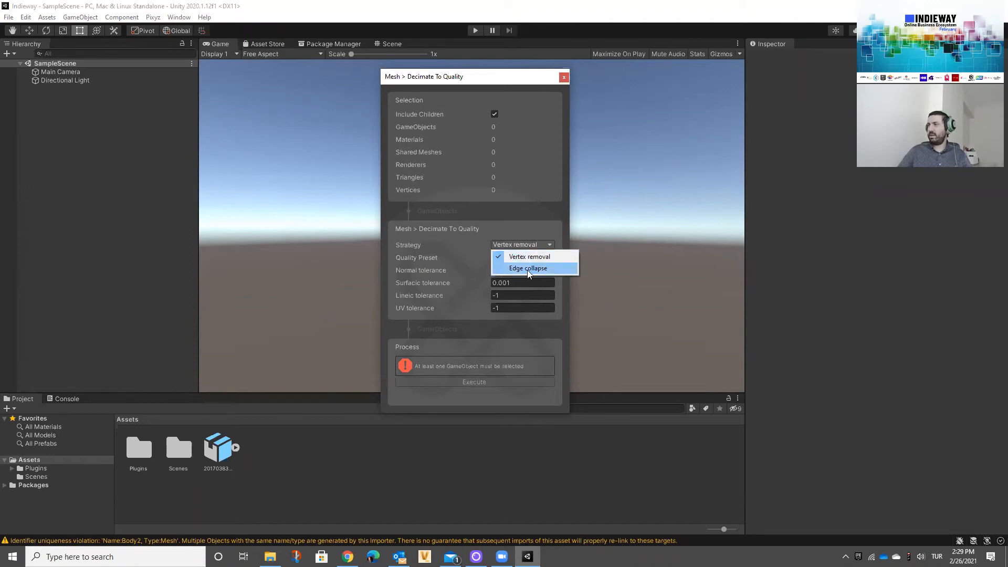
{"action": "left_click", "coordinate": [483, 241]}
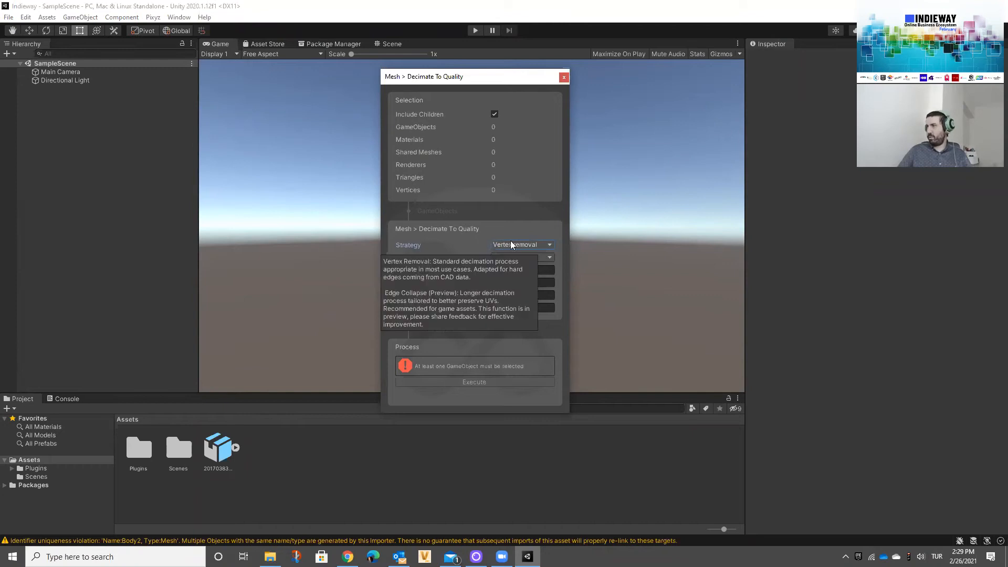
{"action": "left_click", "coordinate": [545, 257]}
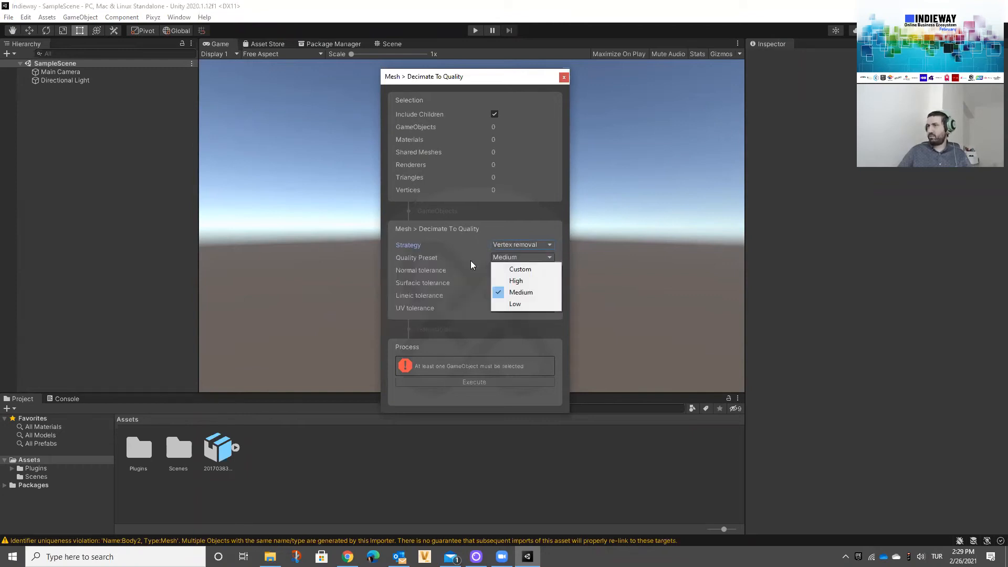
{"action": "left_click", "coordinate": [555, 256]}
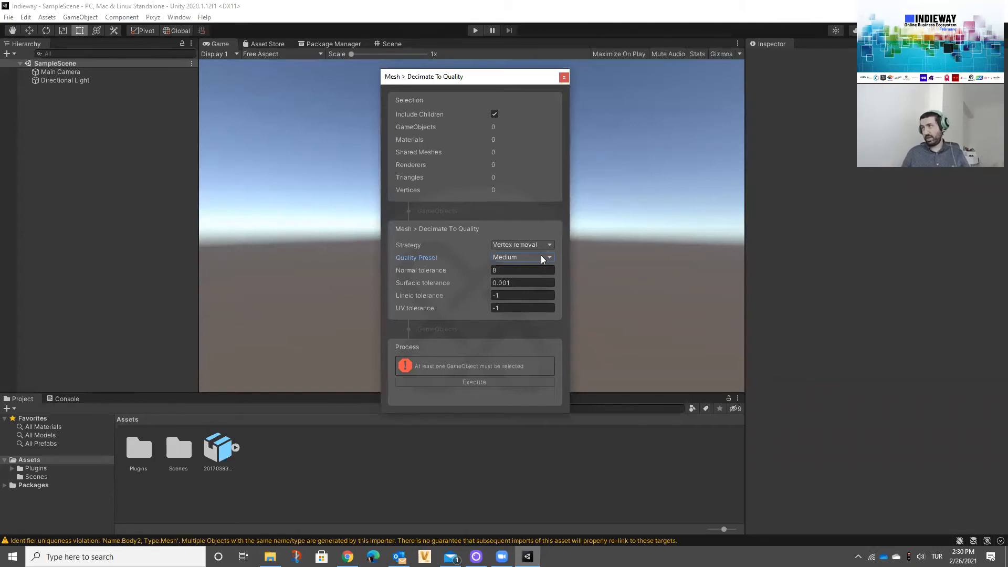
{"action": "left_click", "coordinate": [563, 77]}
Step: Examine the Pixyz RuleEngine commands and the Toolbox's Mesh and Remeshing commands without running any of them
{"action": "left_click", "coordinate": [153, 17]}
{"action": "mouse_move", "coordinate": [231, 82]}
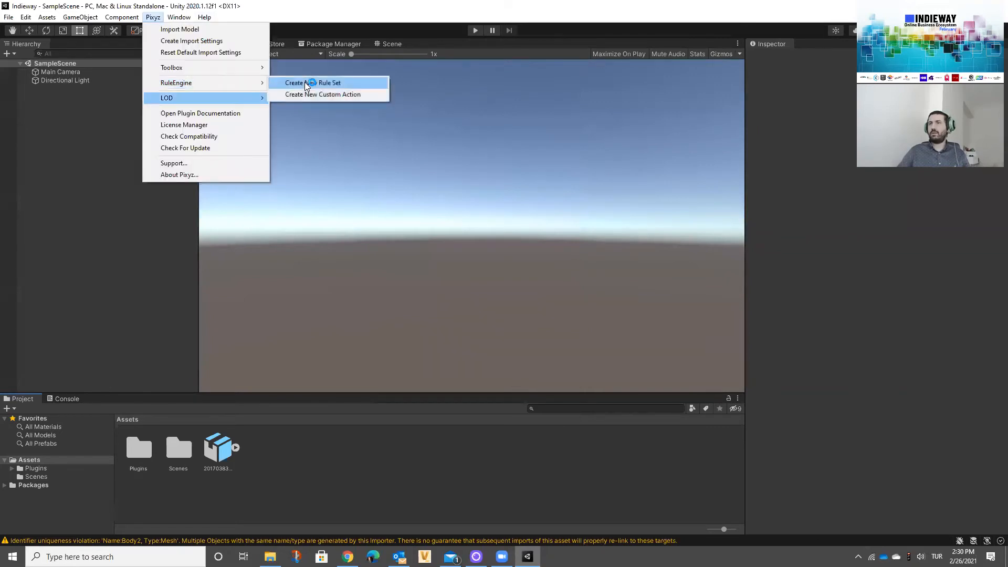
{"action": "mouse_move", "coordinate": [336, 79]}
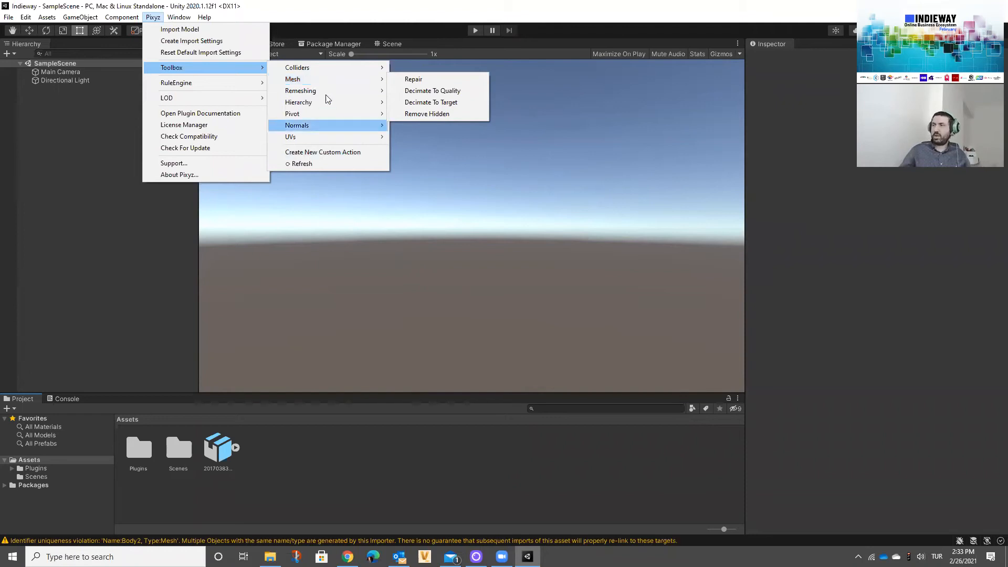
{"action": "mouse_move", "coordinate": [324, 92]}
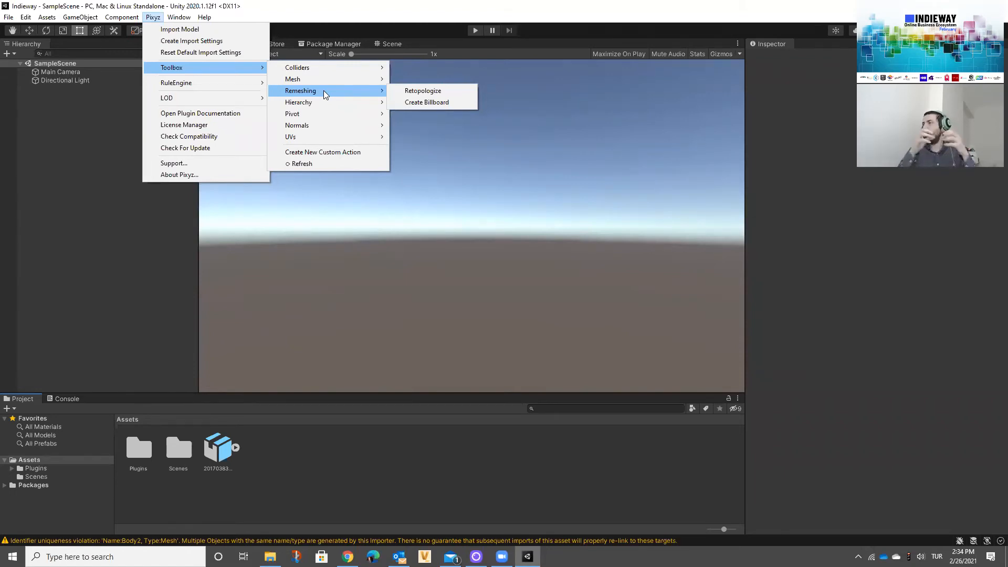
{"action": "left_click", "coordinate": [524, 476]}
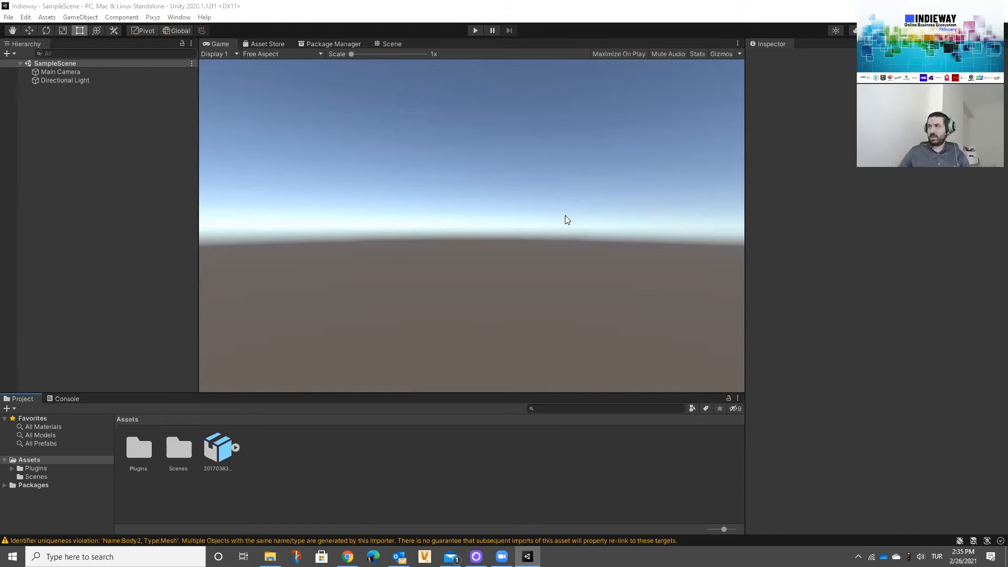
{"action": "left_click", "coordinate": [153, 18]}
{"action": "mouse_move", "coordinate": [236, 67]}
{"action": "mouse_move", "coordinate": [360, 107]}
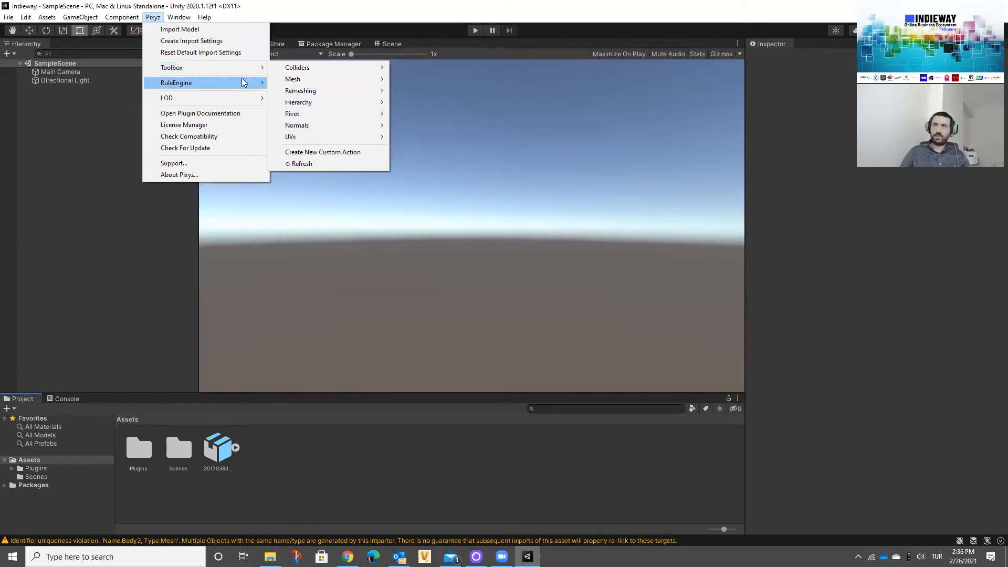
{"action": "mouse_move", "coordinate": [244, 84]}
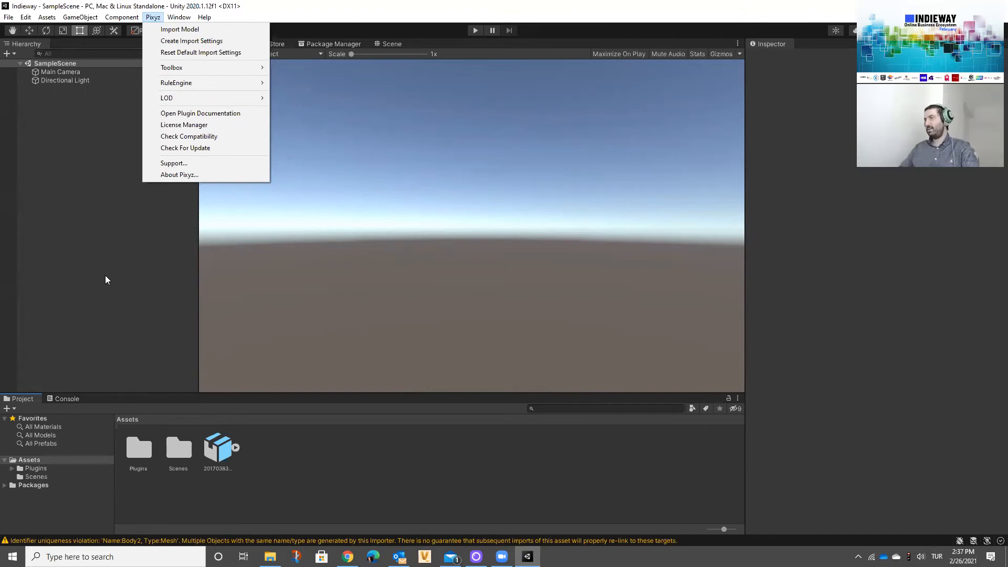
{"action": "left_click", "coordinate": [109, 252]}
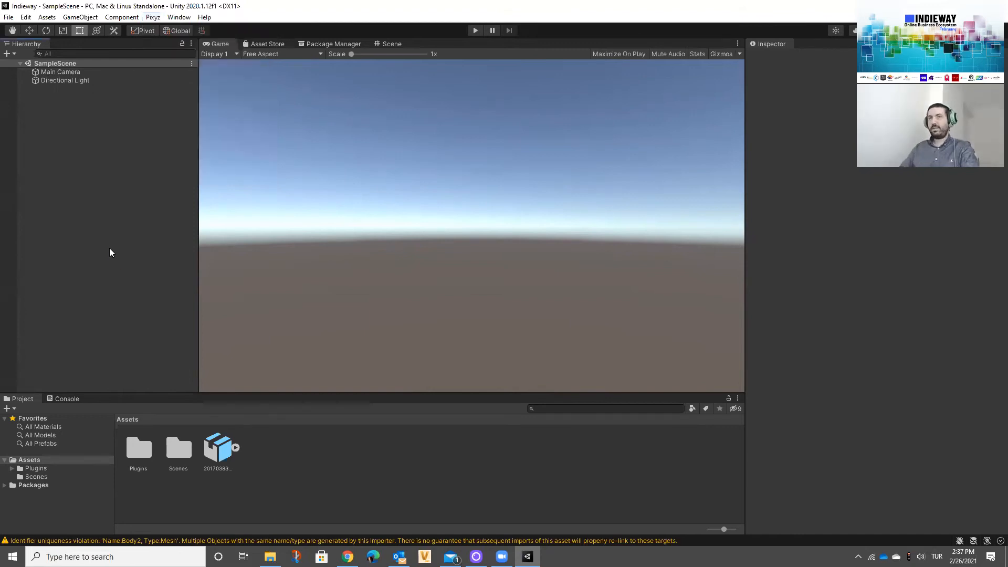
Step: Set Optimize Mesh to Nothing in the import settings of the 20170383-MontajPisirmeFirini model and review its remaining geometry options
{"action": "left_click", "coordinate": [220, 450]}
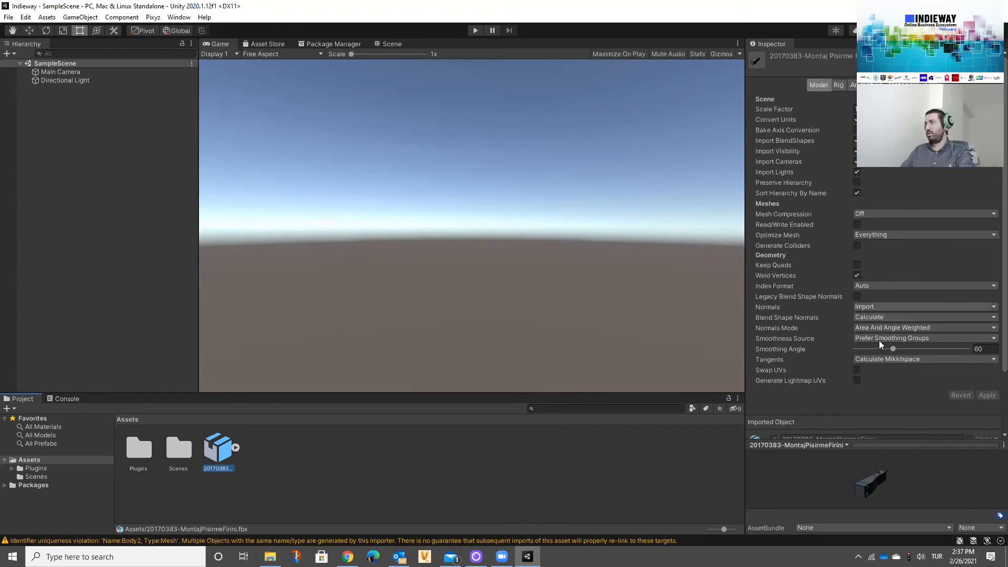
{"action": "scroll", "coordinate": [893, 231], "scroll_direction": "down", "scroll_amount": 3}
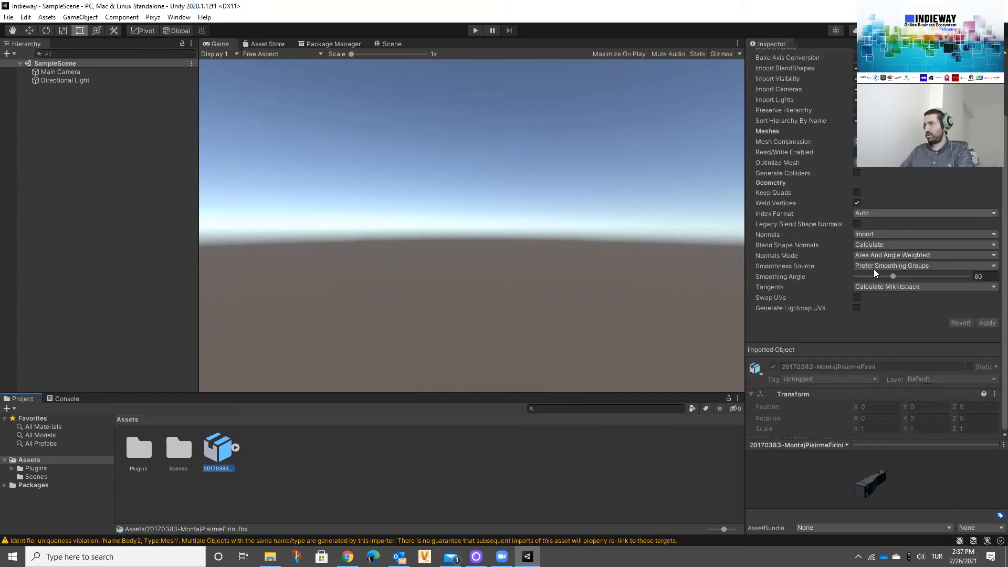
{"action": "scroll", "coordinate": [877, 236], "scroll_direction": "up", "scroll_amount": 3}
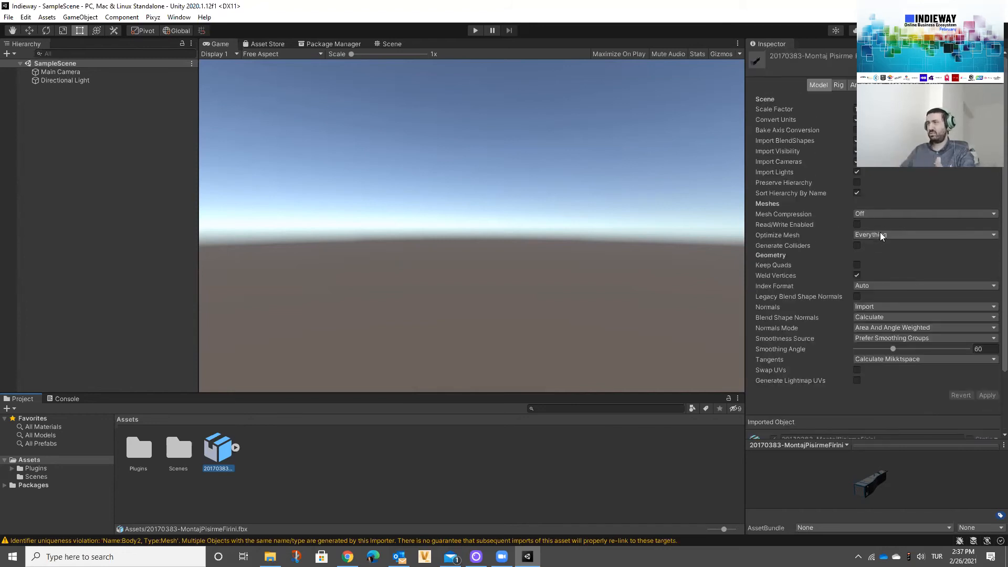
{"action": "left_click", "coordinate": [871, 235]}
{"action": "left_click", "coordinate": [869, 242]}
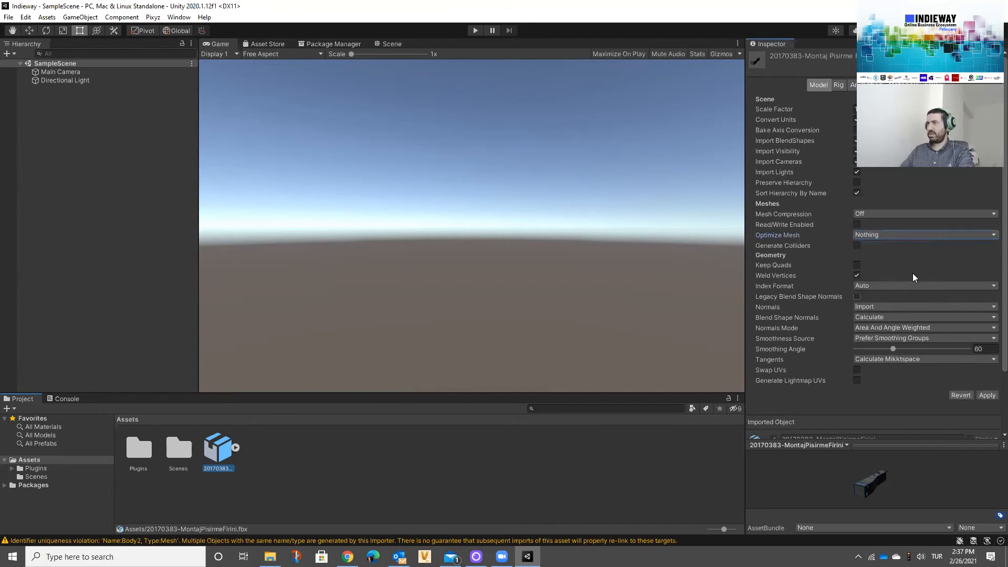
{"action": "scroll", "coordinate": [897, 281], "scroll_direction": "down", "scroll_amount": 3}
{"action": "left_click", "coordinate": [901, 286]}
{"action": "key", "text": "Escape"}
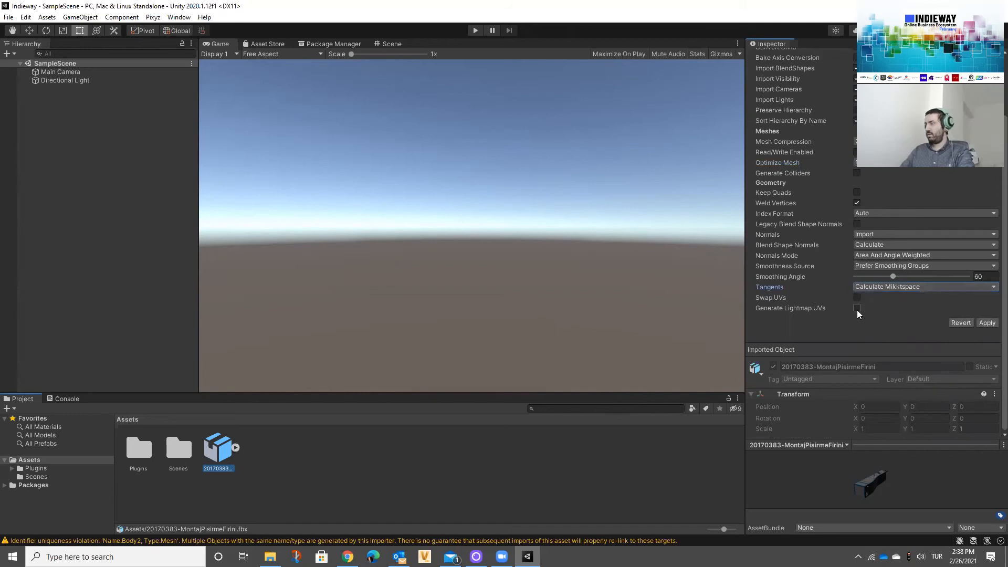
{"action": "scroll", "coordinate": [857, 314], "scroll_direction": "up", "scroll_amount": 3}
{"action": "scroll", "coordinate": [866, 291], "scroll_direction": "down", "scroll_amount": 3}
{"action": "scroll", "coordinate": [868, 262], "scroll_direction": "up", "scroll_amount": 3}
Step: Turn off the rig for the imported model through its Animation Type and apply the import settings
{"action": "left_click", "coordinate": [839, 84]}
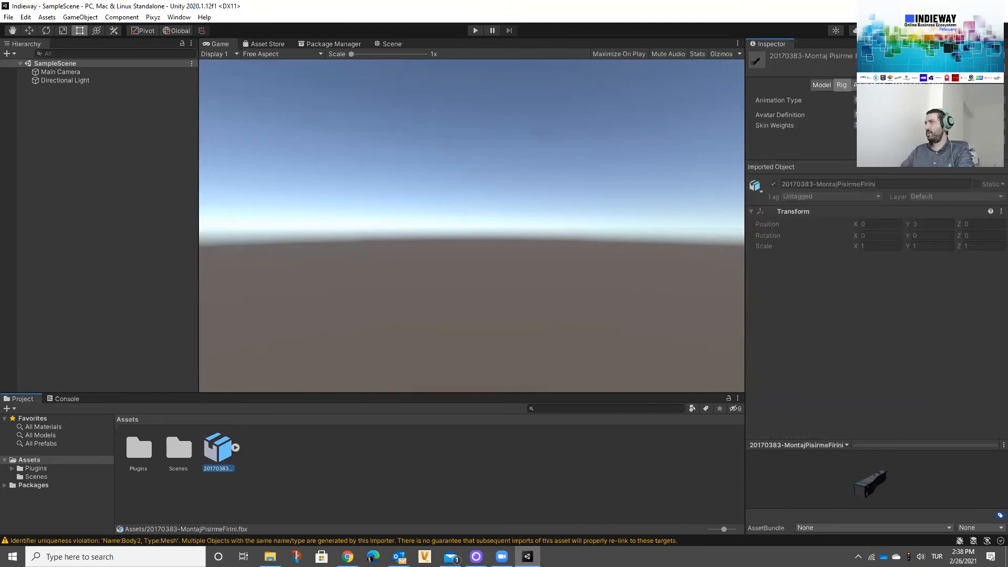
{"action": "left_click", "coordinate": [880, 112]}
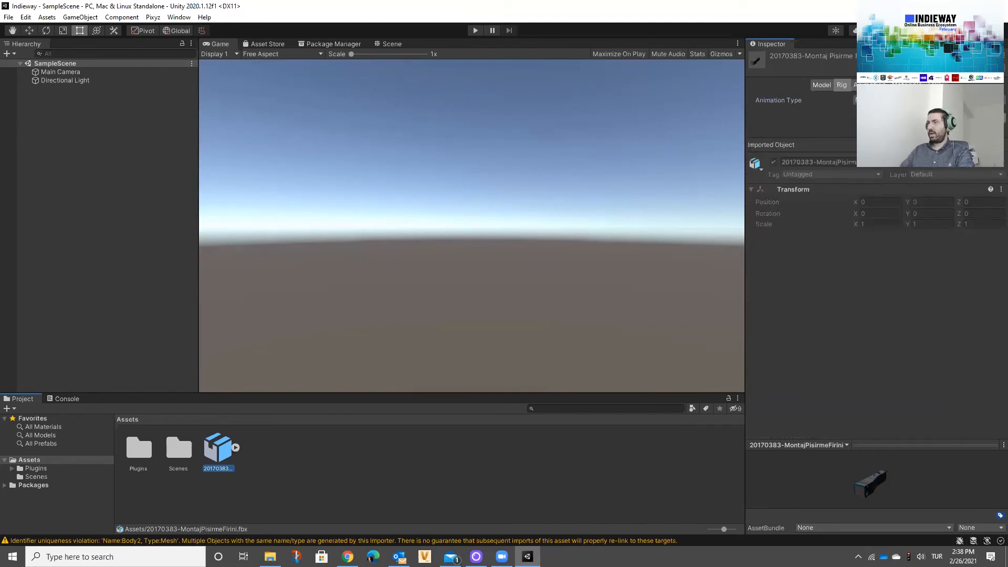
{"action": "left_click", "coordinate": [994, 118]}
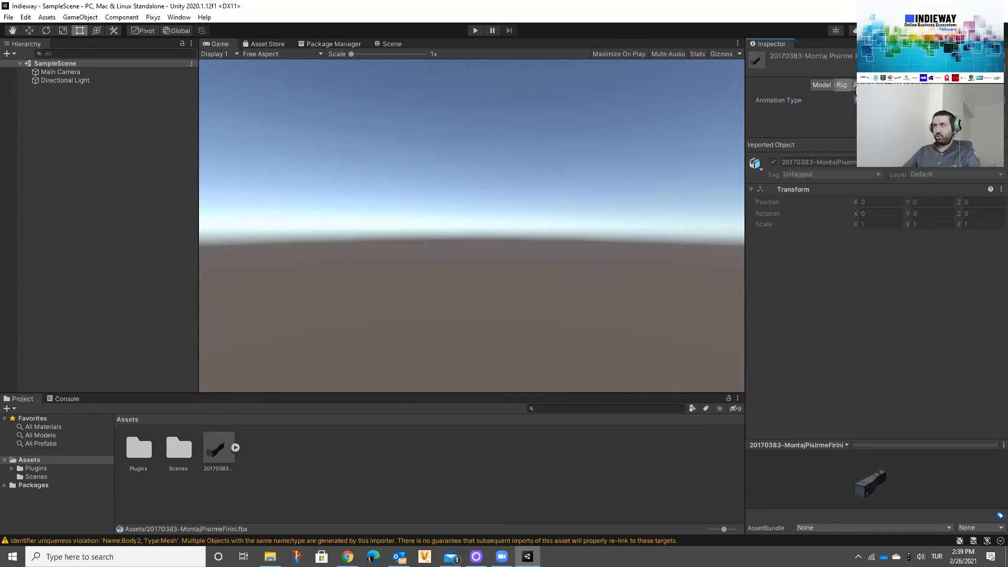
Step: Disable Import Animation for the imported model and apply the change
{"action": "left_click", "coordinate": [867, 84]}
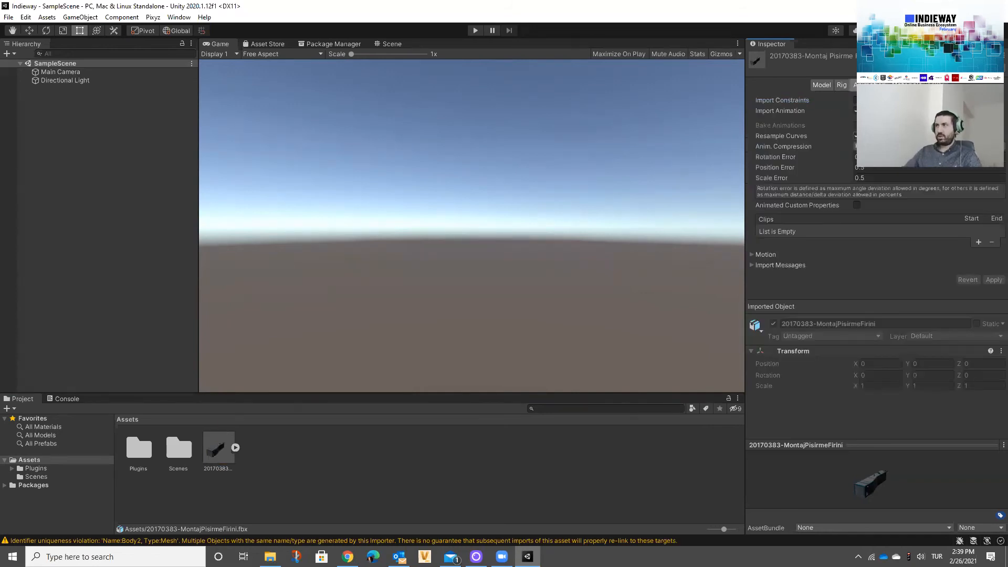
{"action": "left_click", "coordinate": [857, 110]}
{"action": "left_click", "coordinate": [857, 110]}
{"action": "left_click", "coordinate": [858, 111]}
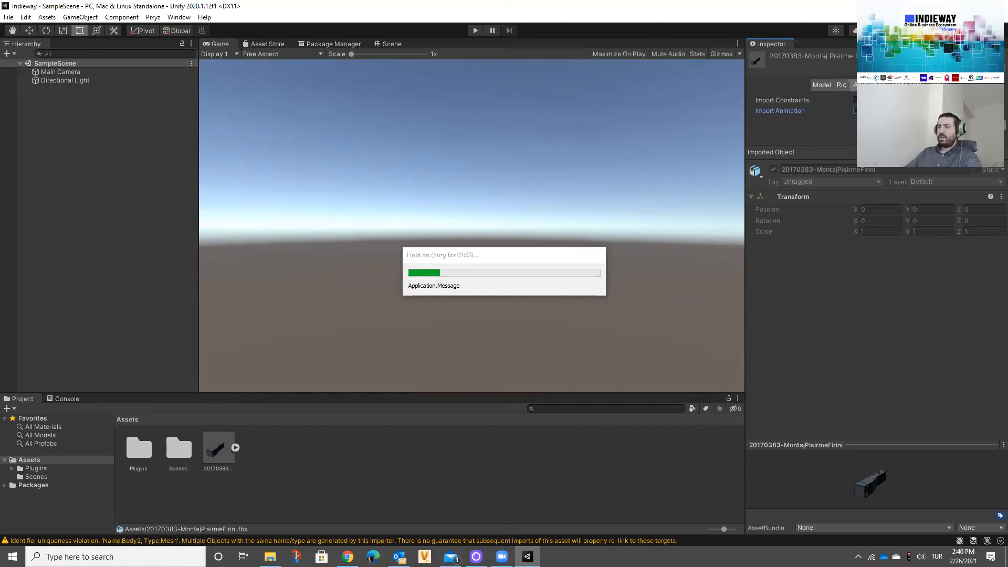
Step: Open Task Manager to check the computer's performance, make its window smaller, and return to Unity
{"action": "right_click", "coordinate": [658, 562]}
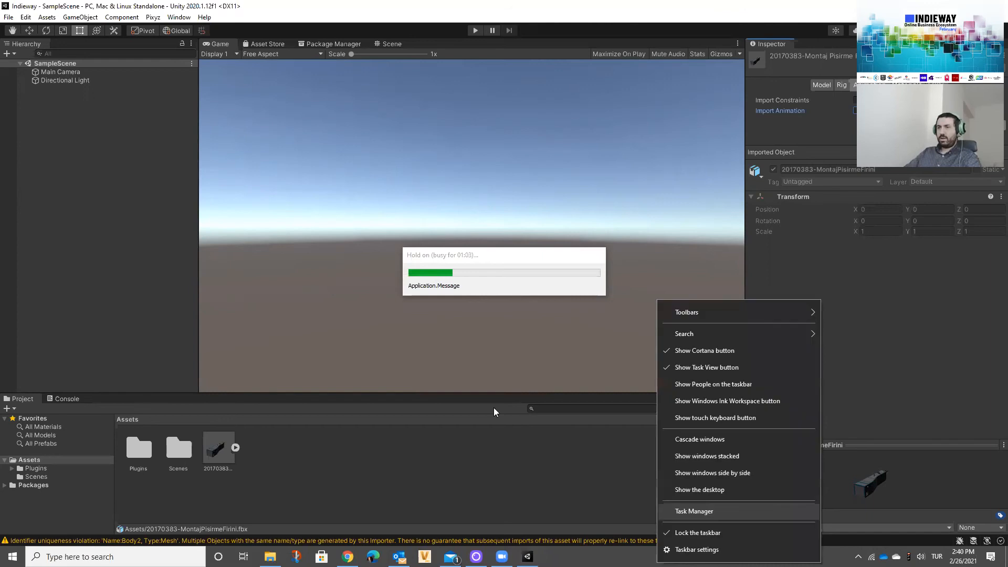
{"action": "left_click", "coordinate": [695, 511]}
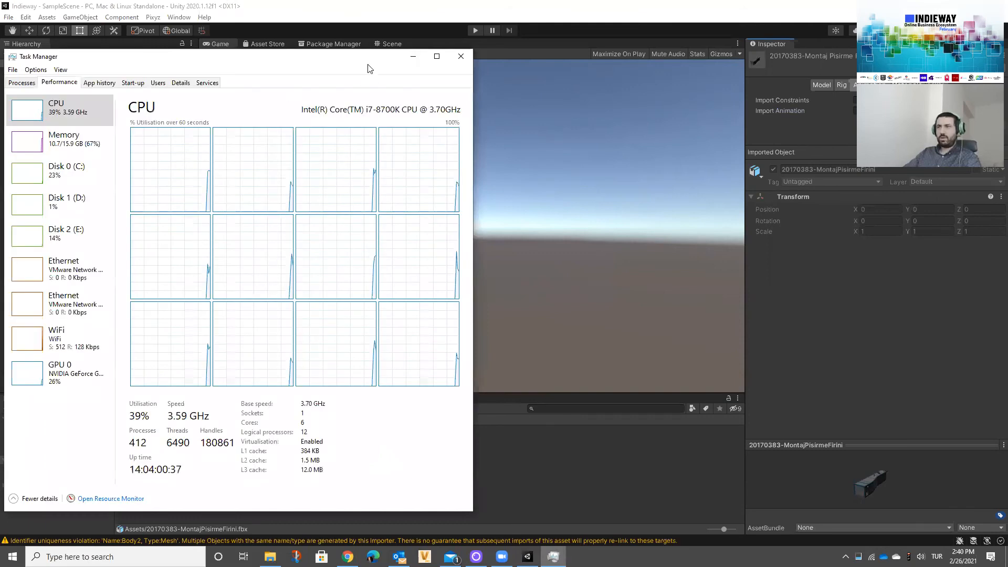
{"action": "left_click_drag", "start_coordinate": [473, 511], "coordinate": [343, 345]}
{"action": "left_click", "coordinate": [752, 193]}
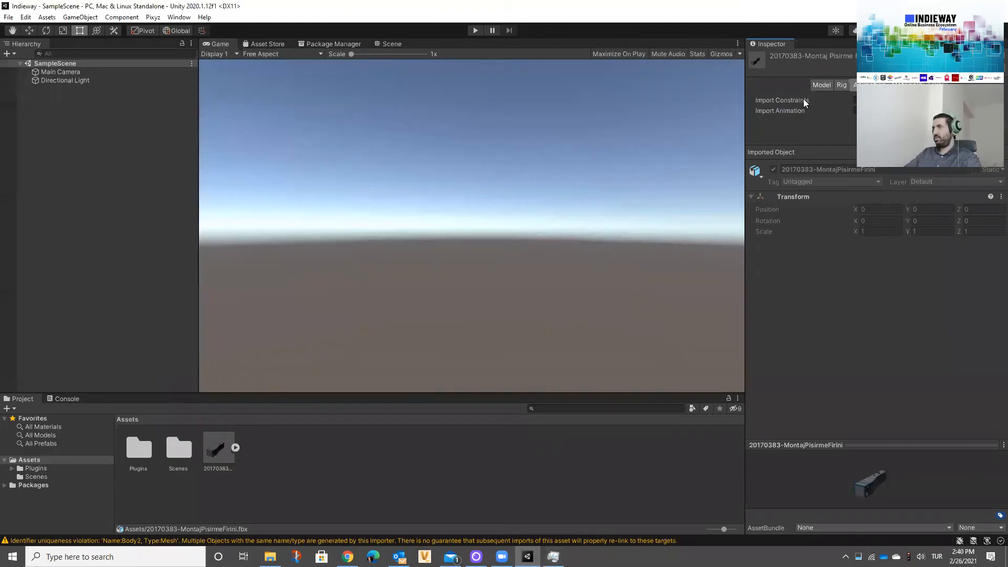
Step: Review the imported model's material import settings and its list of remapped materials
{"action": "left_click", "coordinate": [907, 85]}
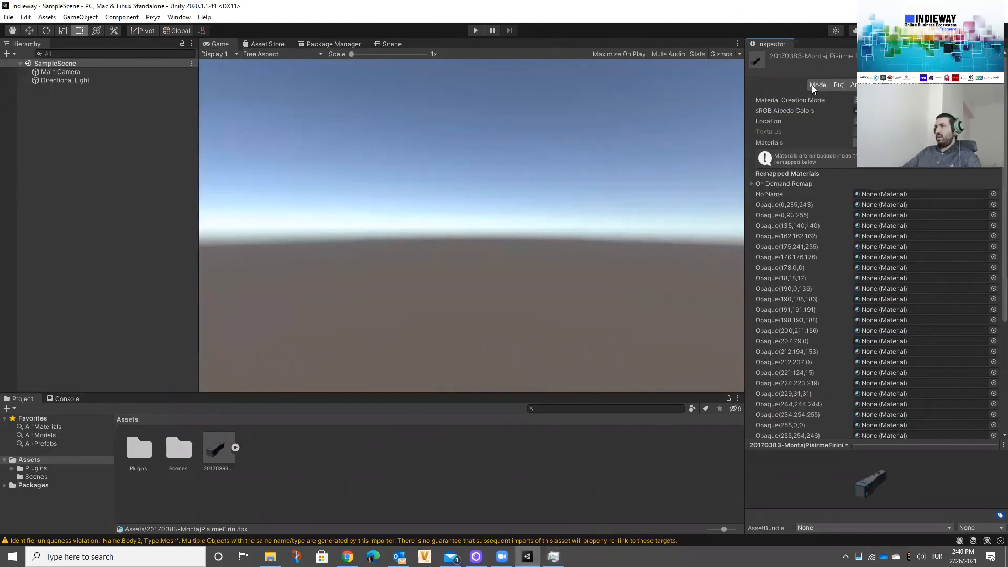
{"action": "left_click", "coordinate": [821, 87]}
{"action": "left_click", "coordinate": [907, 85]}
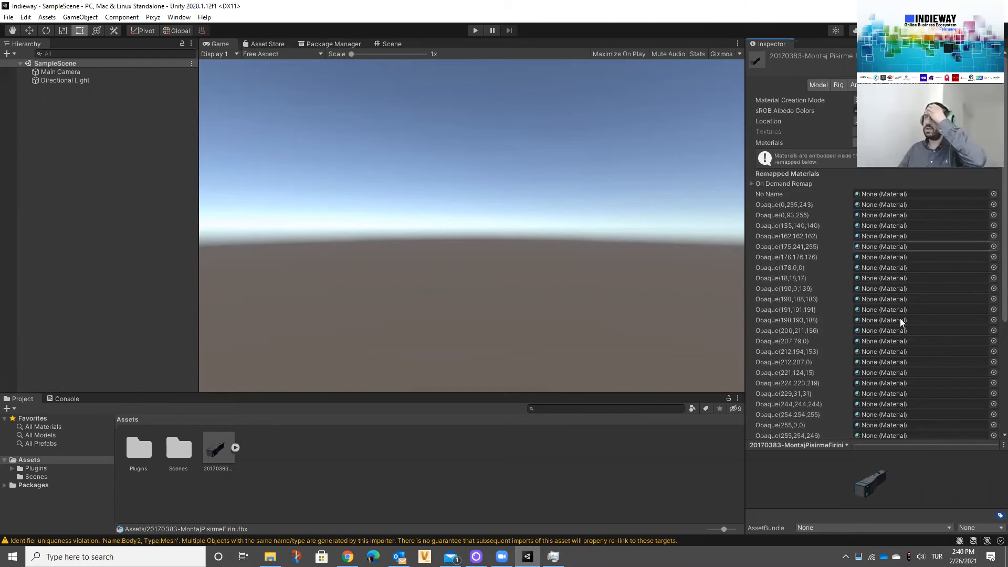
{"action": "scroll", "coordinate": [900, 318], "scroll_direction": "down", "scroll_amount": 6}
{"action": "scroll", "coordinate": [878, 190], "scroll_direction": "up", "scroll_amount": 6}
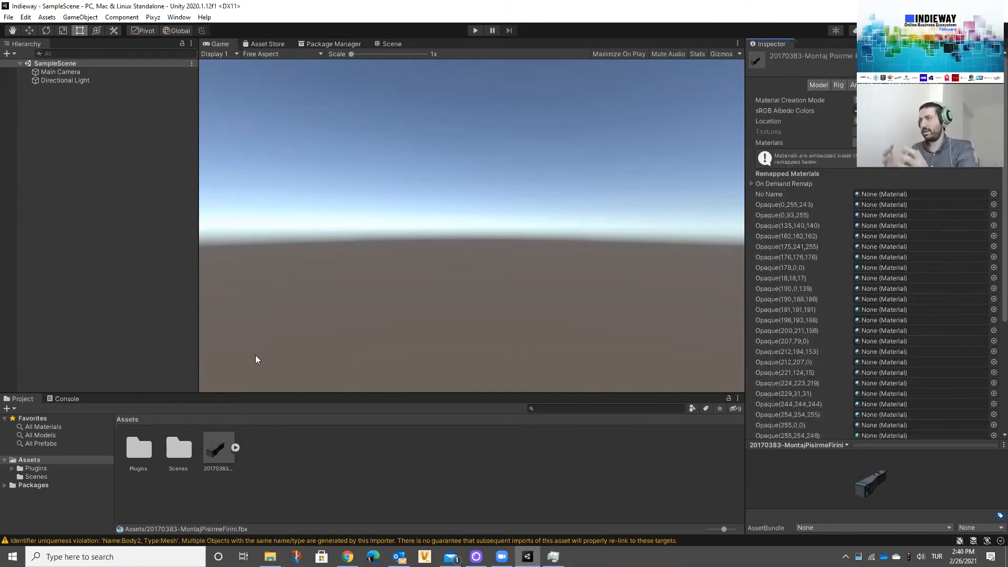
Step: Place the 20170383-MontajPisirmeFirini model from Assets into the SampleScene hierarchy
{"action": "left_click_drag", "start_coordinate": [220, 449], "coordinate": [122, 193]}
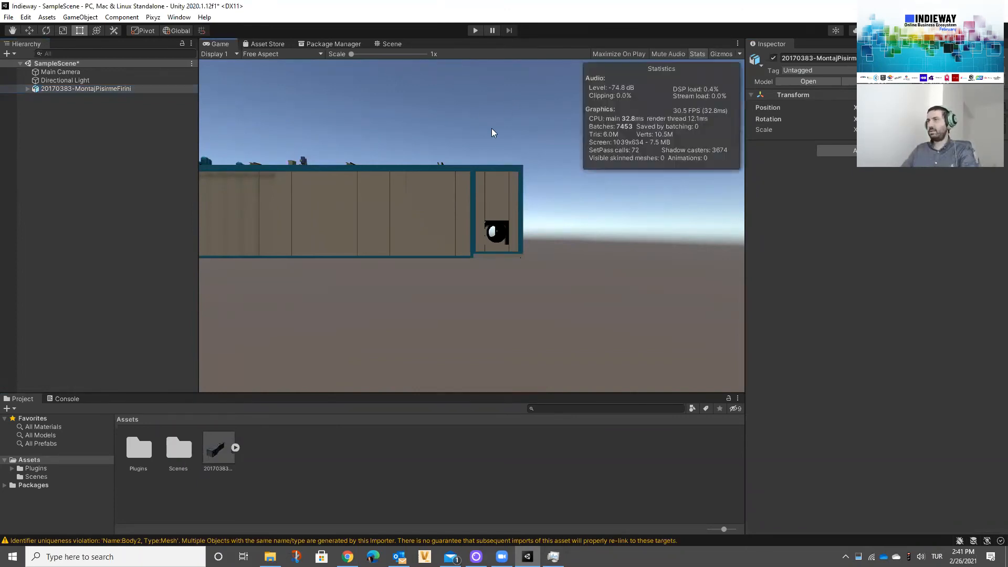
Step: Align the Main Camera with a Scene view that frames the whole oven model from one end
{"action": "left_click", "coordinate": [761, 471]}
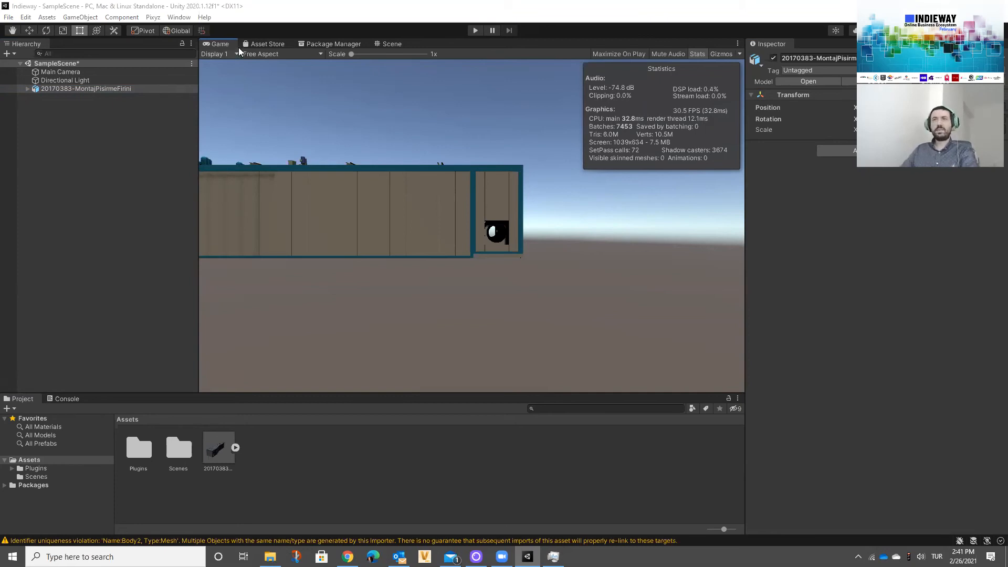
{"action": "left_click", "coordinate": [83, 73]}
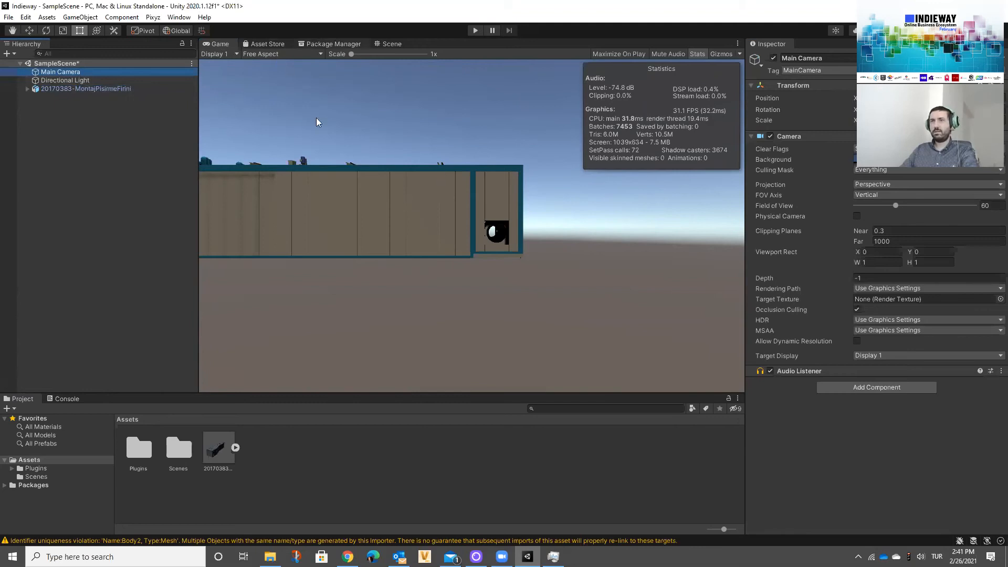
{"action": "key", "text": "ctrl+1"}
{"action": "scroll", "coordinate": [419, 256], "scroll_direction": "up", "scroll_amount": 1}
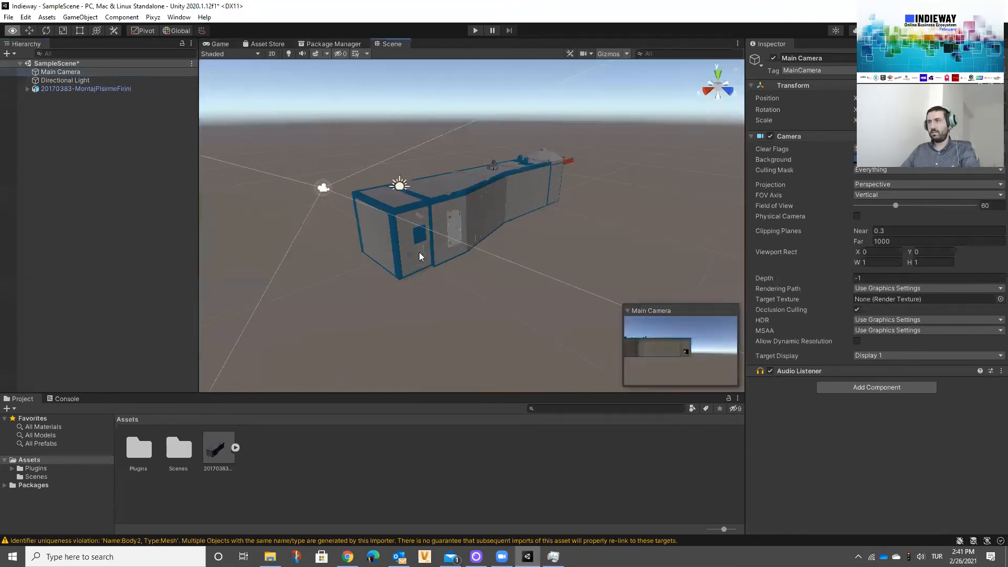
{"action": "right_click_drag", "start_coordinate": [481, 276], "coordinate": [442, 199]}
{"action": "key", "text": "ctrl+shift+f"}
{"action": "key", "text": "w"}
{"action": "key", "text": "w"}
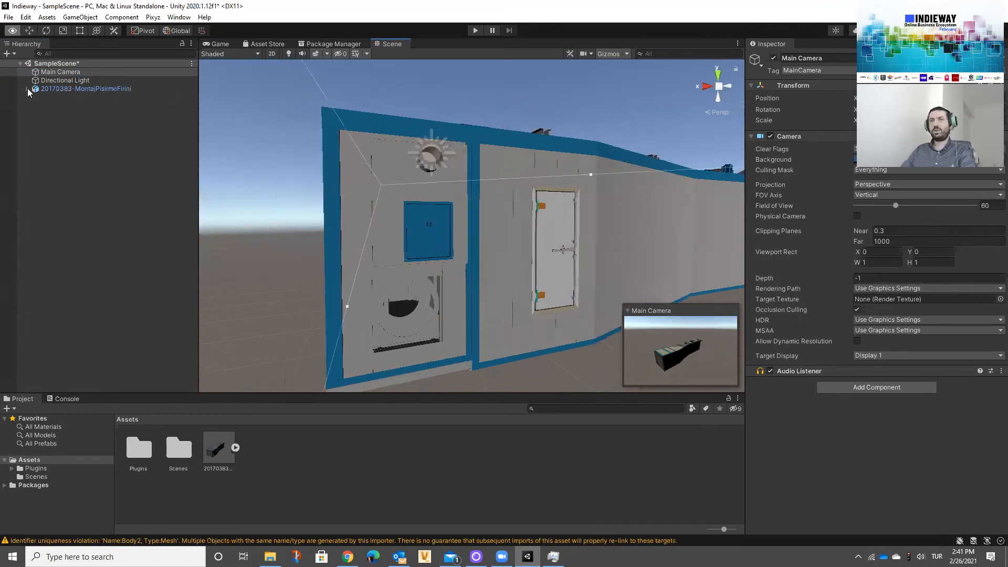
Step: Examine the placed model's list of bodies, its exterior details from both ends, and its Game view rendering statistics
{"action": "left_click", "coordinate": [28, 88]}
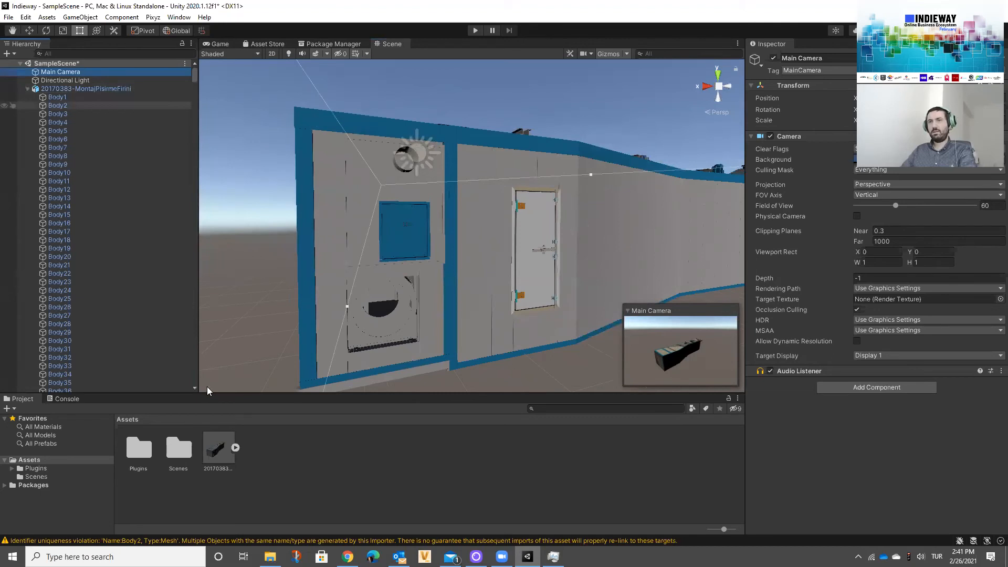
{"action": "scroll", "coordinate": [207, 386], "scroll_direction": "down", "scroll_amount": 20}
{"action": "left_click_drag", "start_coordinate": [207, 393], "coordinate": [207, 384]}
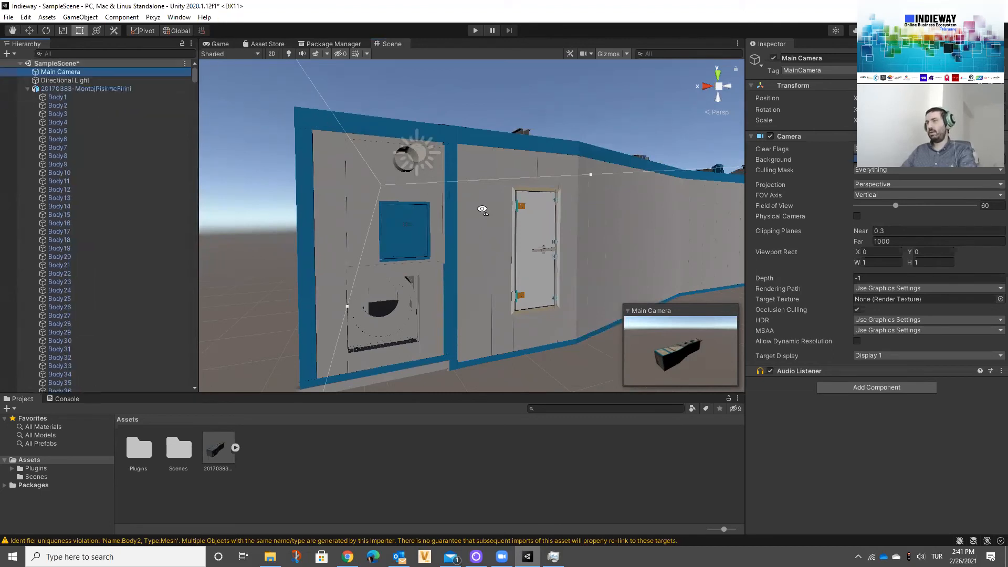
{"action": "left_click_drag", "start_coordinate": [506, 215], "coordinate": [482, 209], "text": "alt"}
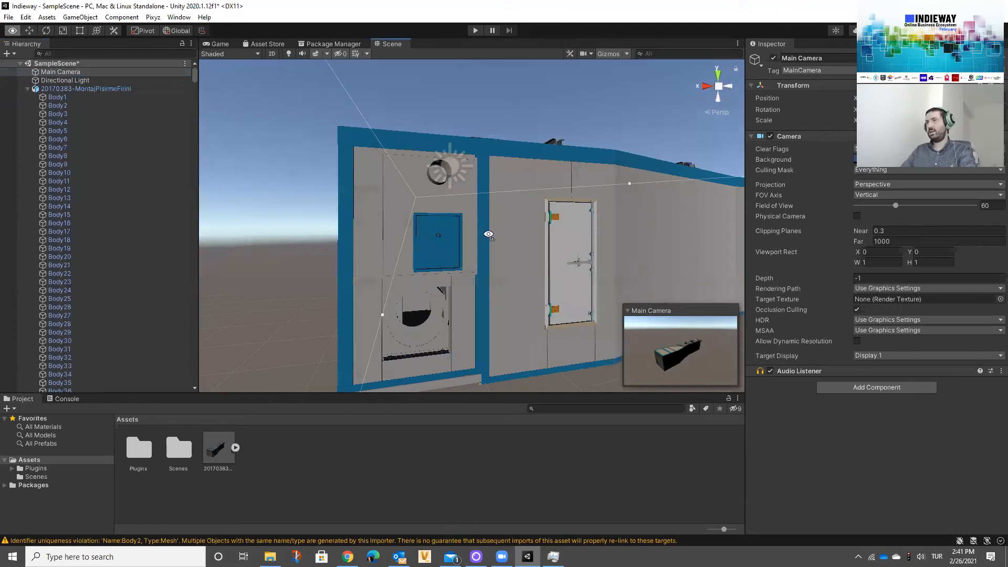
{"action": "left_click_drag", "start_coordinate": [488, 234], "coordinate": [566, 249], "text": "alt"}
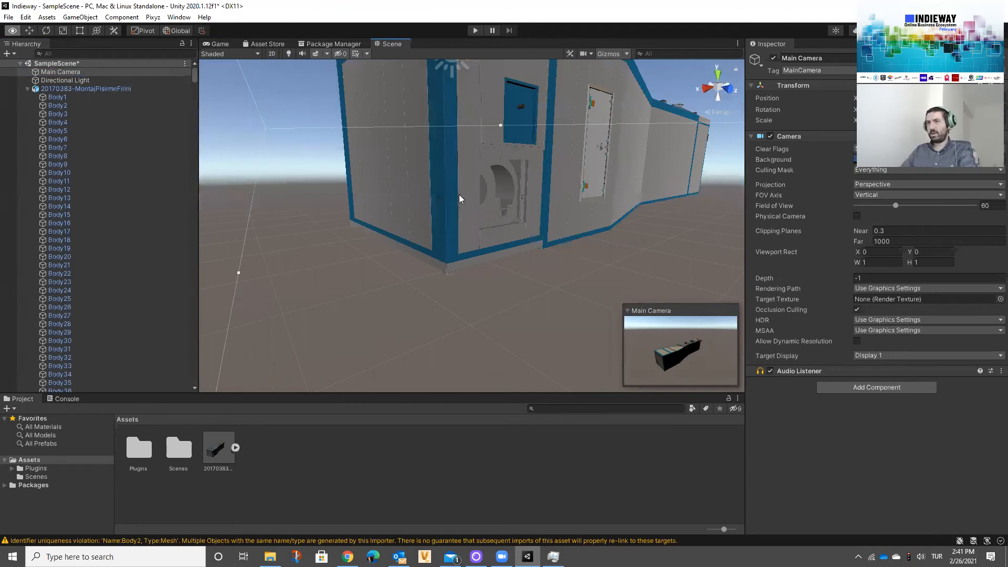
{"action": "key", "text": "e"}
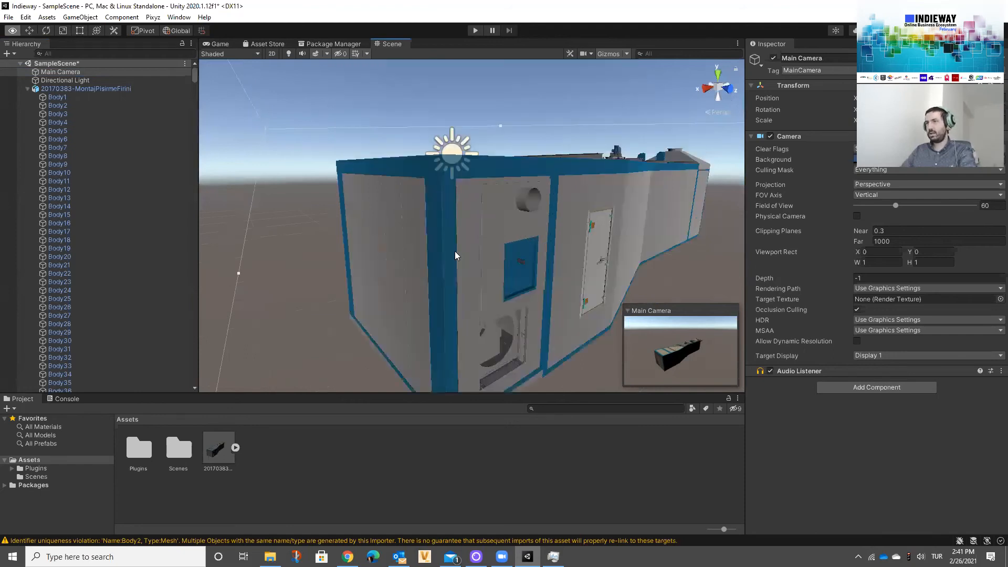
{"action": "scroll", "coordinate": [455, 256], "scroll_direction": "up", "scroll_amount": 5}
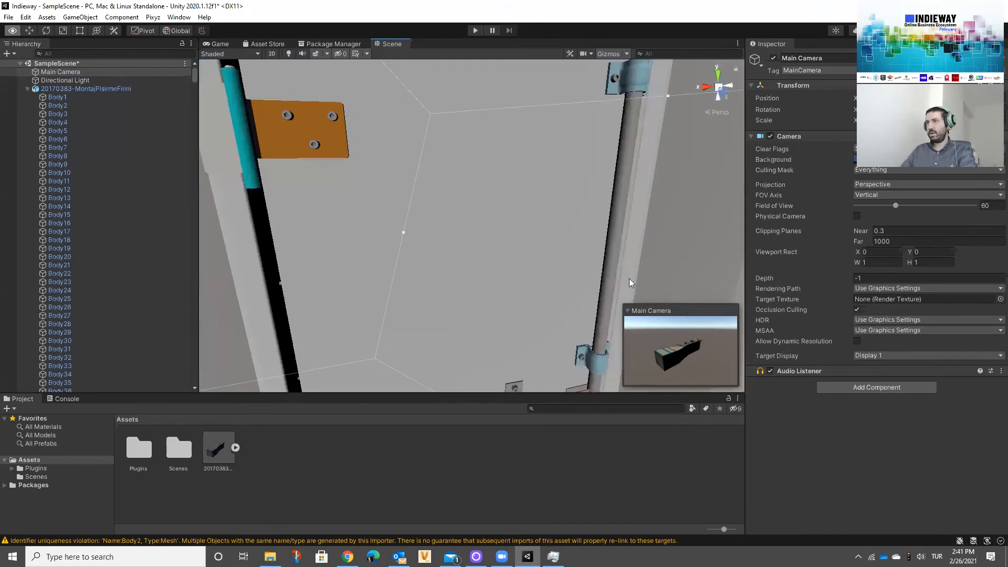
{"action": "right_click_drag", "start_coordinate": [629, 279], "coordinate": [697, 273]}
{"action": "key", "text": "w"}
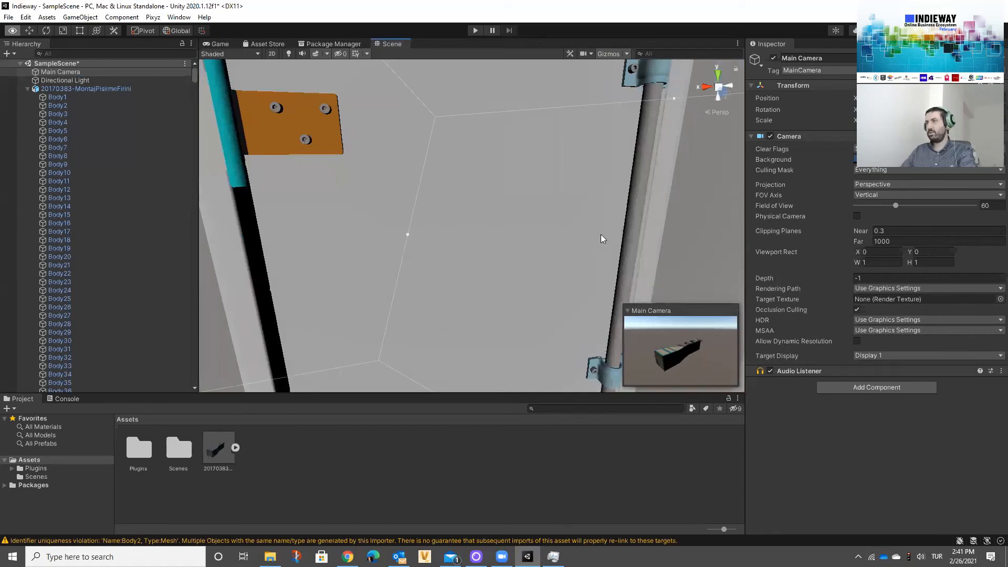
{"action": "scroll", "coordinate": [607, 234], "scroll_direction": "down", "scroll_amount": 5}
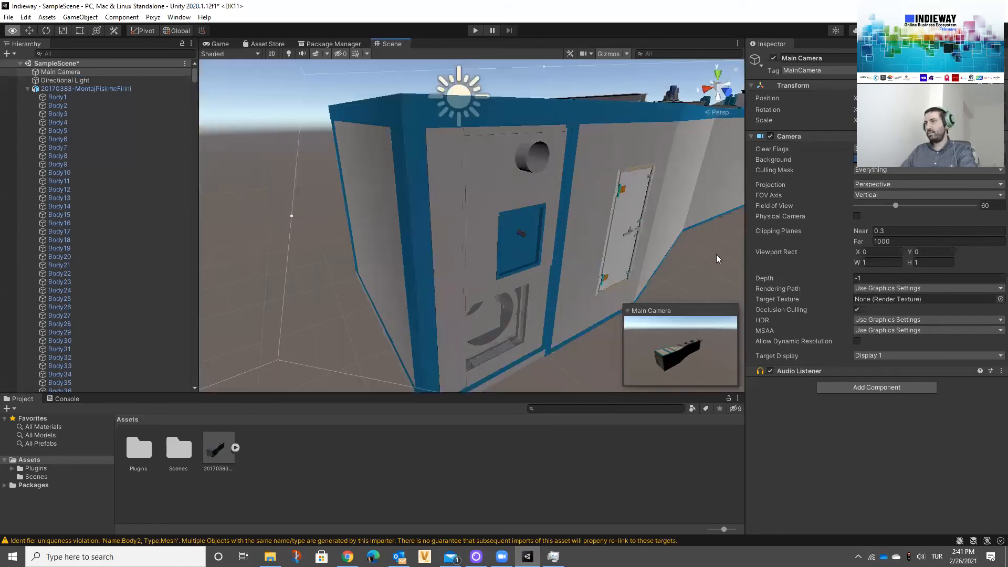
{"action": "scroll", "coordinate": [716, 254], "scroll_direction": "down", "scroll_amount": 1}
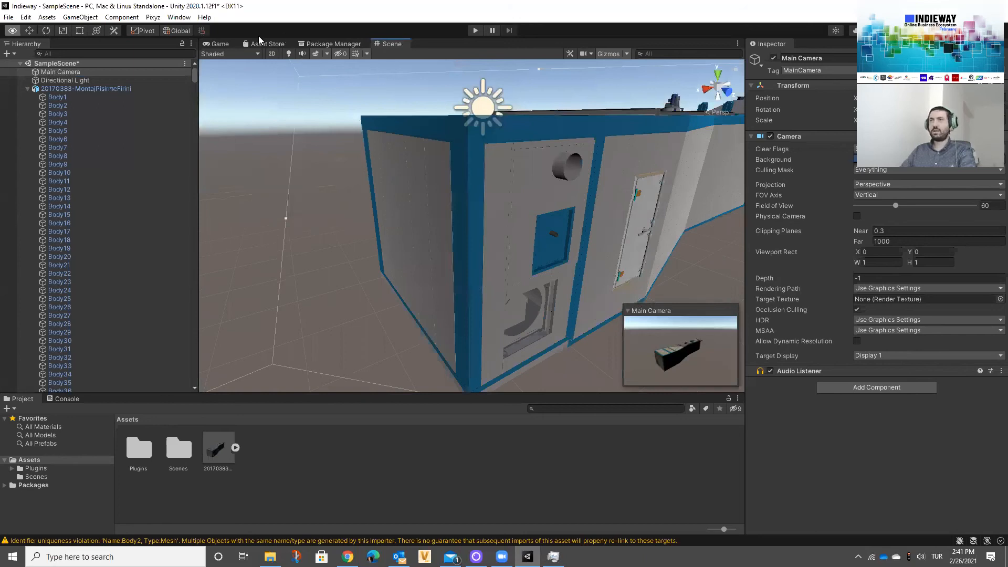
{"action": "left_click_drag", "start_coordinate": [397, 127], "coordinate": [660, 138], "text": "alt"}
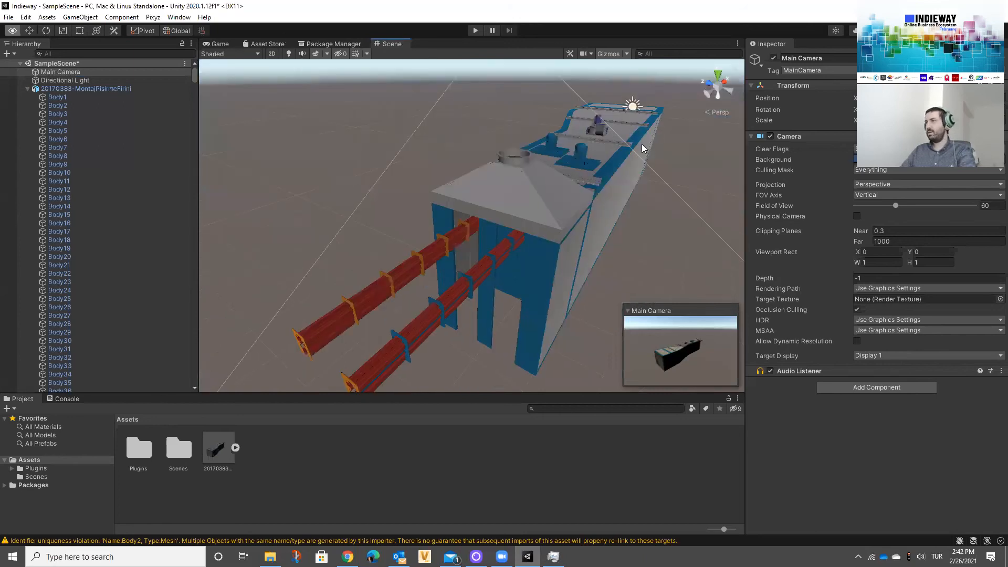
{"action": "key", "text": "ctrl+2"}
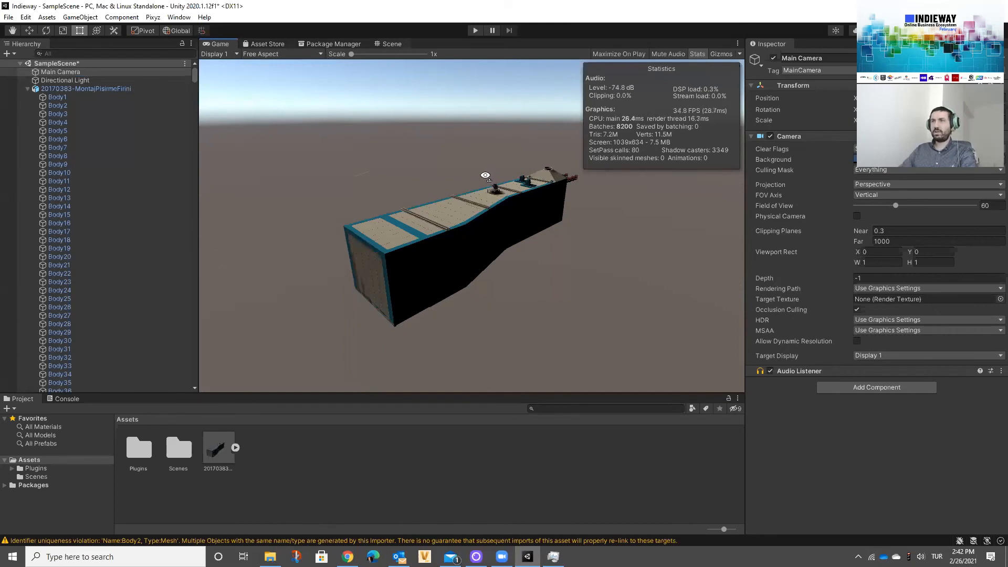
{"action": "key", "text": "ctrl+1"}
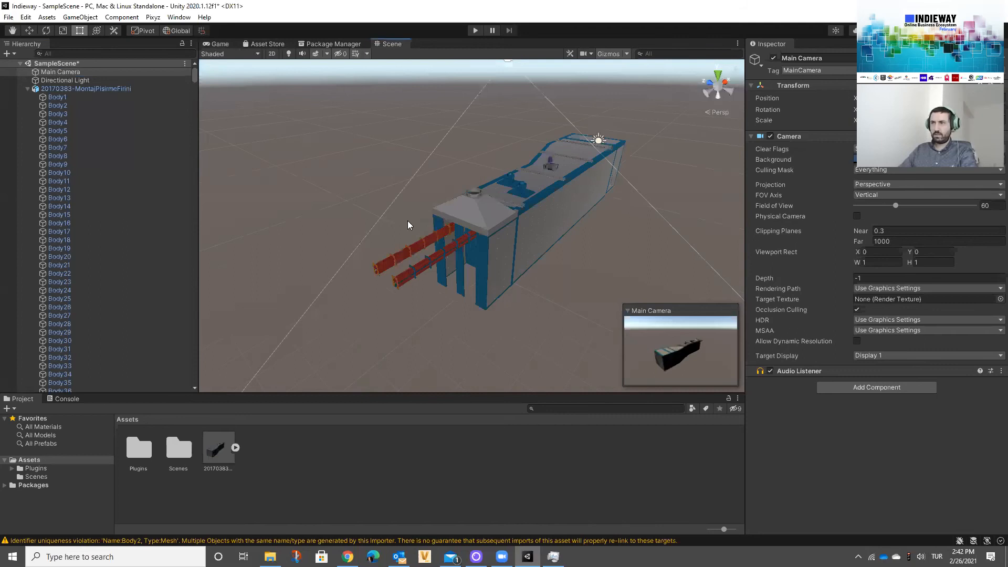
Step: Select Body2042 through Body2049, which include the grey chimney hood at the end of the model with the red ducts
{"action": "left_click_drag", "start_coordinate": [409, 225], "coordinate": [221, 251], "text": "alt"}
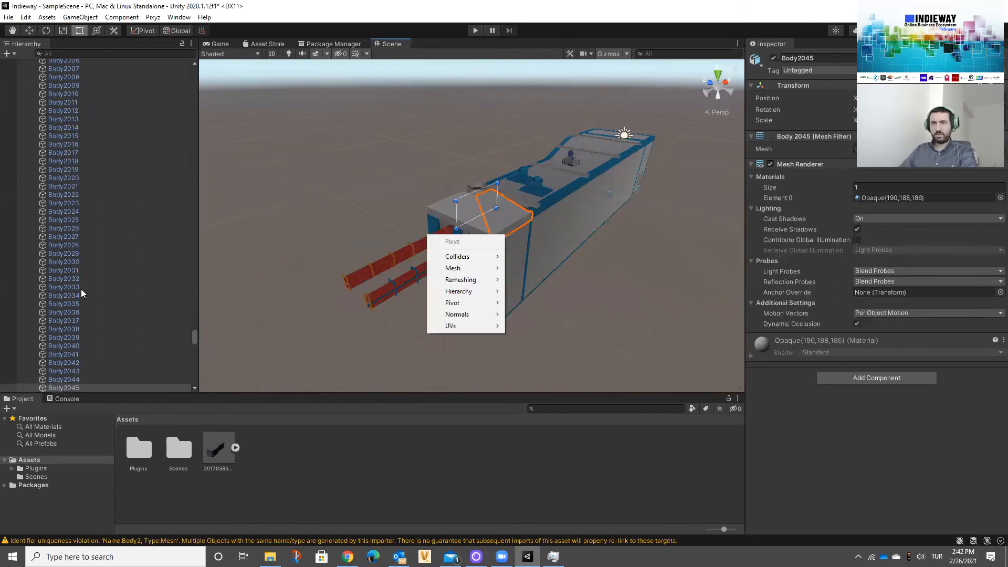
{"action": "scroll", "coordinate": [80, 296], "scroll_direction": "down", "scroll_amount": 3}
{"action": "left_click", "coordinate": [80, 287]}
{"action": "left_click", "coordinate": [80, 295], "text": "ctrl"}
{"action": "left_click", "coordinate": [78, 303], "text": "ctrl"}
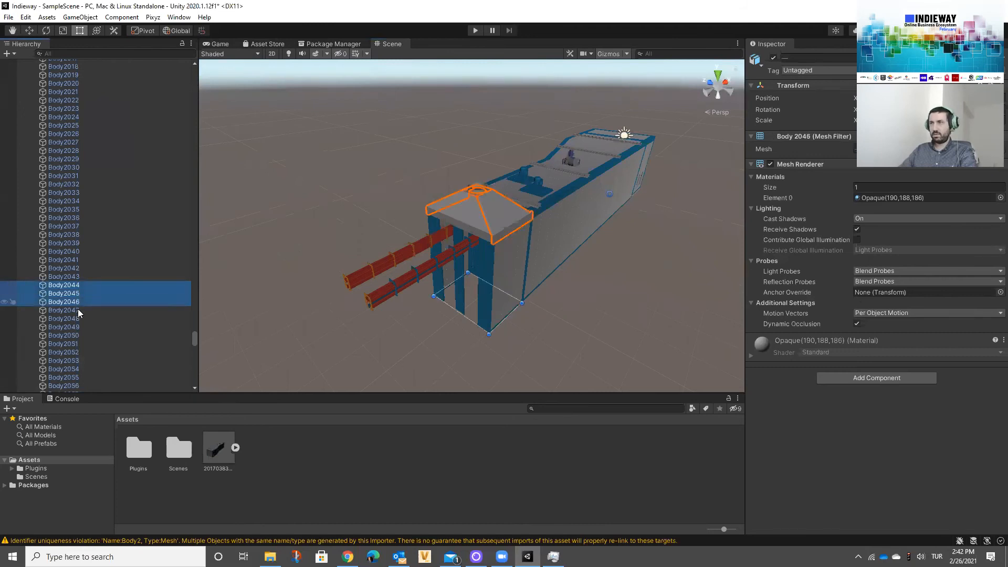
{"action": "left_click", "coordinate": [78, 309], "text": "ctrl"}
{"action": "left_click", "coordinate": [78, 319], "text": "ctrl"}
{"action": "left_click", "coordinate": [78, 327], "text": "ctrl"}
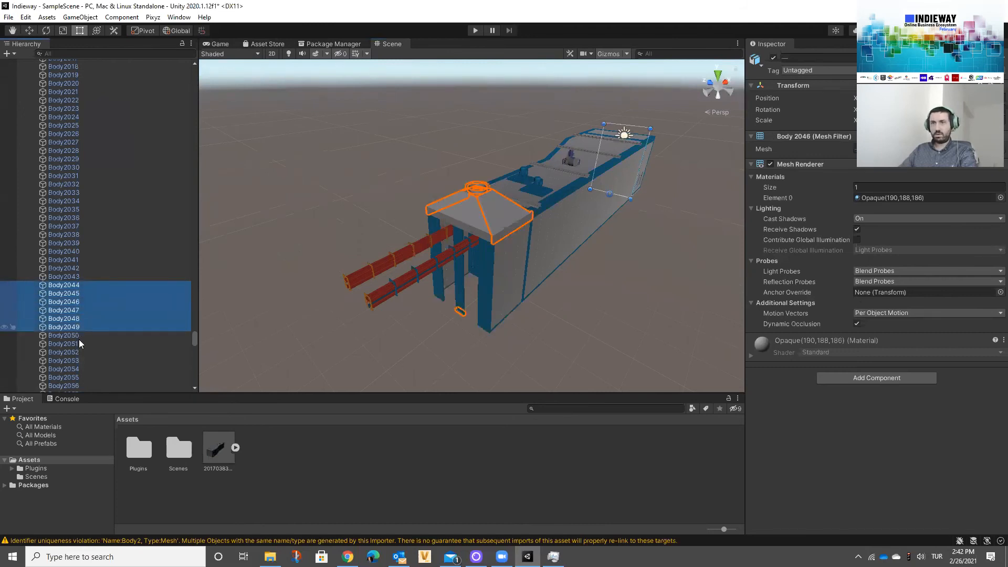
{"action": "left_click", "coordinate": [78, 336], "text": "ctrl"}
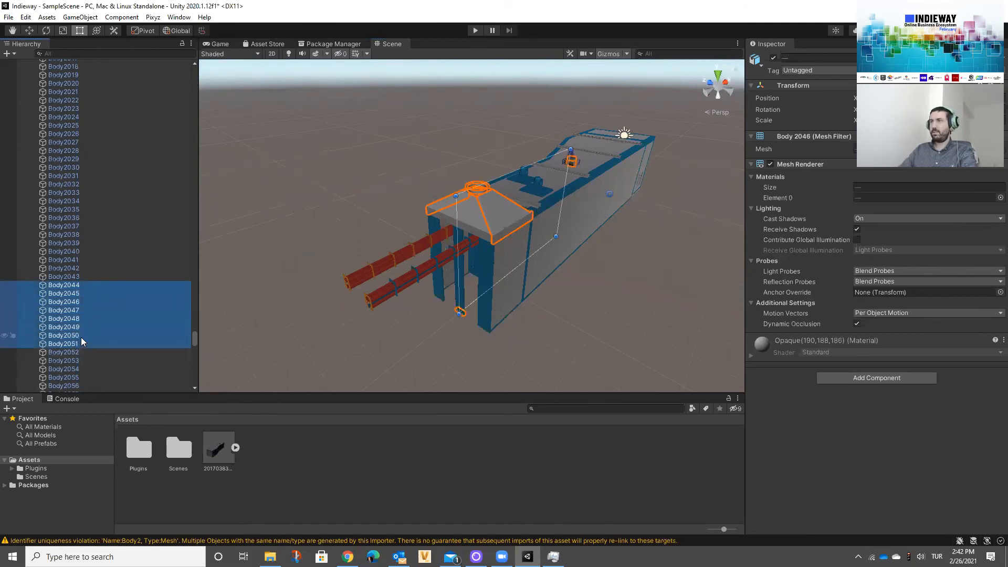
{"action": "left_click", "coordinate": [79, 334], "text": "ctrl"}
{"action": "left_click", "coordinate": [68, 276], "text": "ctrl"}
{"action": "right_click_drag", "start_coordinate": [285, 208], "coordinate": [132, 257]}
{"action": "right_click_drag", "start_coordinate": [286, 205], "coordinate": [575, 251]}
{"action": "right_click_drag", "start_coordinate": [533, 195], "coordinate": [278, 76]}
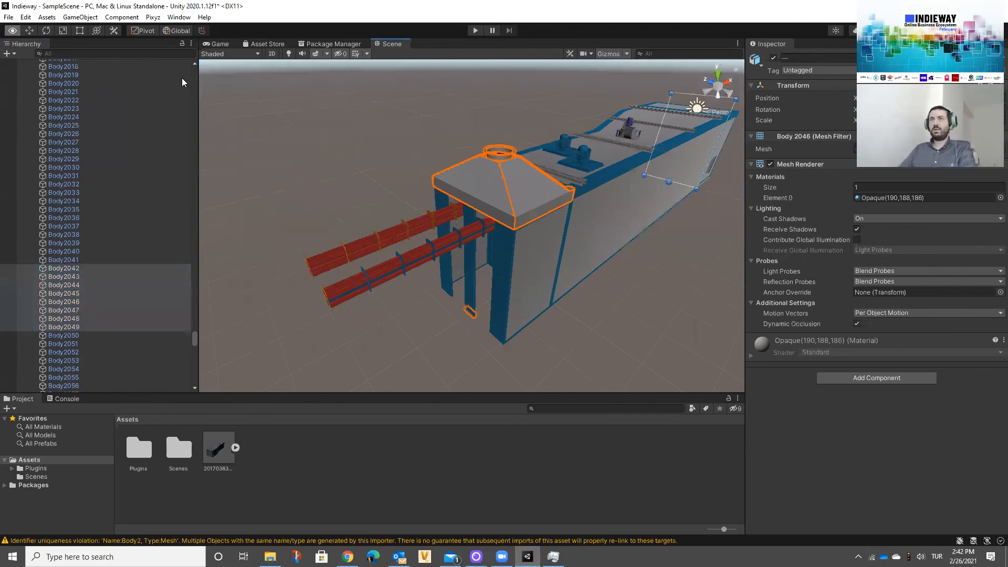
Step: Try to run Pixyz Decimate To Quality on the selected hood bodies with Vertex removal strategy and Medium quality preset
{"action": "scroll", "coordinate": [325, 75], "scroll_direction": "up", "scroll_amount": 1}
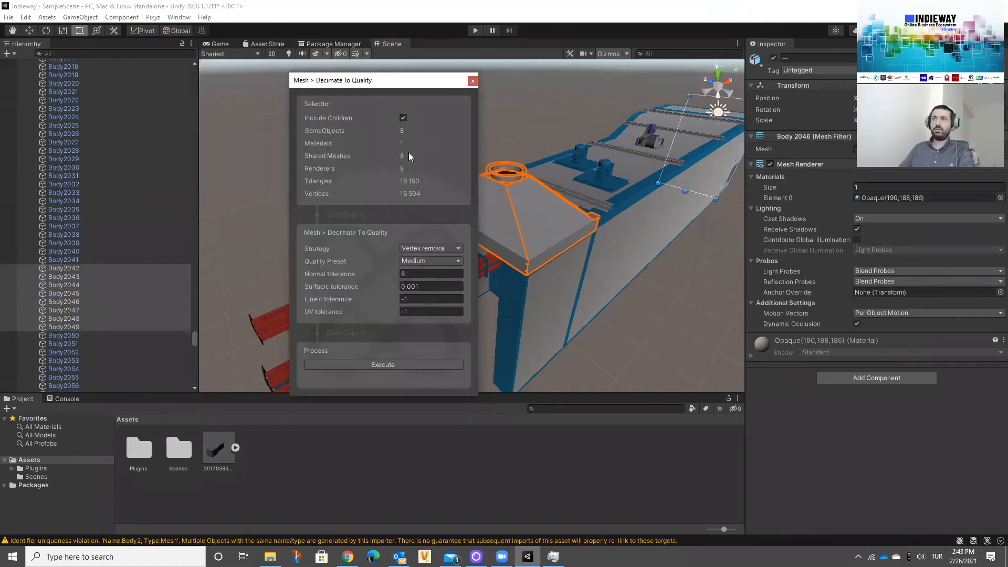
{"action": "left_click", "coordinate": [446, 248]}
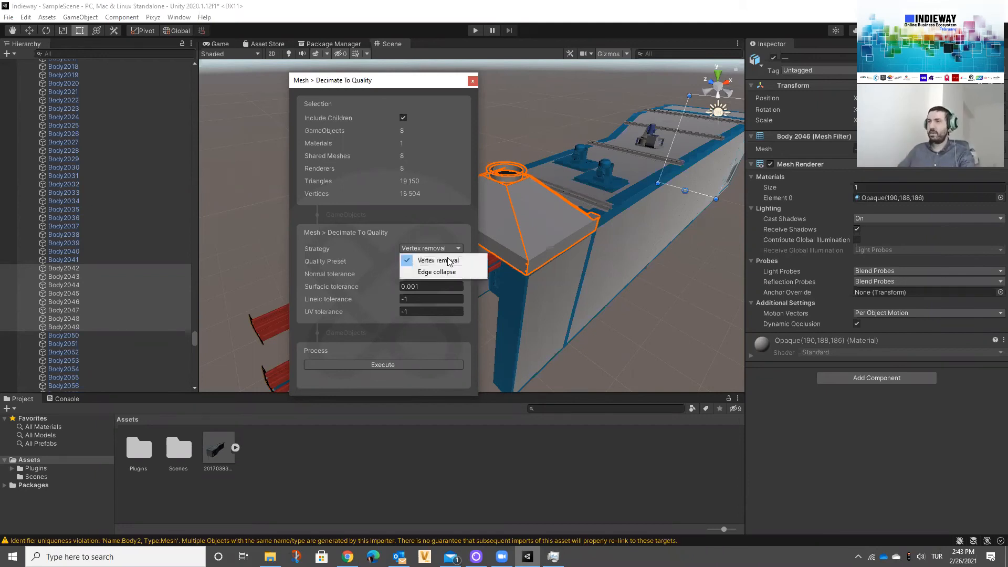
{"action": "left_click", "coordinate": [441, 272]}
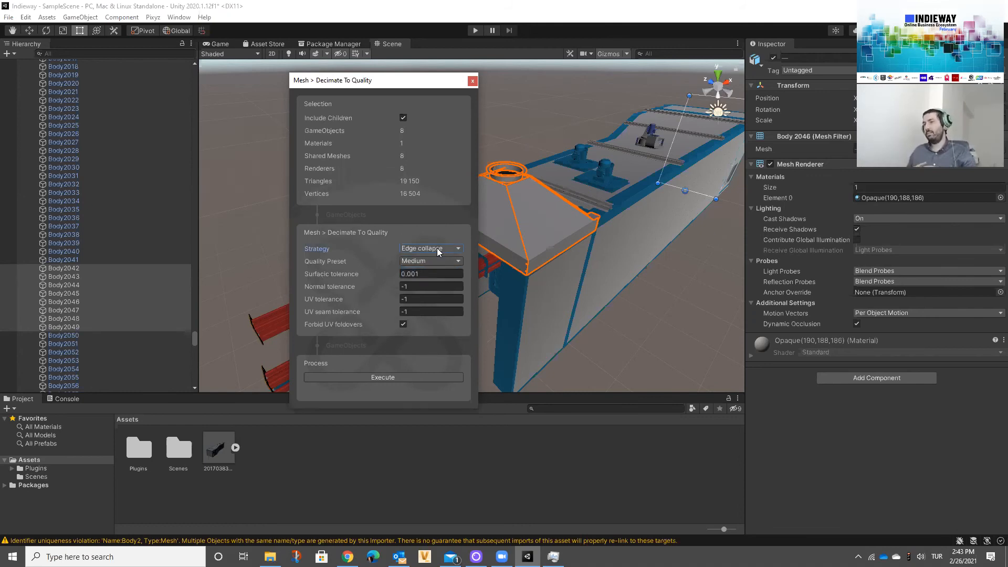
{"action": "left_click", "coordinate": [436, 248]}
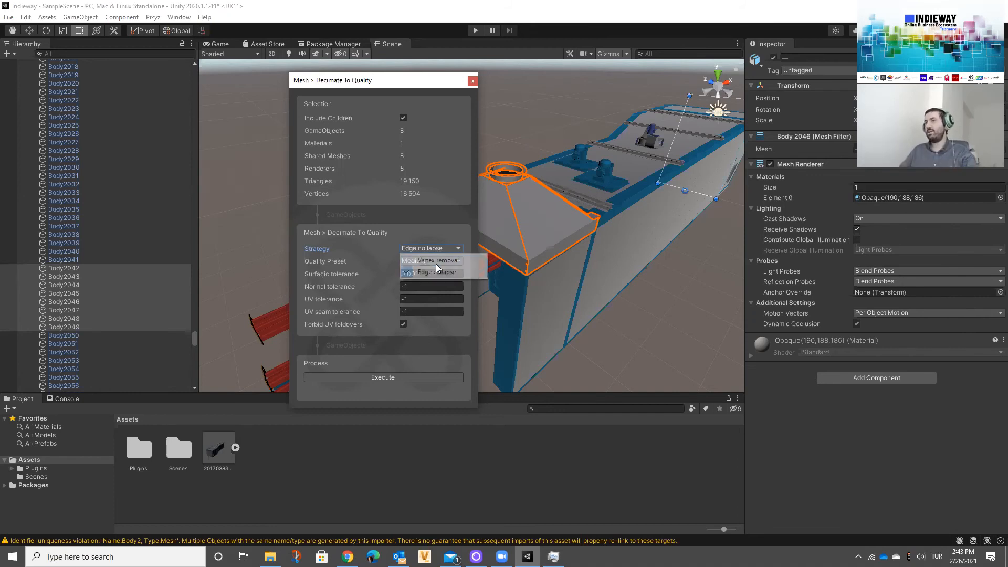
{"action": "left_click", "coordinate": [435, 260]}
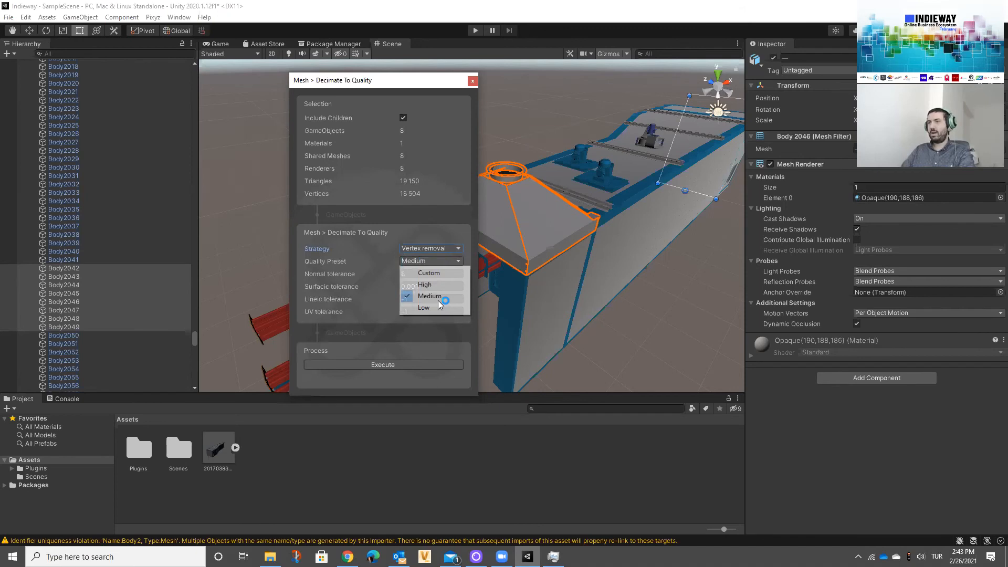
{"action": "left_click", "coordinate": [389, 366]}
{"action": "left_click", "coordinate": [390, 365]}
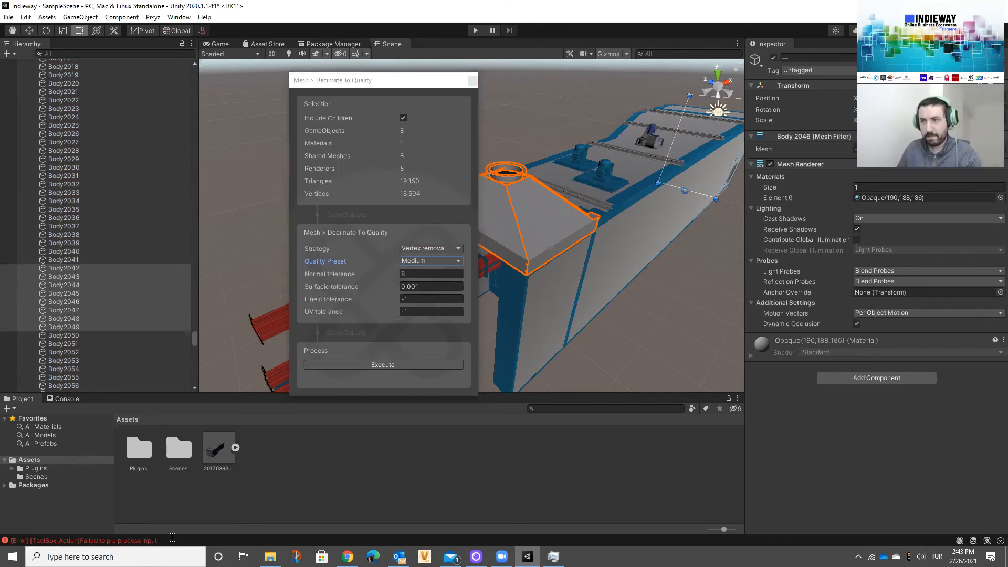
Step: Read the Pixyz error in the Console and check the properties of 20170383-MontajPisirmeFirini.fbx in File Explorer, returning to Unity
{"action": "left_click", "coordinate": [138, 541]}
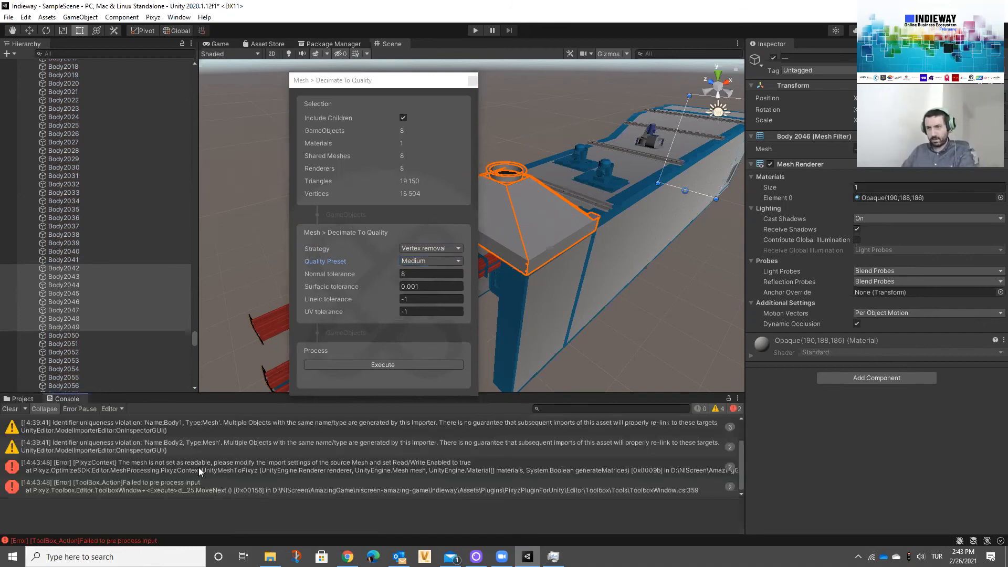
{"action": "left_click", "coordinate": [257, 475]}
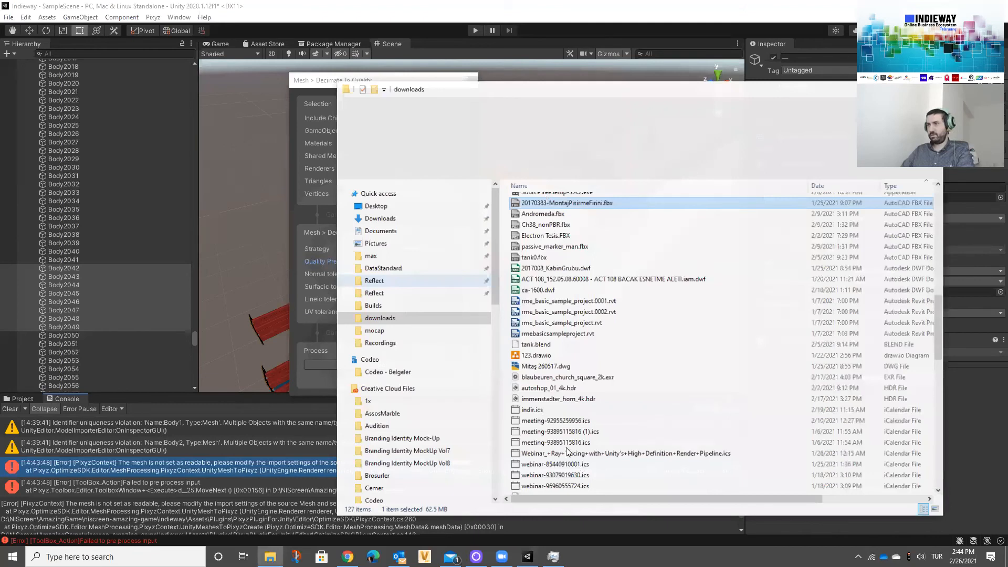
{"action": "right_click", "coordinate": [555, 196]}
{"action": "left_click", "coordinate": [590, 404]}
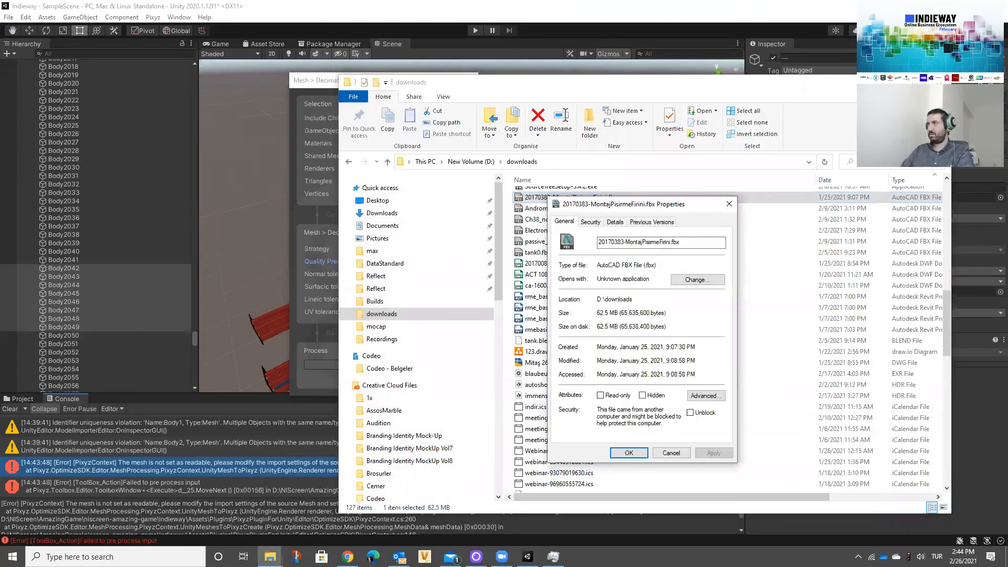
{"action": "key", "text": "Escape"}
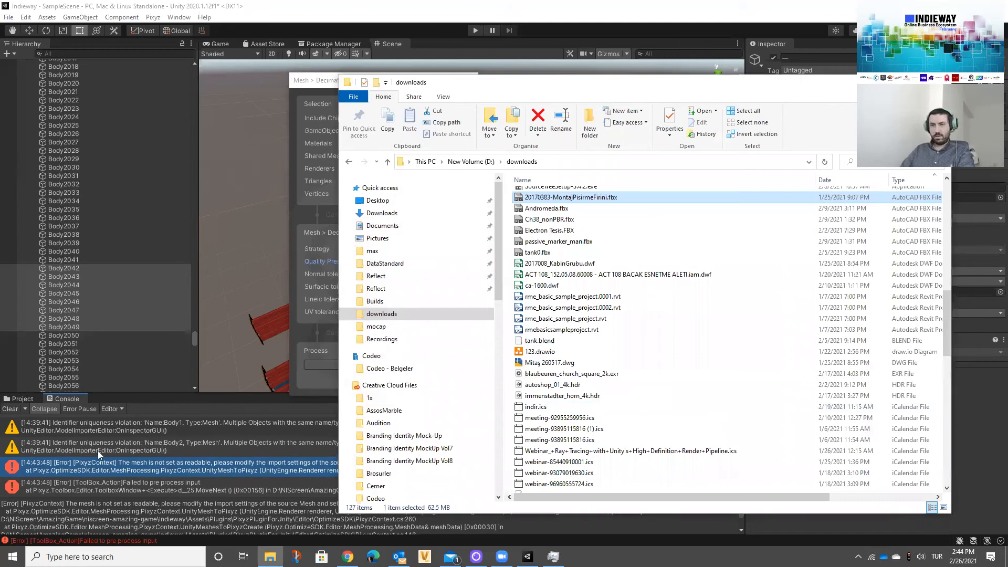
{"action": "left_click", "coordinate": [891, 82]}
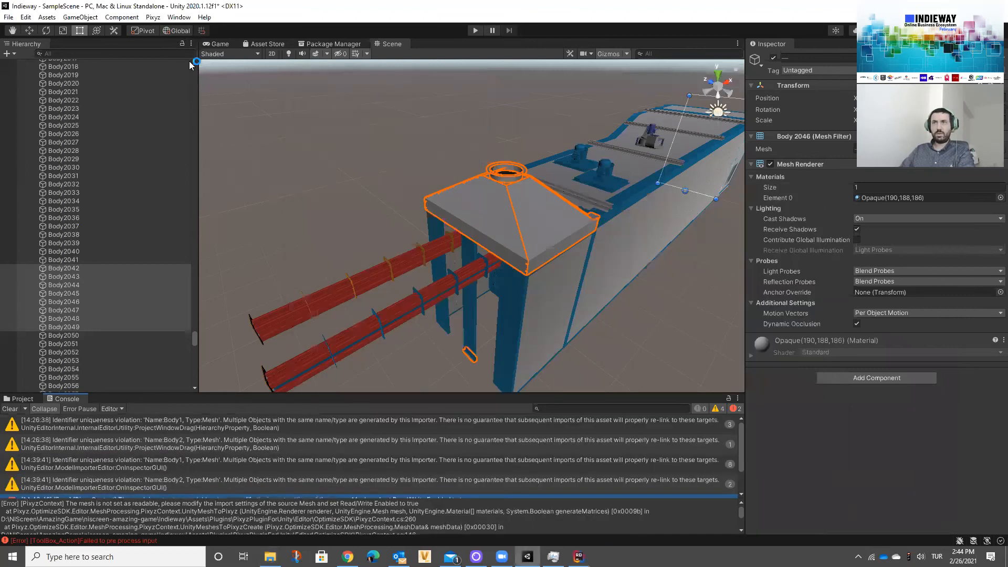
Step: Try to run Pixyz Decimate To Quality on Body2043 alone with Vertex removal strategy and Medium quality preset
{"action": "left_click", "coordinate": [152, 17]}
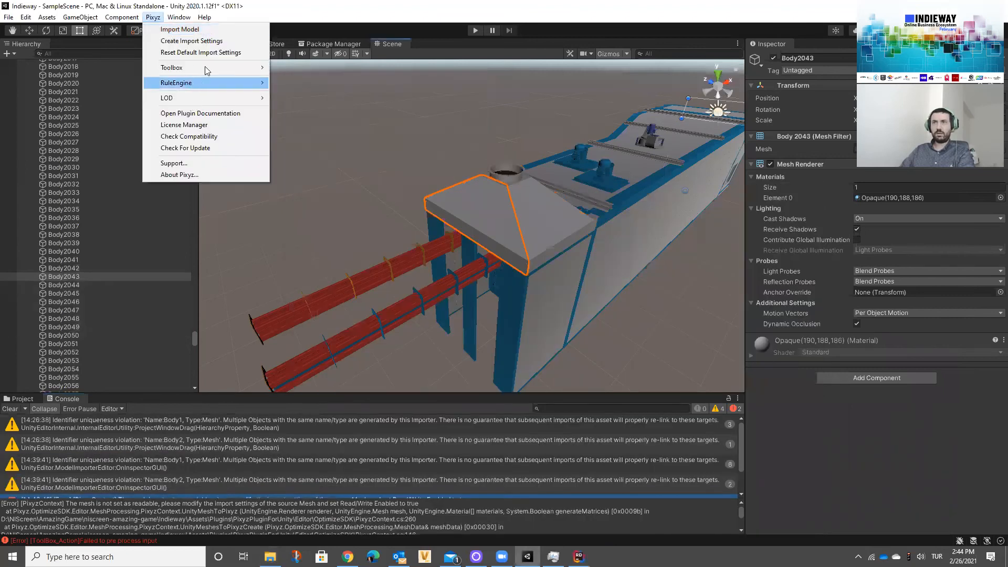
{"action": "mouse_move", "coordinate": [200, 69]}
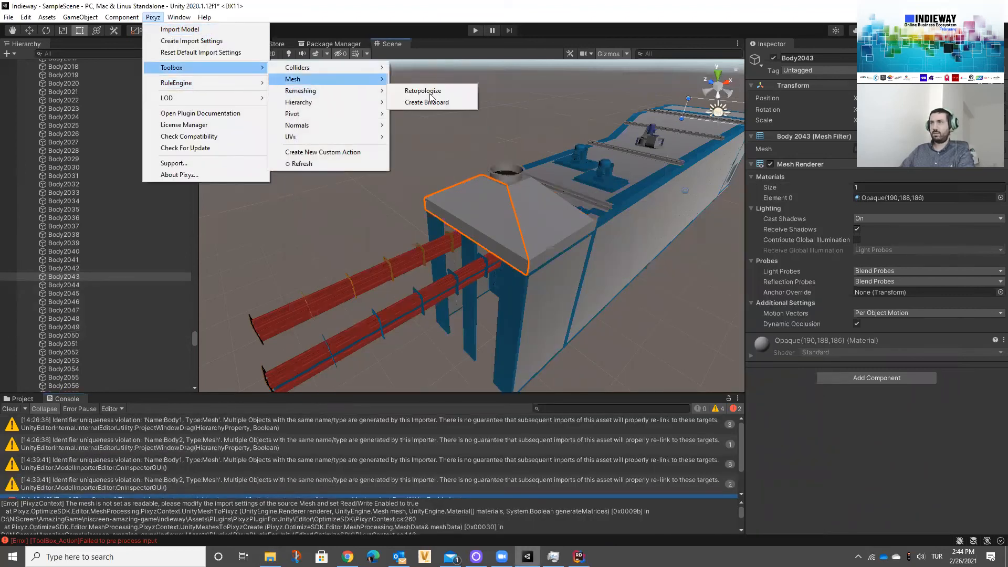
{"action": "mouse_move", "coordinate": [363, 79]}
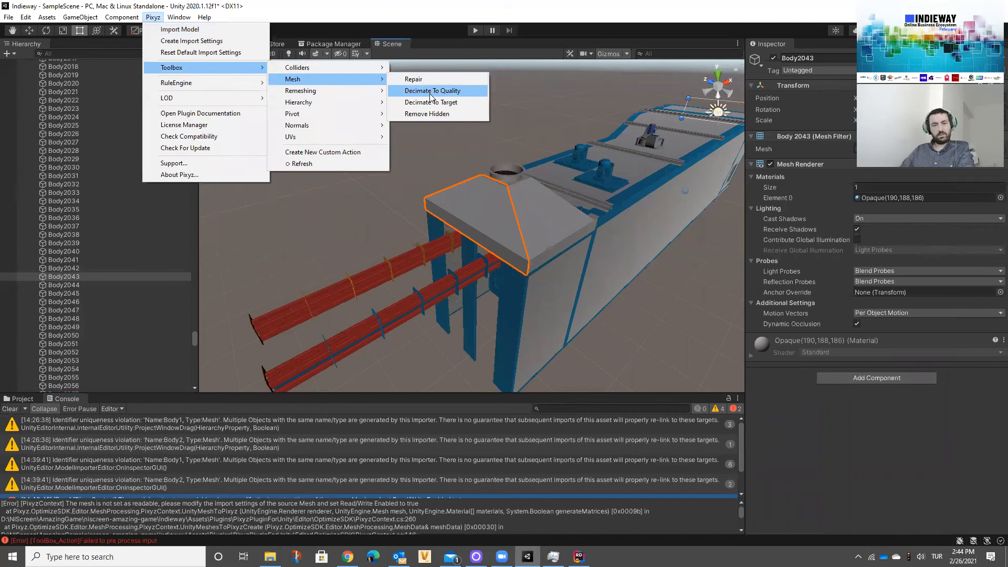
{"action": "left_click", "coordinate": [447, 91]}
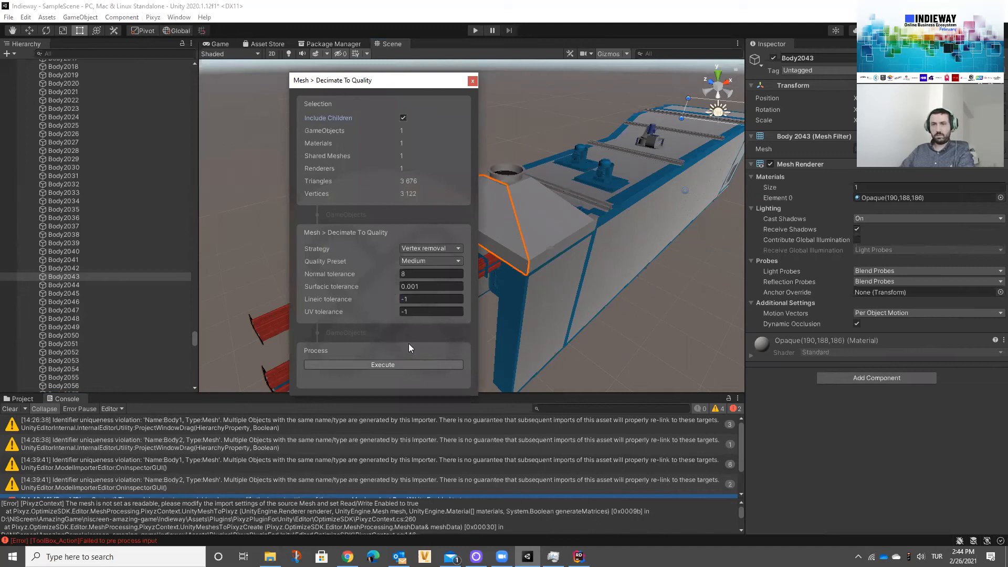
{"action": "left_click", "coordinate": [21, 399]}
{"action": "left_click", "coordinate": [349, 362]}
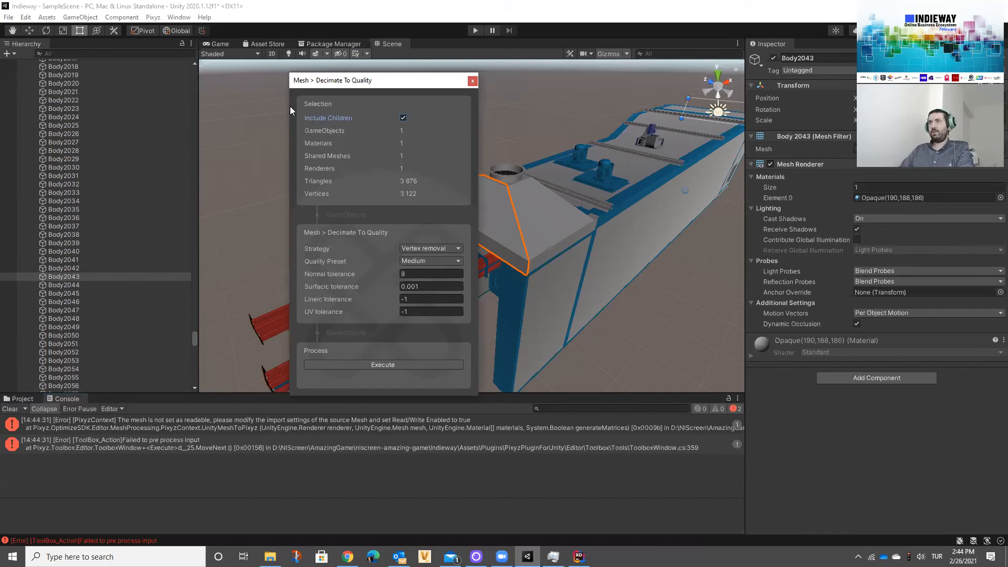
Step: Enable Read/Write in the model import settings of the 20170383-MontajPisirmeFirini asset and apply the change
{"action": "scroll", "coordinate": [44, 159], "scroll_direction": "down", "scroll_amount": 20}
{"action": "left_click", "coordinate": [20, 398]}
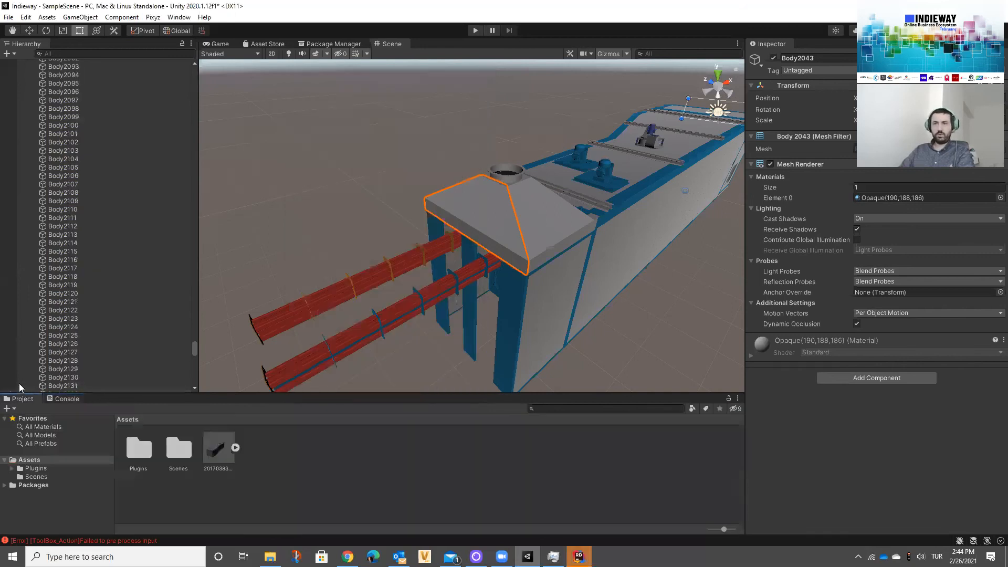
{"action": "left_click", "coordinate": [230, 457]}
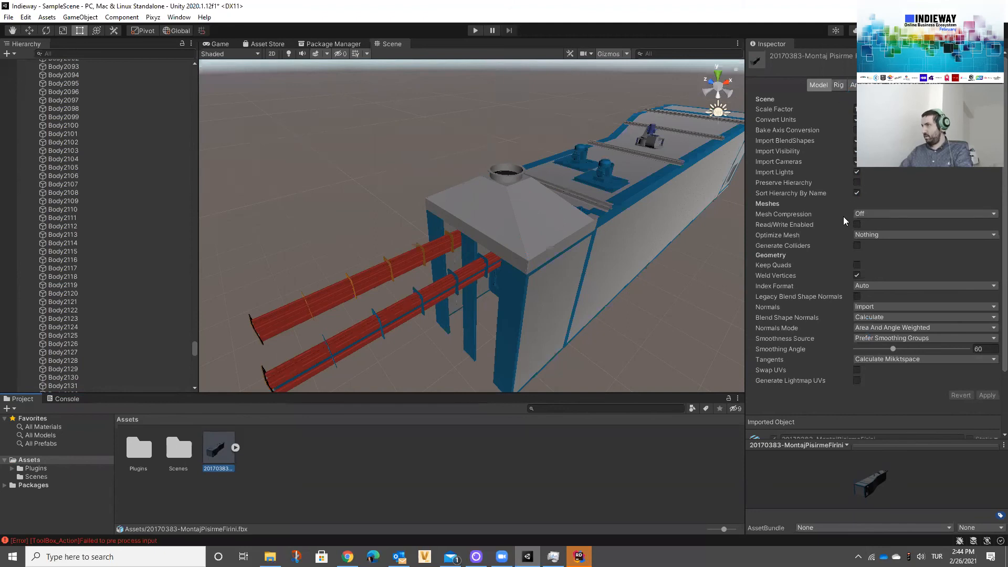
{"action": "left_click", "coordinate": [858, 225]}
{"action": "left_click", "coordinate": [987, 395]}
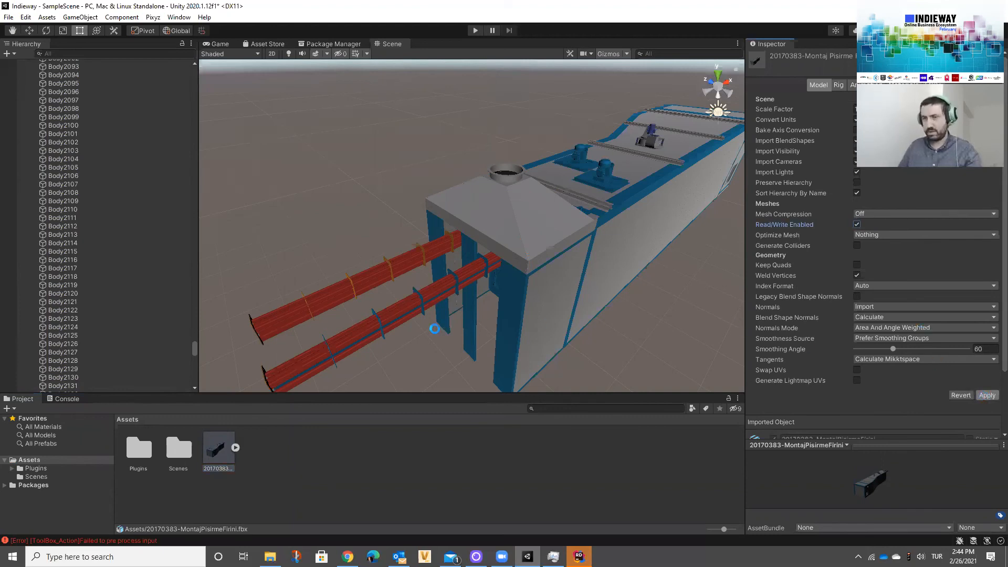
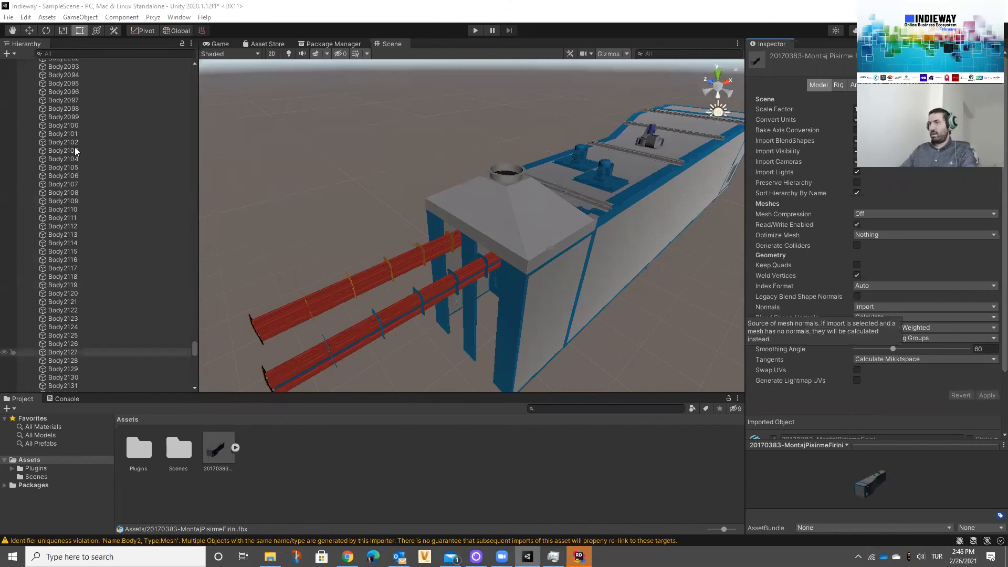
Step: Run Pixyz Decimate To Quality on the front hood panel Body2043 with Vertex removal strategy and Medium quality preset
{"action": "scroll", "coordinate": [54, 235], "scroll_direction": "up", "scroll_amount": 15}
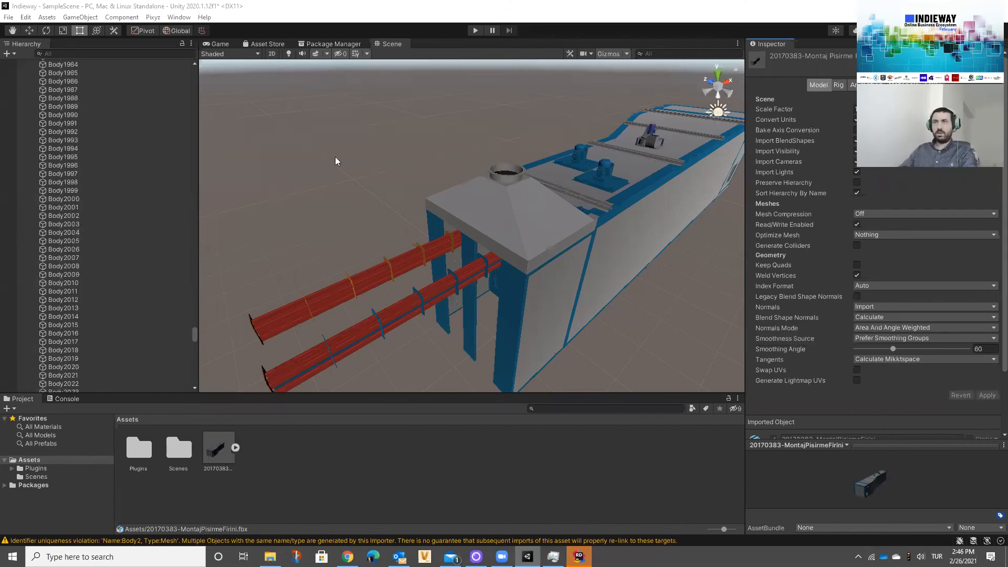
{"action": "left_click", "coordinate": [507, 201]}
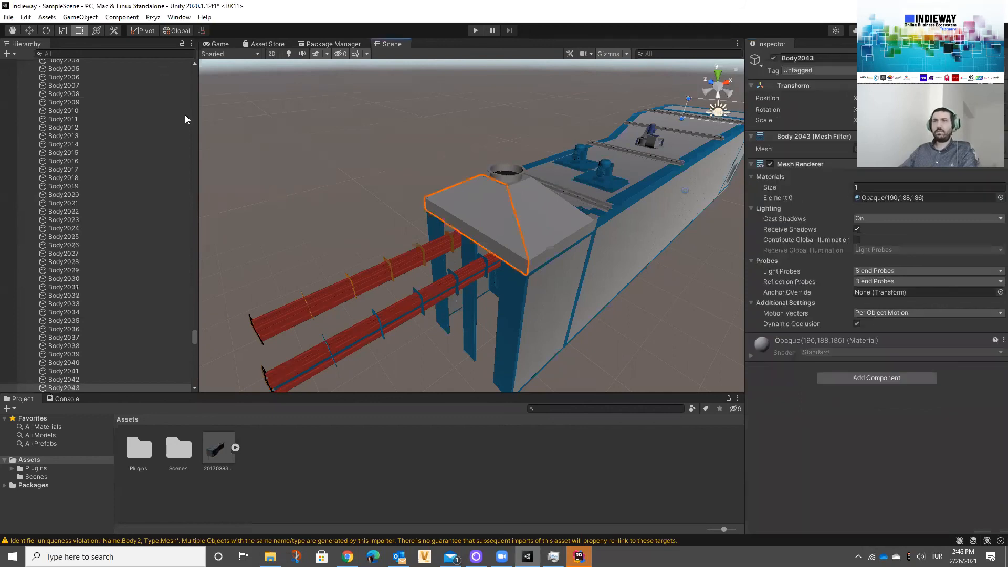
{"action": "left_click", "coordinate": [153, 17]}
{"action": "mouse_move", "coordinate": [178, 67]}
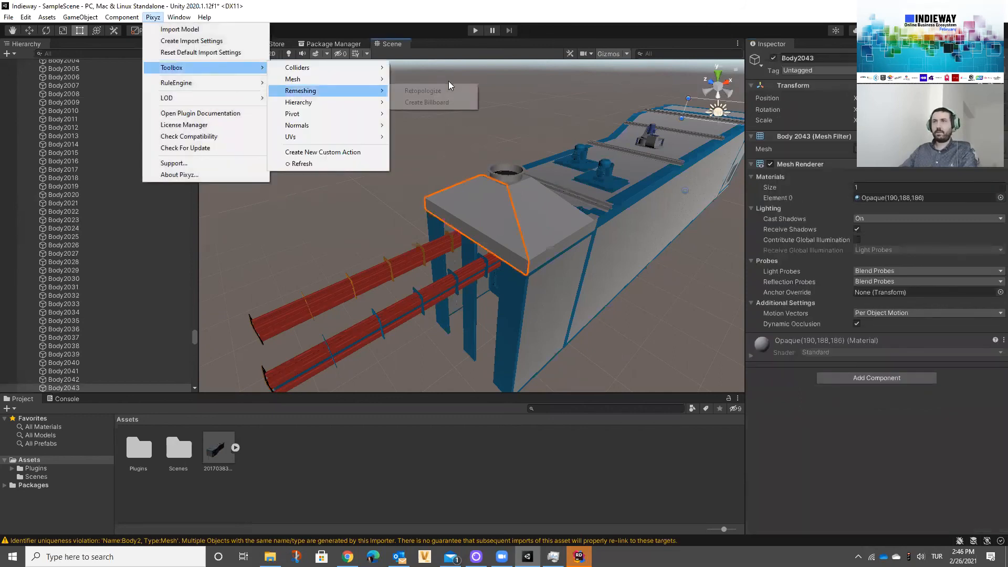
{"action": "mouse_move", "coordinate": [332, 79]}
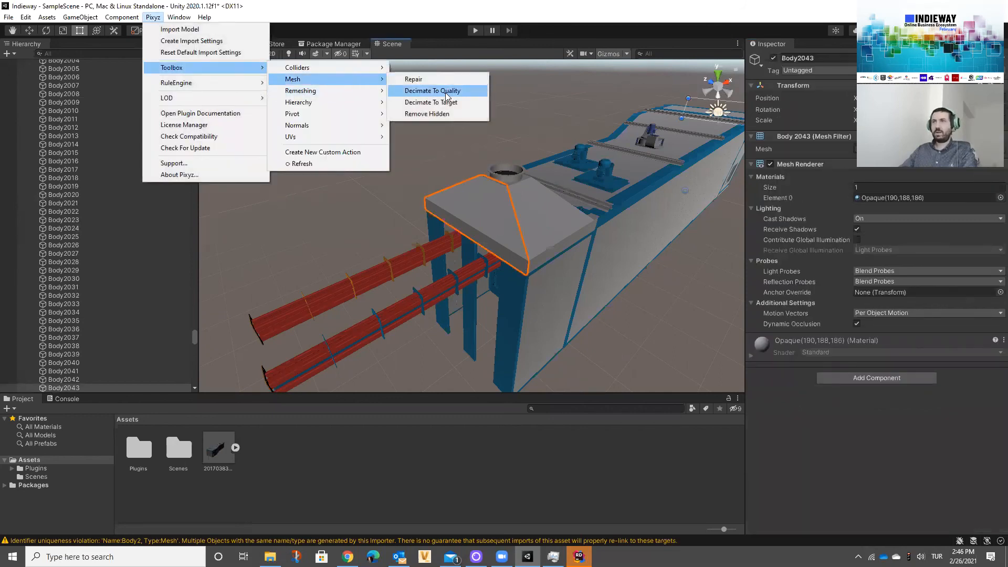
{"action": "left_click", "coordinate": [425, 363]}
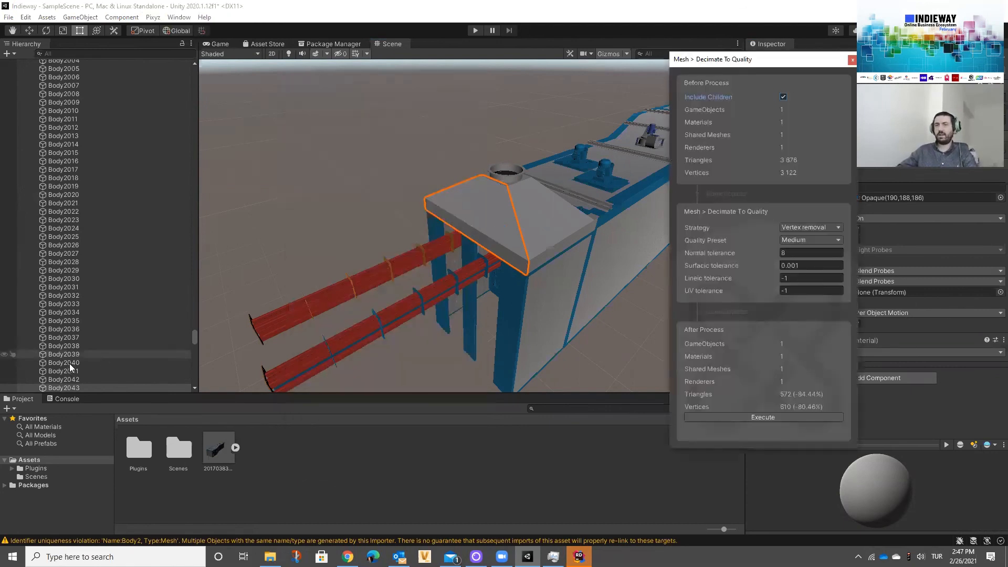
{"action": "scroll", "coordinate": [69, 363], "scroll_direction": "down", "scroll_amount": 1}
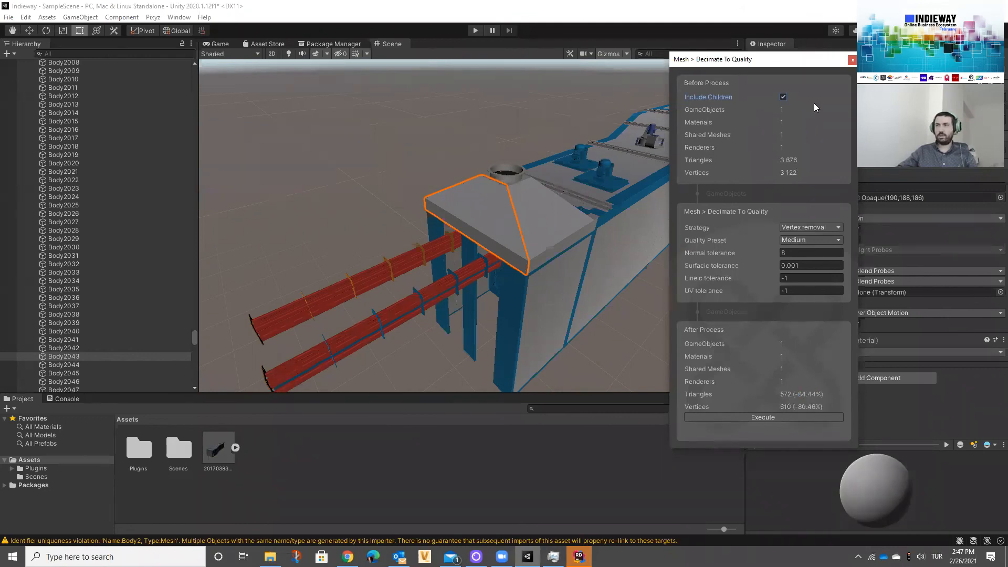
{"action": "middle_click", "coordinate": [599, 281]}
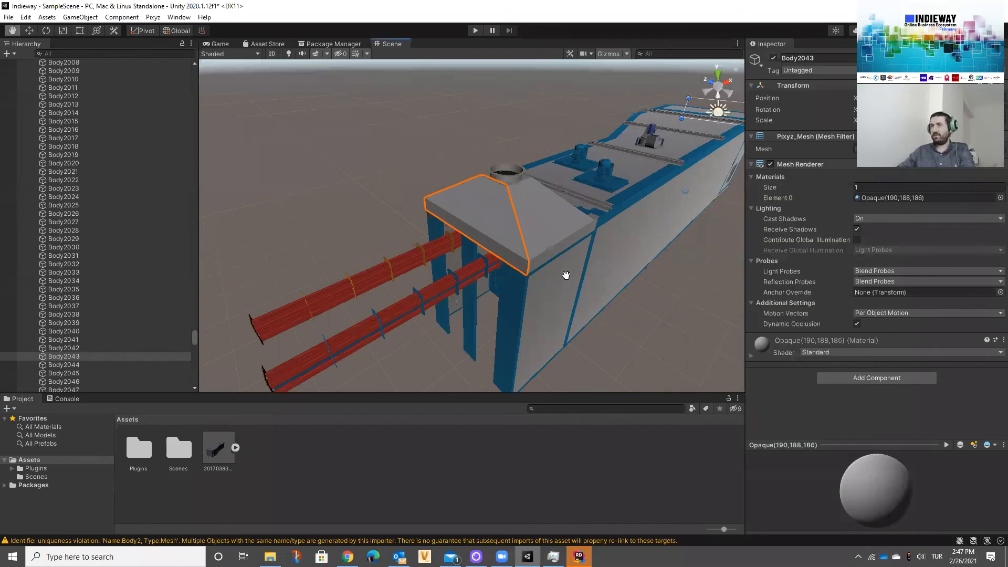
Step: Run Pixyz Decimate To Quality on the blue roof motor Body1315 with Vertex removal strategy and Medium quality preset
{"action": "middle_click_drag", "start_coordinate": [575, 271], "coordinate": [520, 259]}
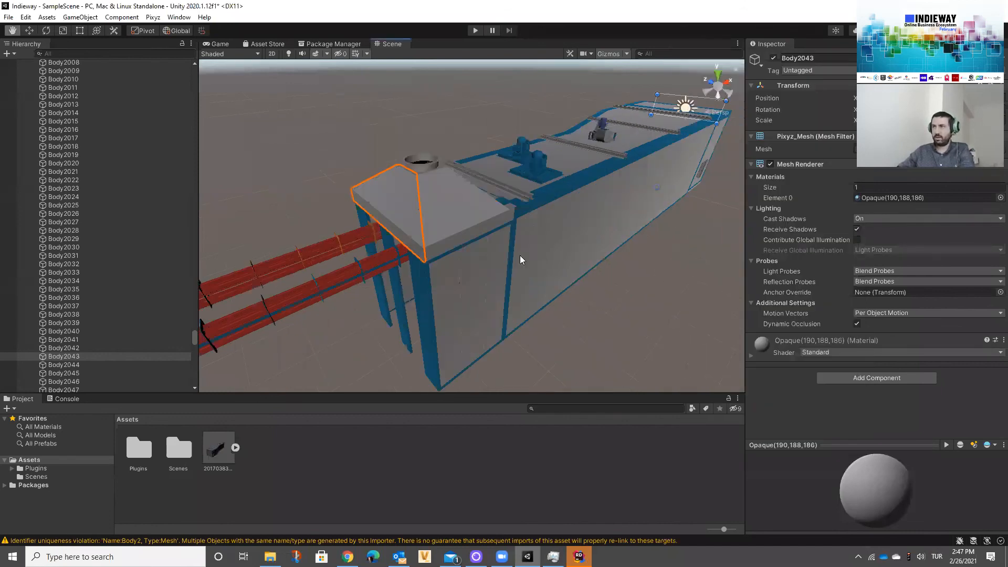
{"action": "middle_click_drag", "start_coordinate": [563, 183], "coordinate": [502, 286]}
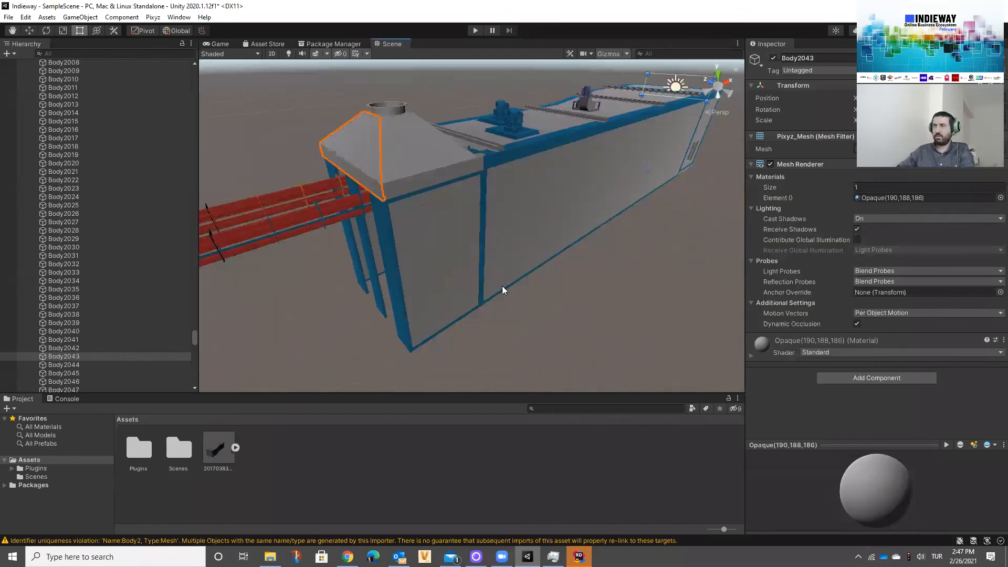
{"action": "middle_click_drag", "start_coordinate": [485, 321], "coordinate": [485, 290]}
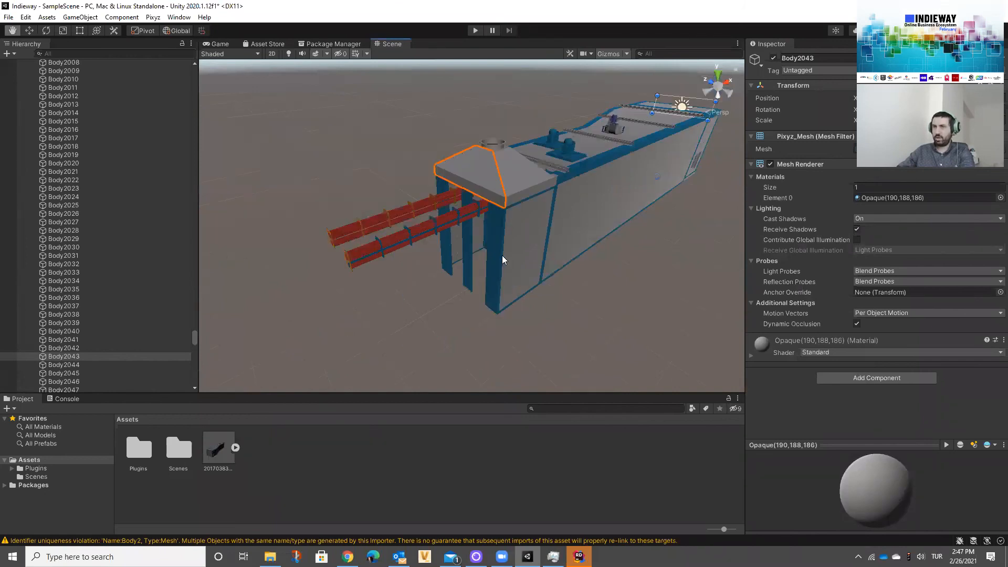
{"action": "scroll", "coordinate": [575, 275], "scroll_direction": "up", "scroll_amount": 5}
{"action": "middle_click_drag", "start_coordinate": [577, 131], "coordinate": [574, 157]}
{"action": "left_click", "coordinate": [525, 261]}
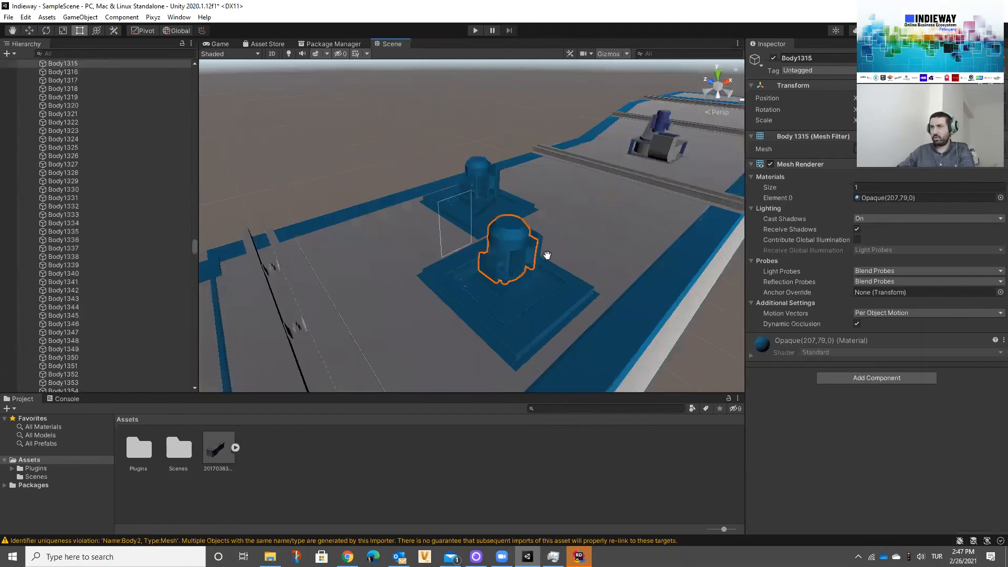
{"action": "scroll", "coordinate": [549, 262], "scroll_direction": "down", "scroll_amount": 3}
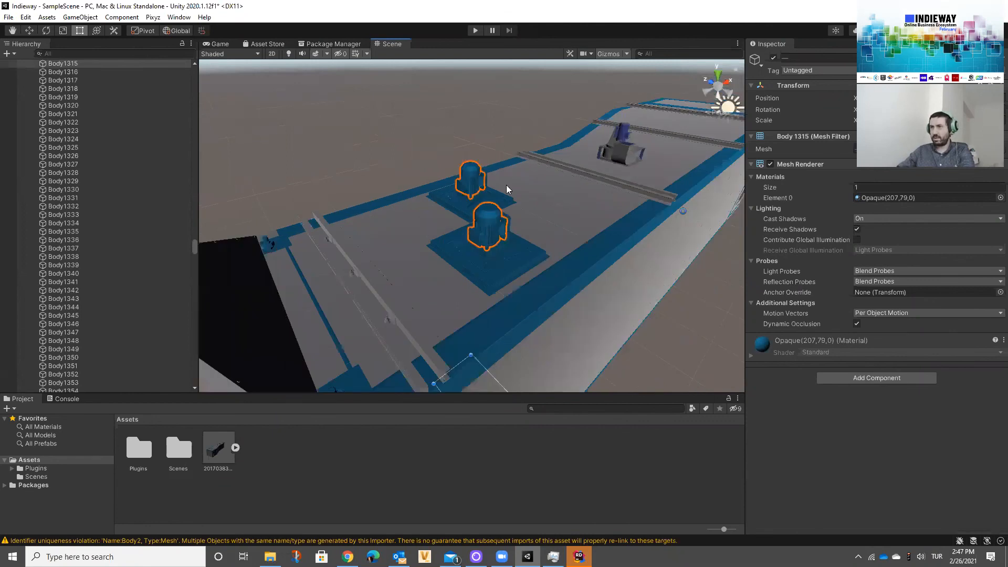
{"action": "key", "text": "f"}
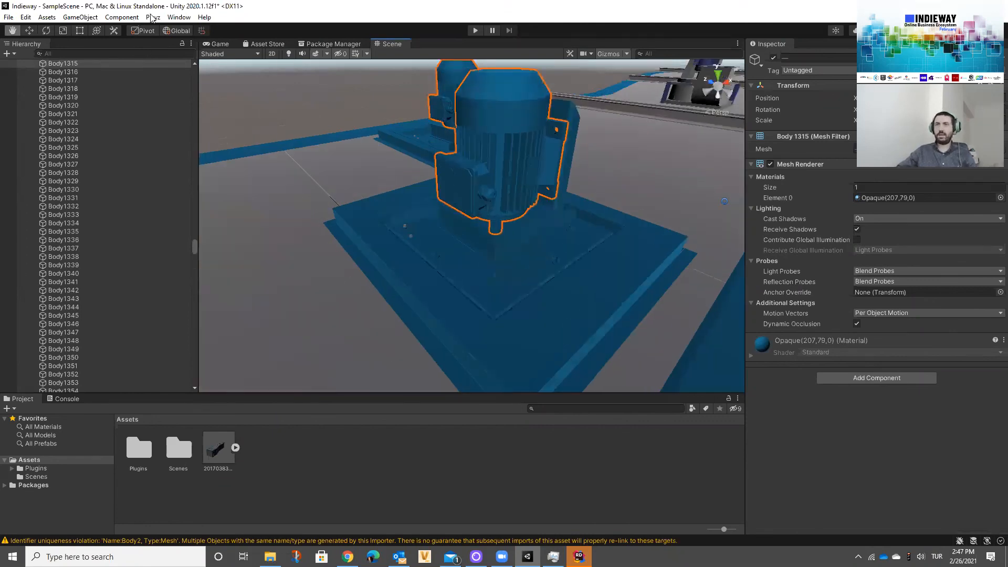
{"action": "left_click", "coordinate": [153, 17]}
{"action": "mouse_move", "coordinate": [172, 68]}
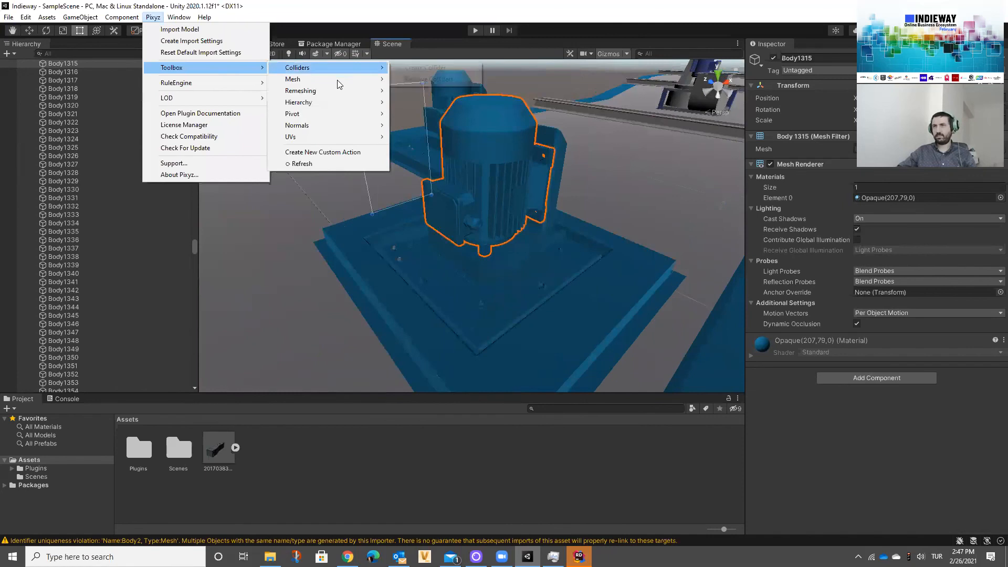
{"action": "mouse_move", "coordinate": [313, 81]}
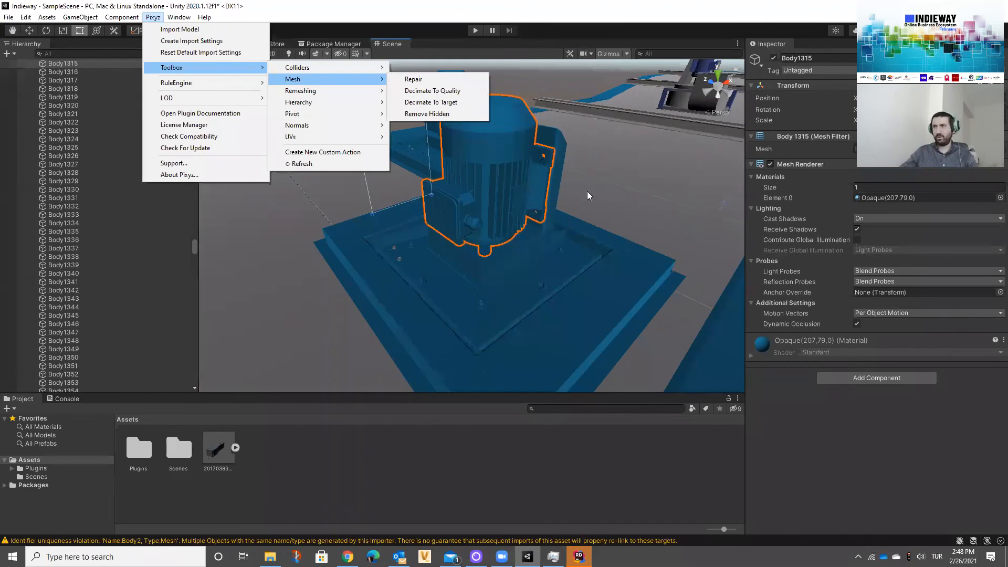
{"action": "left_click", "coordinate": [432, 91]}
{"action": "left_click_drag", "start_coordinate": [757, 62], "coordinate": [705, 62]}
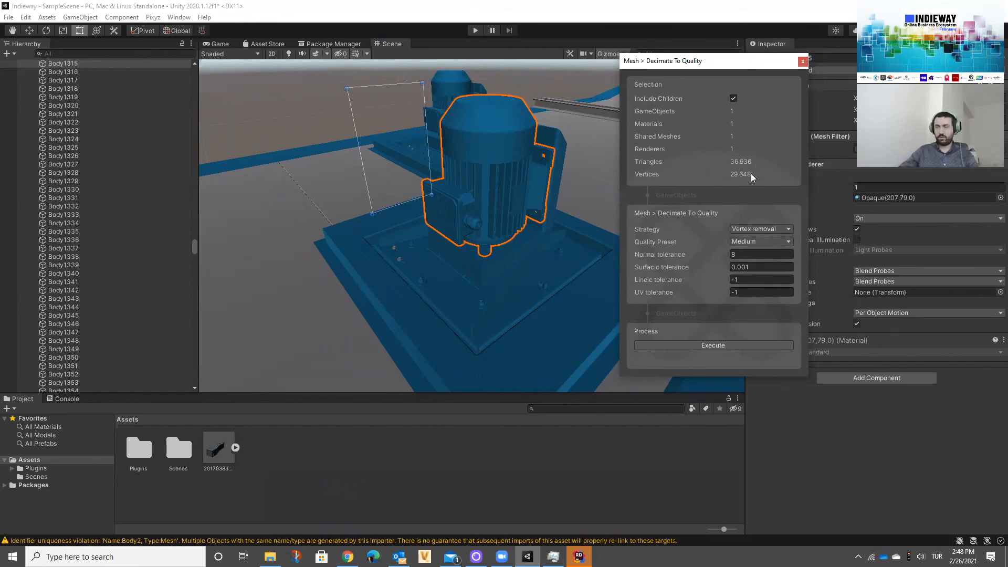
{"action": "left_click", "coordinate": [735, 343]}
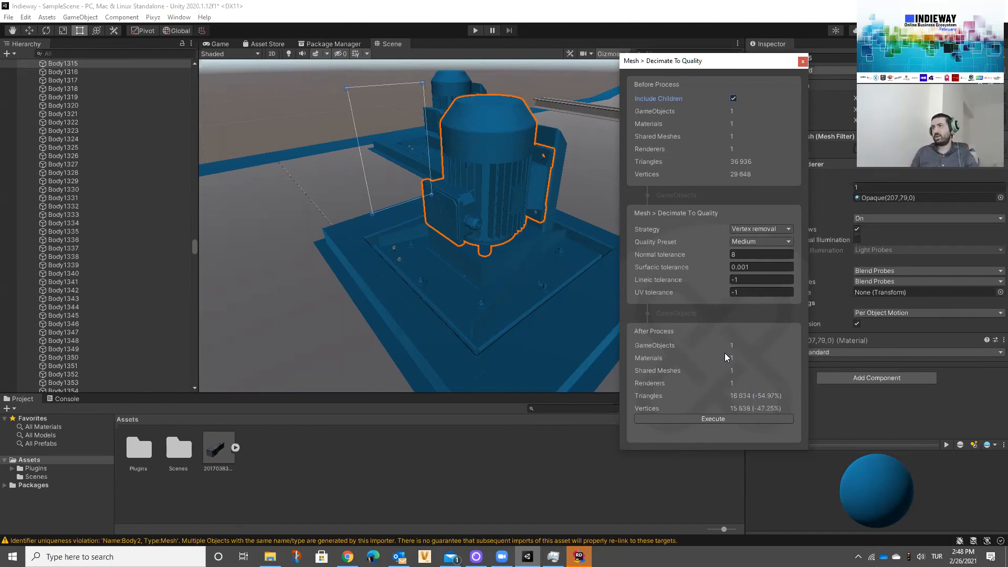
Step: Rerun the motor's Decimate To Quality with the Low quality preset and once more with the Medium preset
{"action": "left_click", "coordinate": [756, 241]}
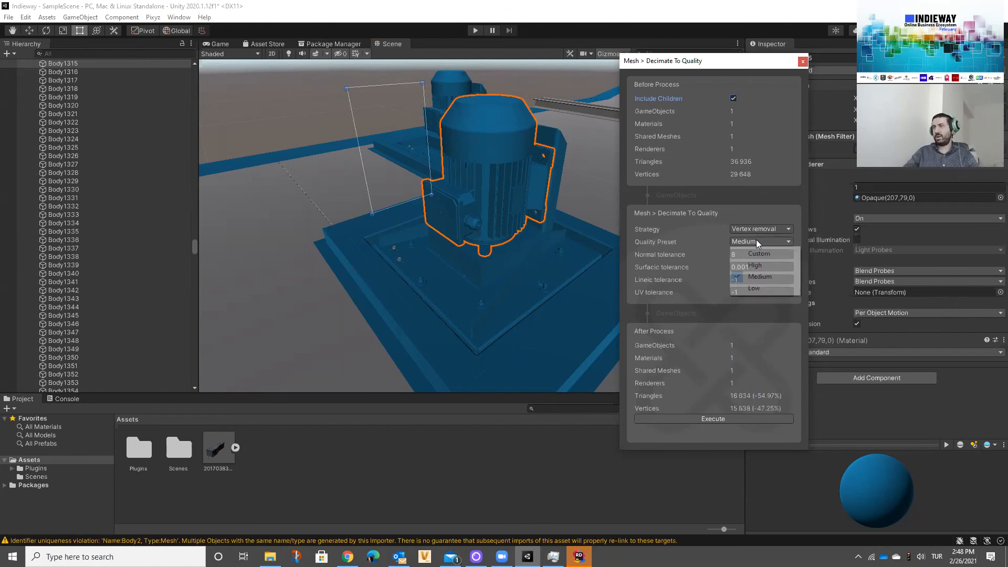
{"action": "left_click", "coordinate": [754, 288]}
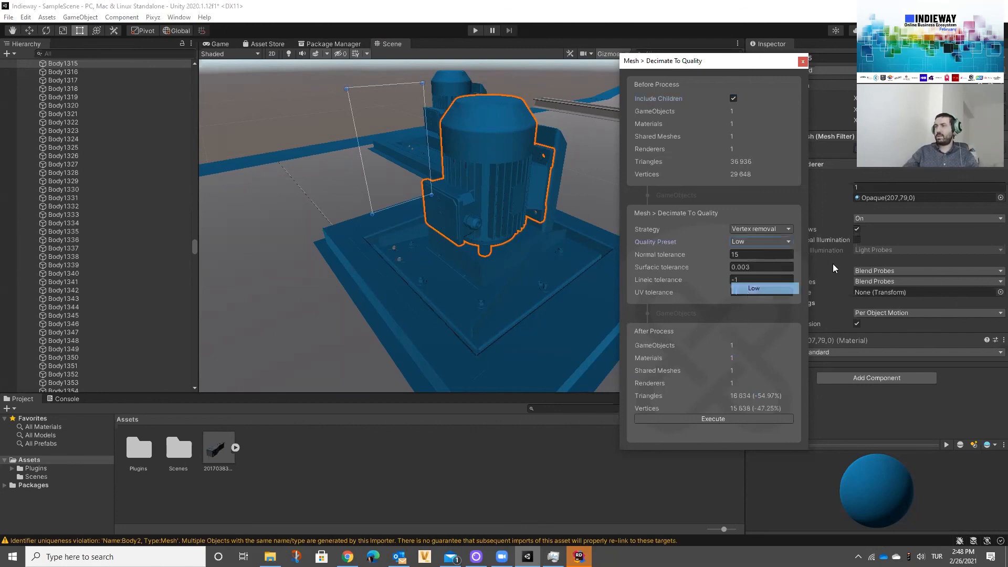
{"action": "left_click", "coordinate": [720, 415]}
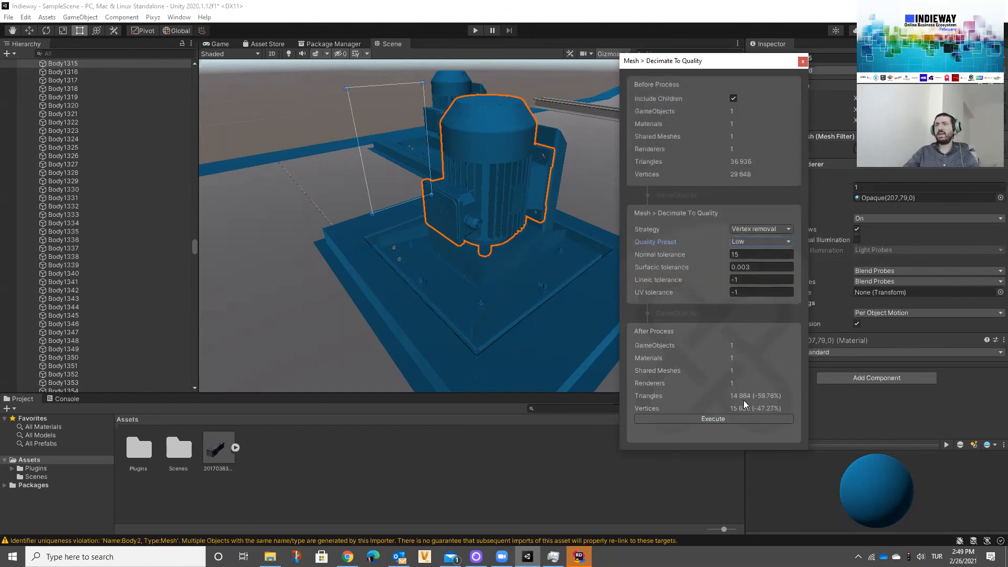
{"action": "left_click", "coordinate": [745, 241]}
{"action": "left_click", "coordinate": [761, 278]}
{"action": "left_click", "coordinate": [714, 418]}
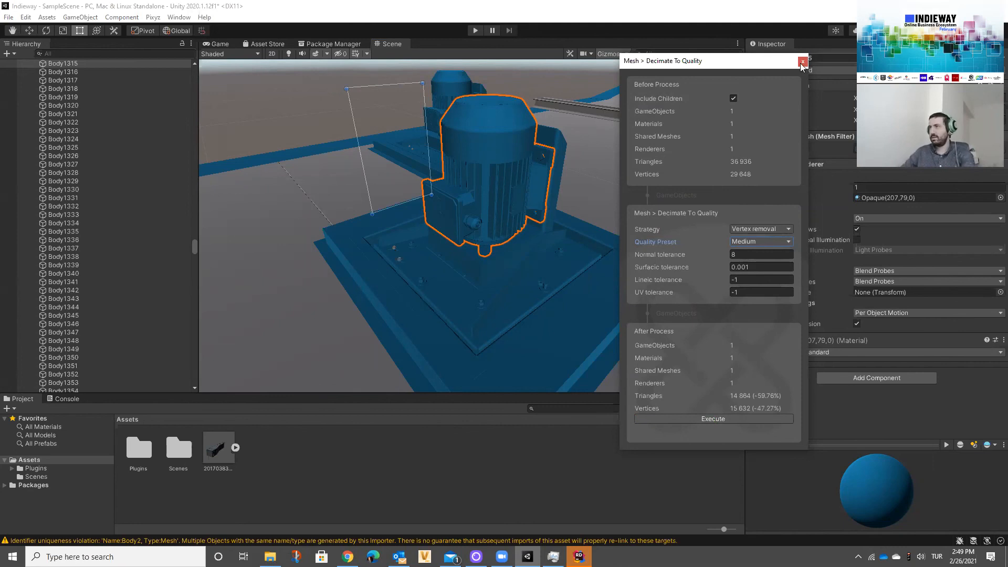
Step: Run Pixyz Retopologize on hood panel Body2043 with Standard type, High quality preset, baked maps and 1024 maps resolution
{"action": "right_click_drag", "start_coordinate": [542, 196], "coordinate": [427, 94]}
{"action": "key", "text": "s"}
{"action": "key", "text": "a"}
{"action": "key", "text": "w"}
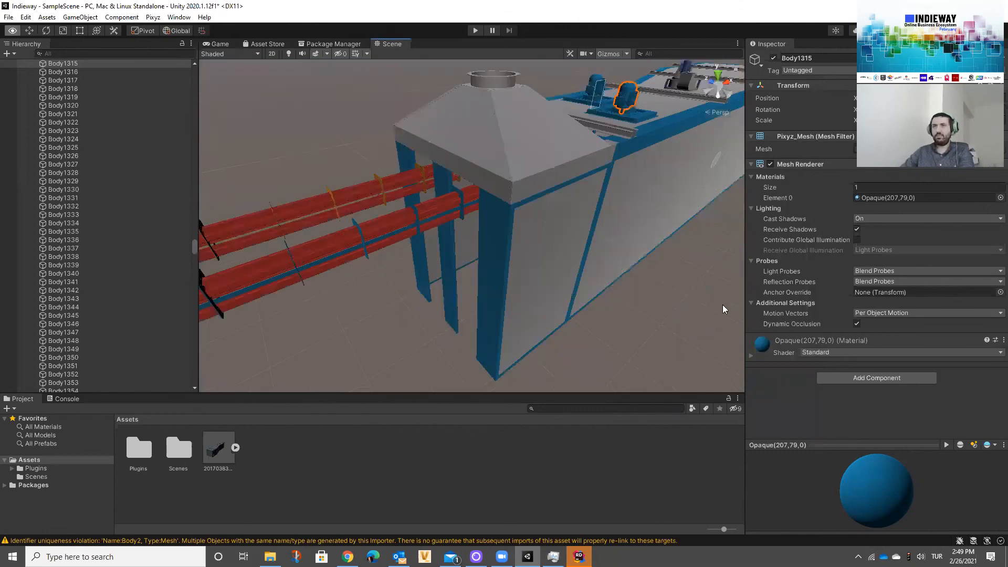
{"action": "left_click", "coordinate": [508, 190]}
{"action": "key", "text": "f"}
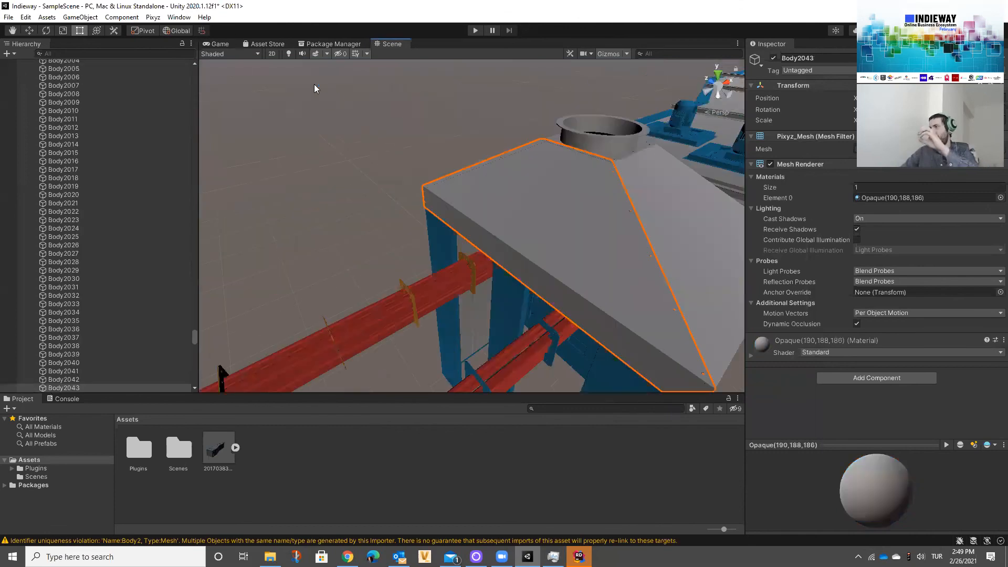
{"action": "left_click", "coordinate": [157, 18]}
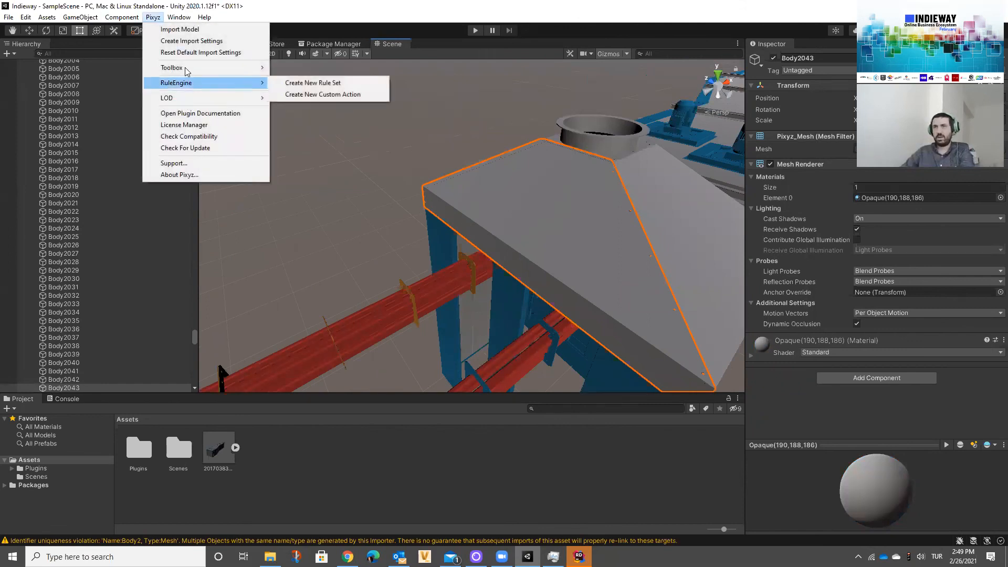
{"action": "mouse_move", "coordinate": [185, 68]}
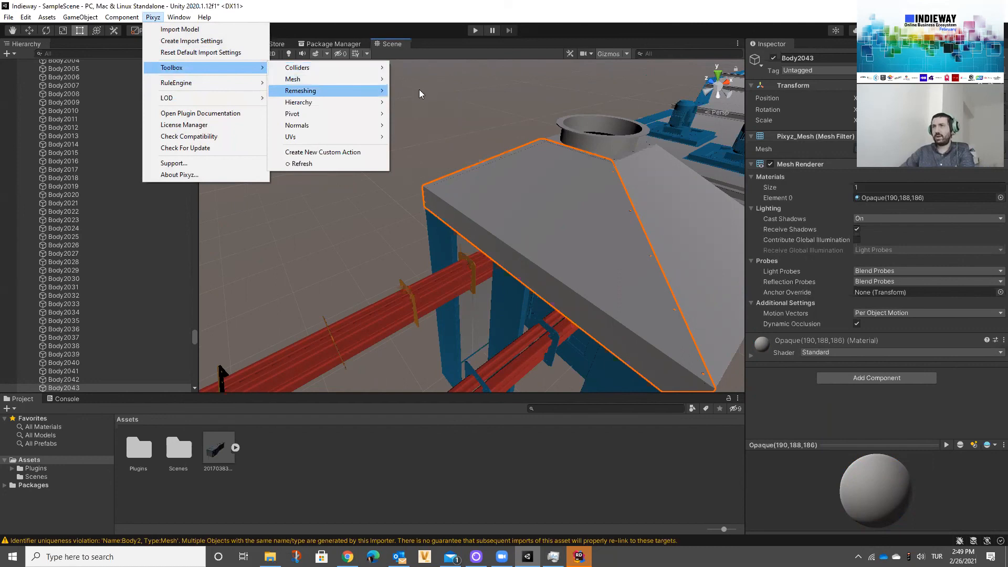
{"action": "left_click", "coordinate": [764, 243]}
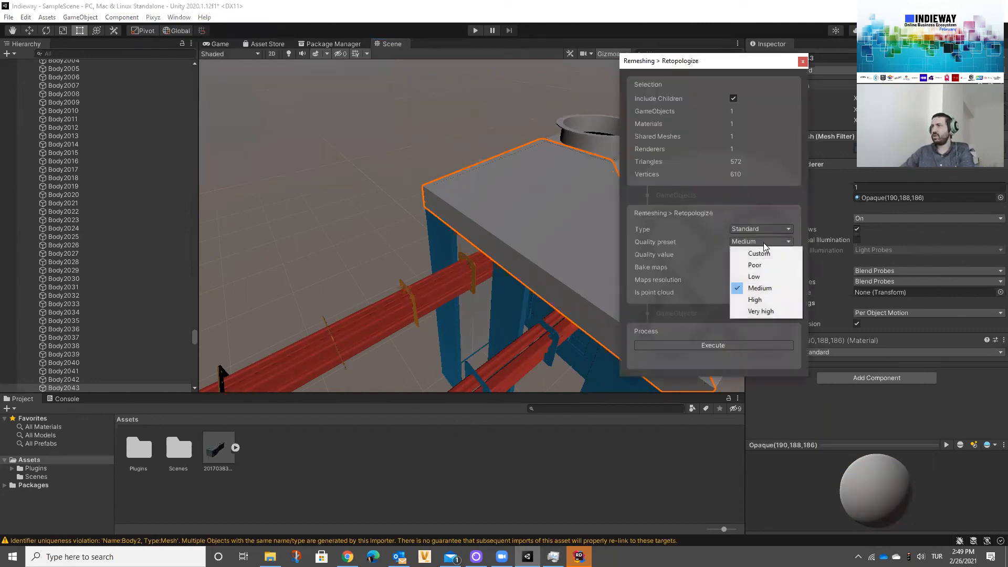
{"action": "left_click", "coordinate": [756, 300]}
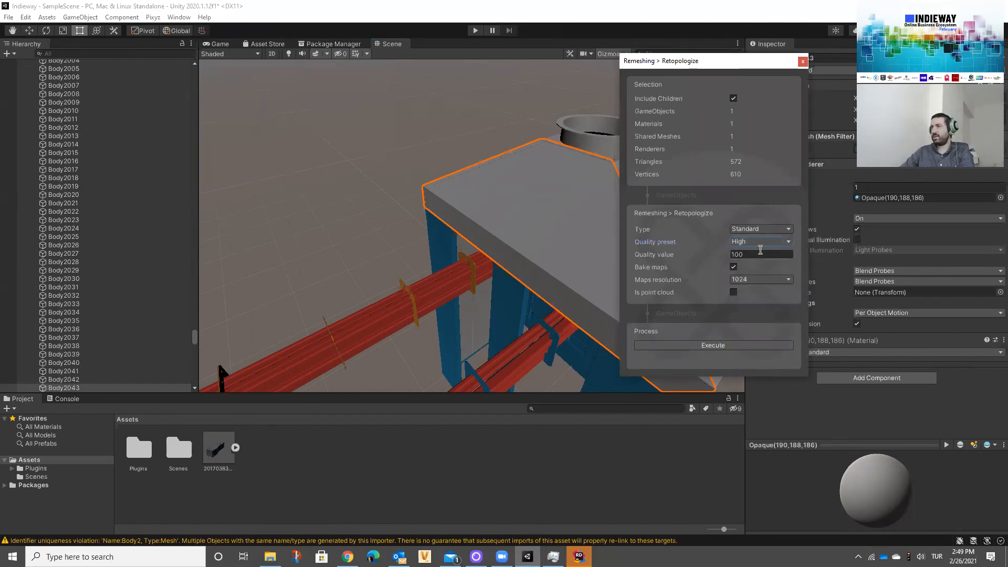
{"action": "left_click", "coordinate": [755, 279]}
{"action": "left_click", "coordinate": [755, 324]}
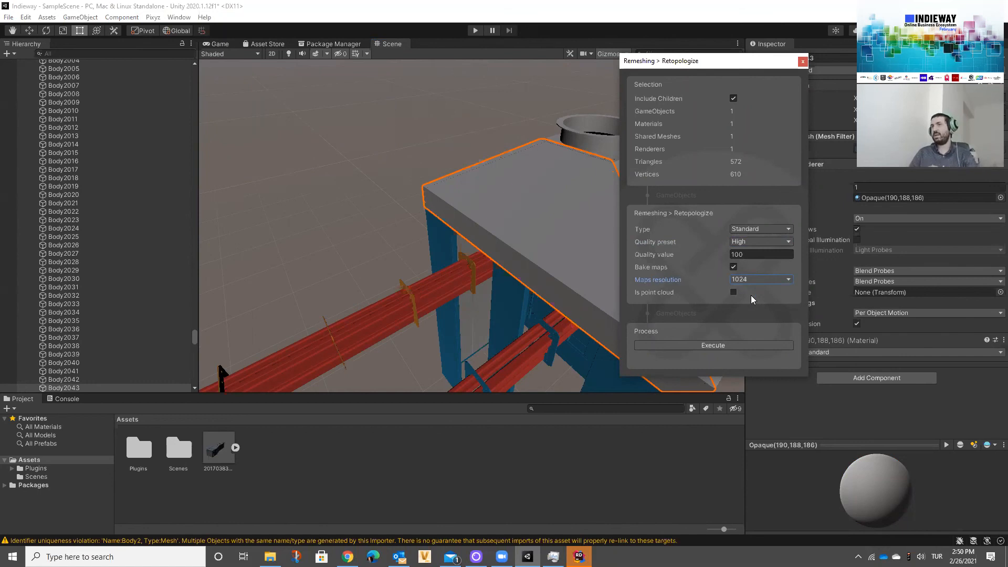
{"action": "left_click", "coordinate": [735, 347]}
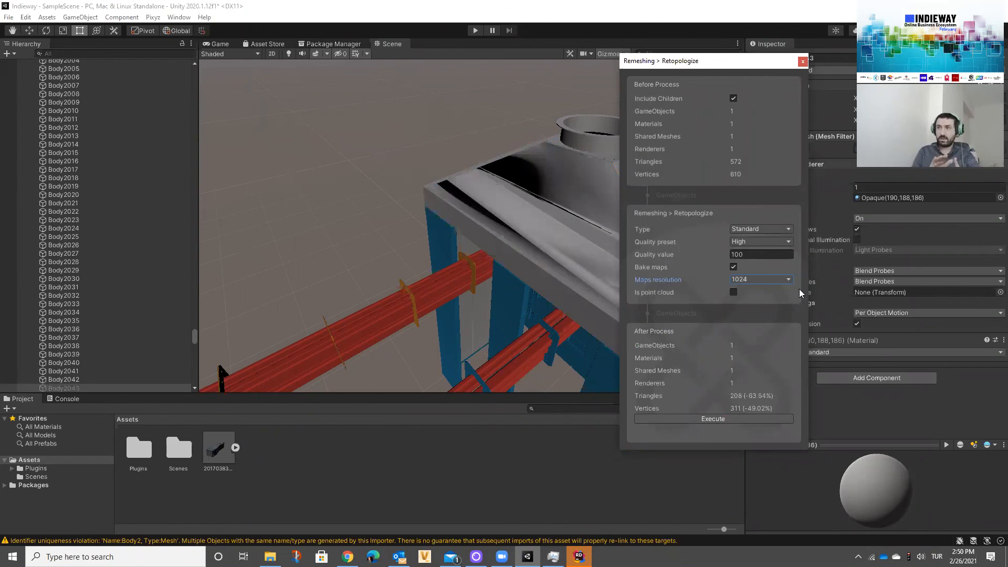
Step: Examine the retopologized hood surface up close and within the whole oven model, ending on the Asset Store page
{"action": "left_click_drag", "start_coordinate": [554, 256], "coordinate": [580, 252], "text": "alt"}
{"action": "right_click_drag", "start_coordinate": [607, 250], "coordinate": [607, 250]}
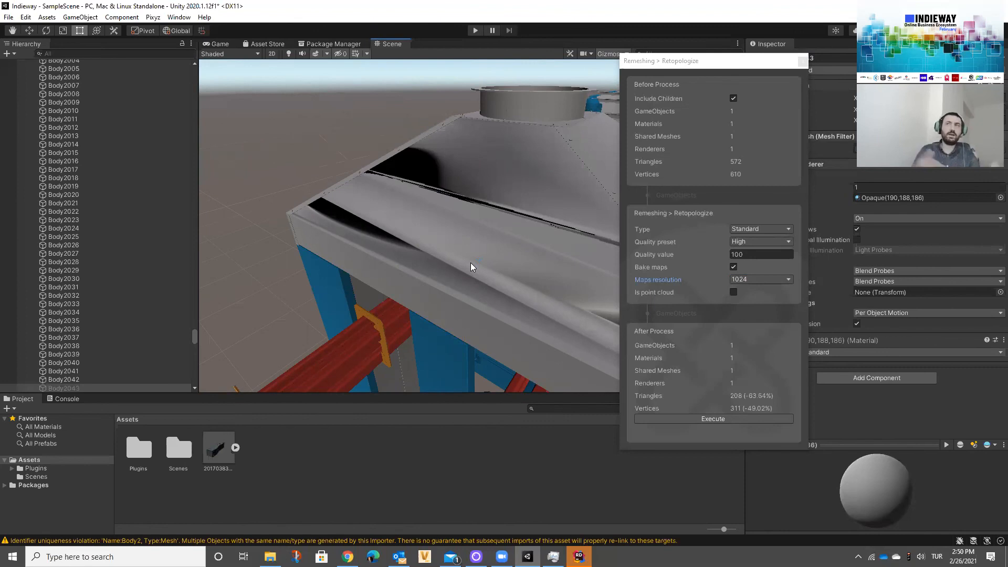
{"action": "left_click", "coordinate": [236, 33]}
{"action": "left_click", "coordinate": [147, 19]}
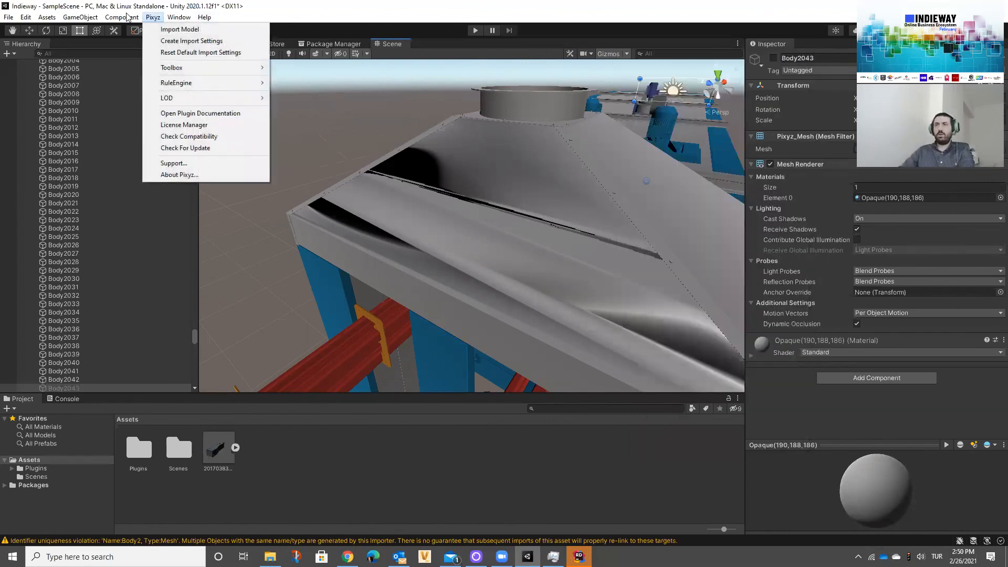
{"action": "right_click_drag", "start_coordinate": [285, 158], "coordinate": [257, 74]}
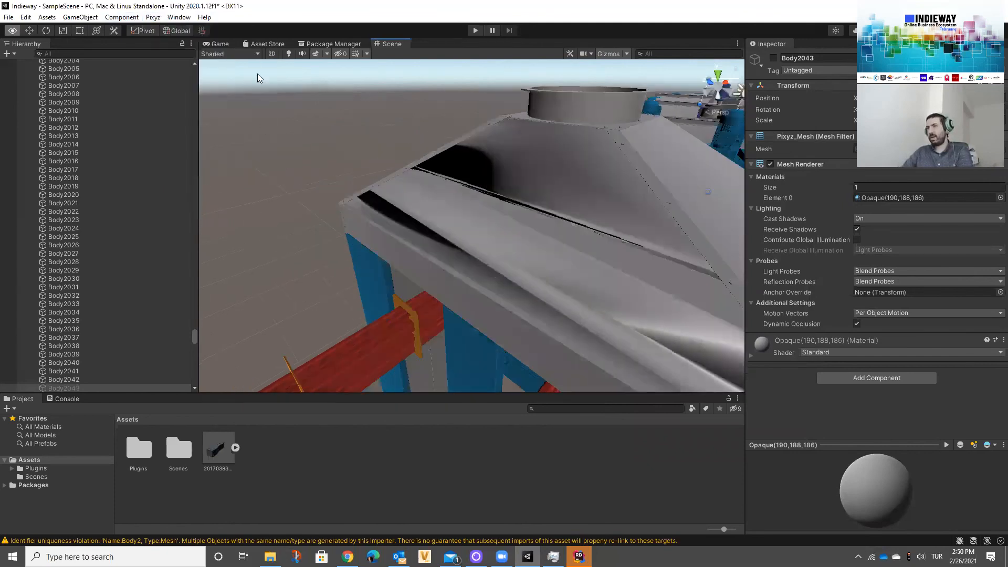
{"action": "scroll", "coordinate": [467, 150], "scroll_direction": "down", "scroll_amount": 10}
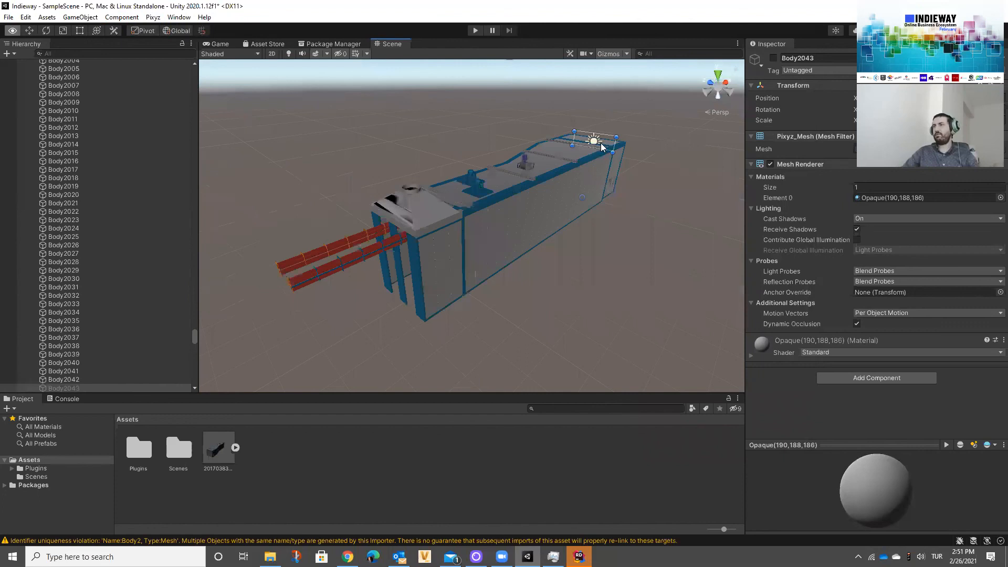
{"action": "scroll", "coordinate": [472, 95], "scroll_direction": "up", "scroll_amount": 1}
{"action": "left_click", "coordinate": [341, 44]}
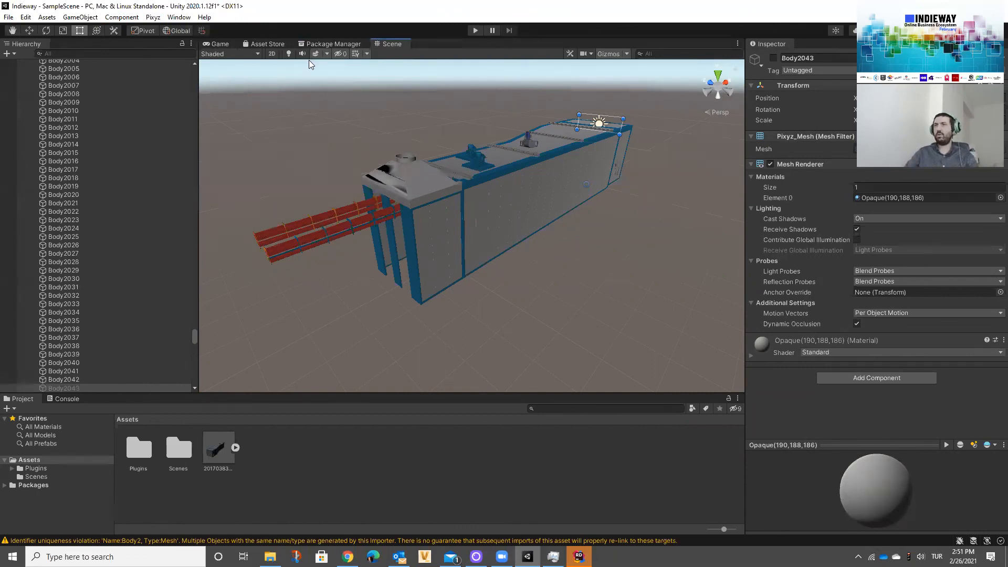
{"action": "left_click", "coordinate": [268, 44]}
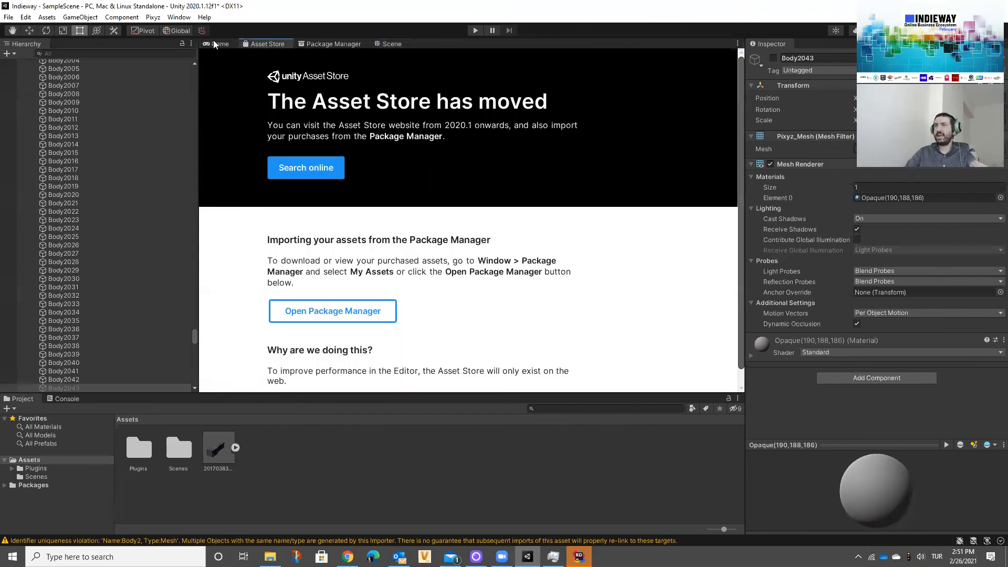
Step: Show the Game view's rendering statistics and open Calculator by searching for "hesap"
{"action": "left_click", "coordinate": [390, 44]}
{"action": "key", "text": "ctrl+p"}
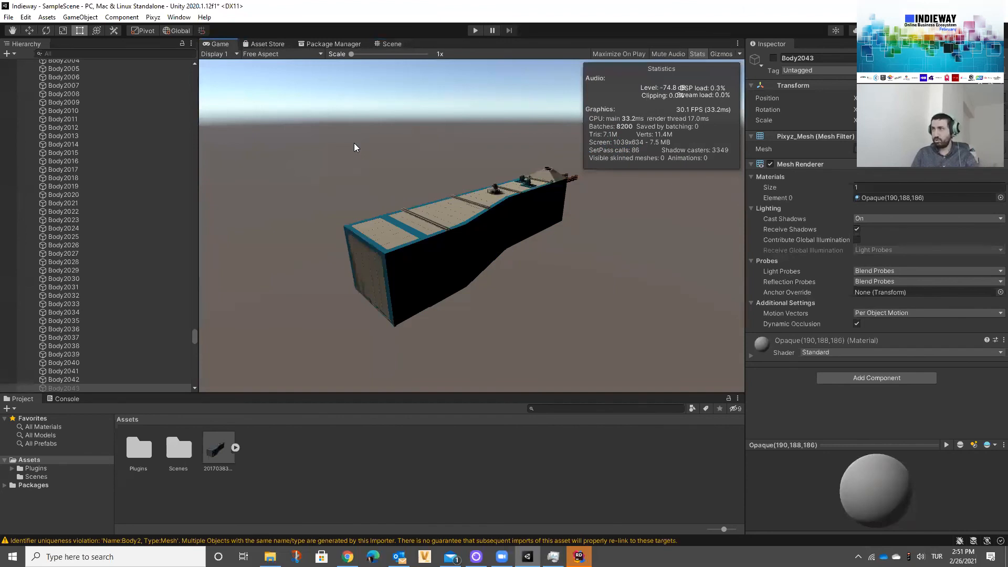
{"action": "left_click", "coordinate": [107, 556]}
{"action": "type", "text": "hesao"}
{"action": "key", "text": "BackSpace"}
{"action": "type", "text": "p"}
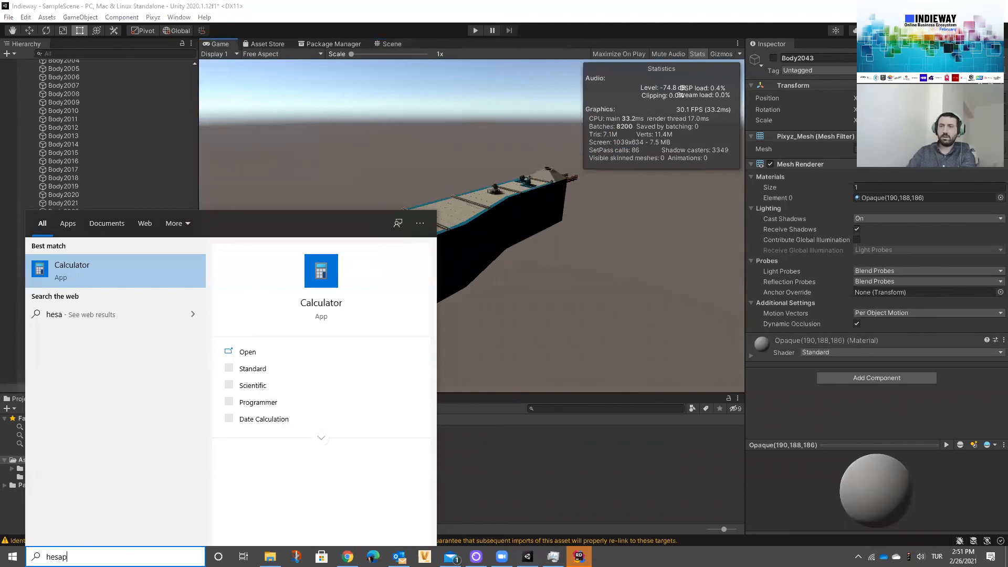
{"action": "key", "text": "Return"}
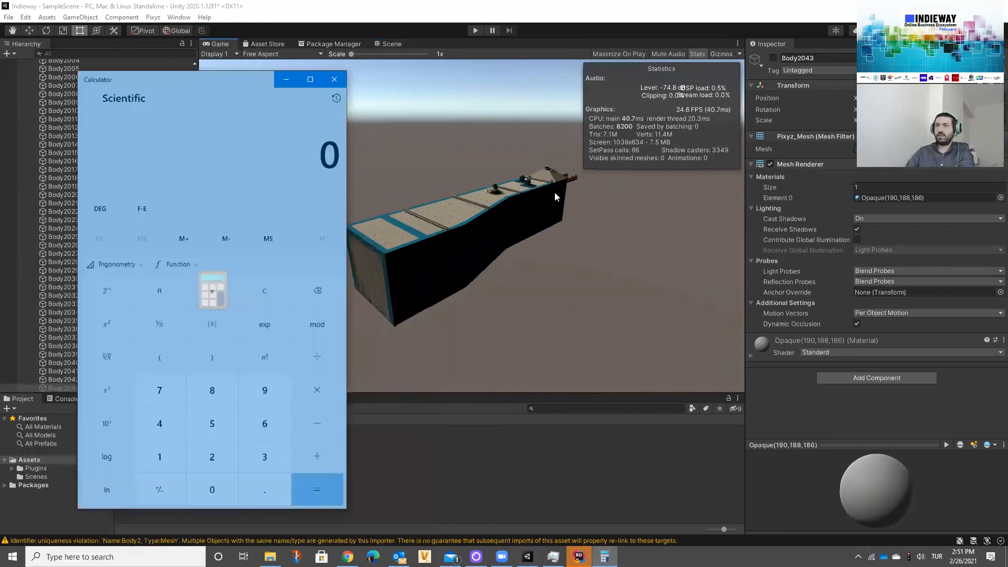
Step: Calculate 7.1 × 0.2 in Calculator and close it
{"action": "type", "text": "7.1*"}
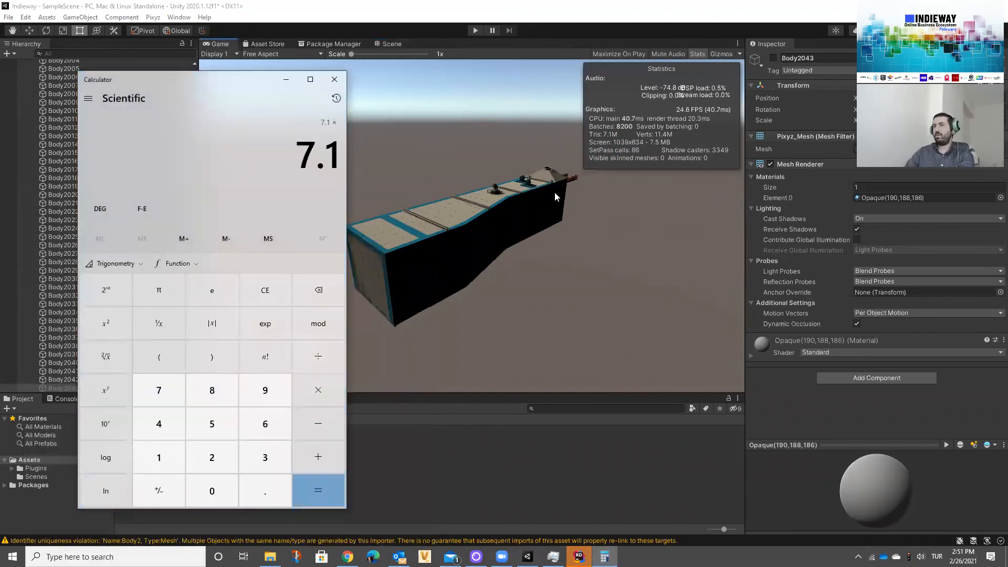
{"action": "type", "text": "0.2"}
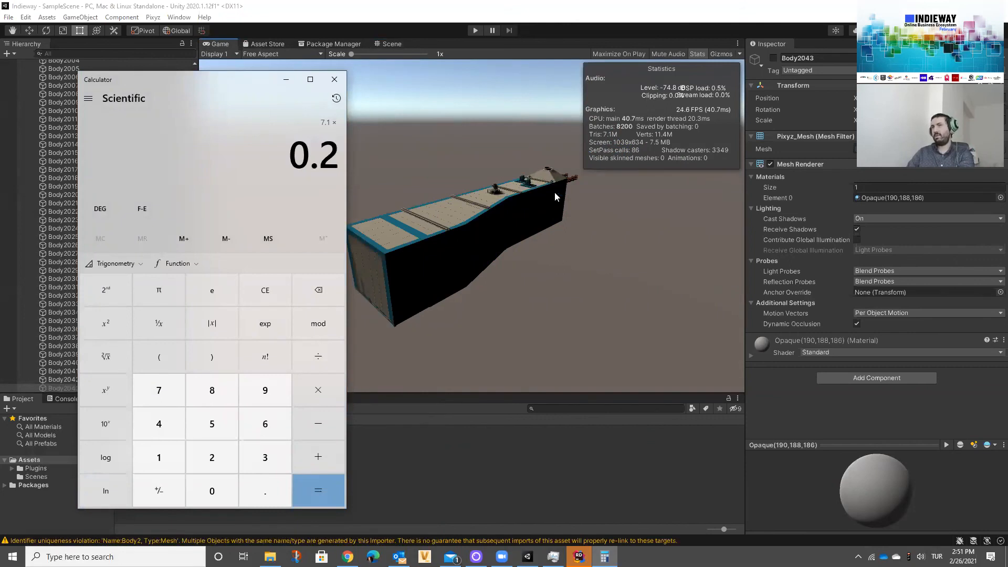
{"action": "key", "text": "Return"}
{"action": "left_click", "coordinate": [336, 82]}
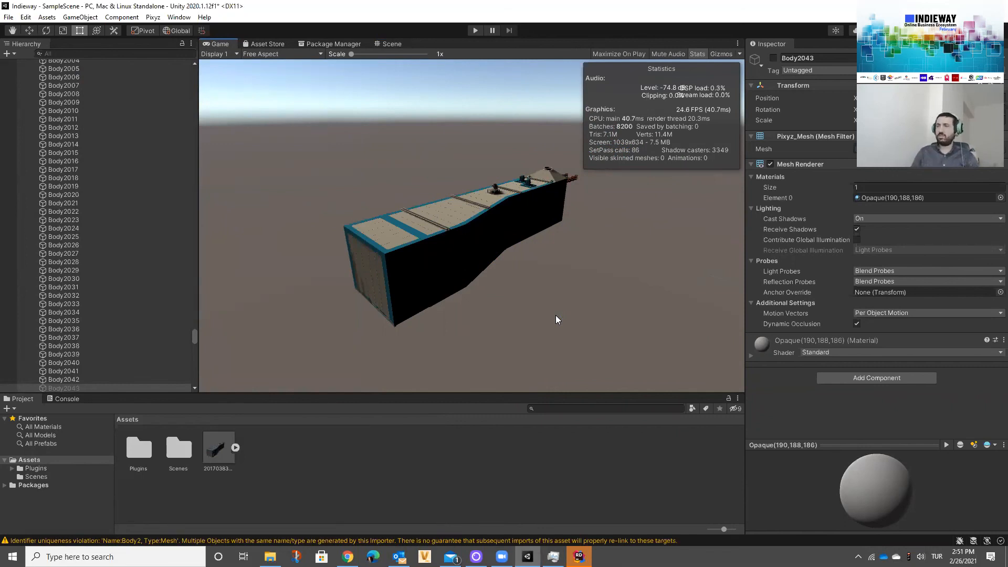
Step: Return to the Scene view and examine the oven's interior and its whole exterior from several sides
{"action": "key", "text": "q"}
{"action": "key", "text": "w"}
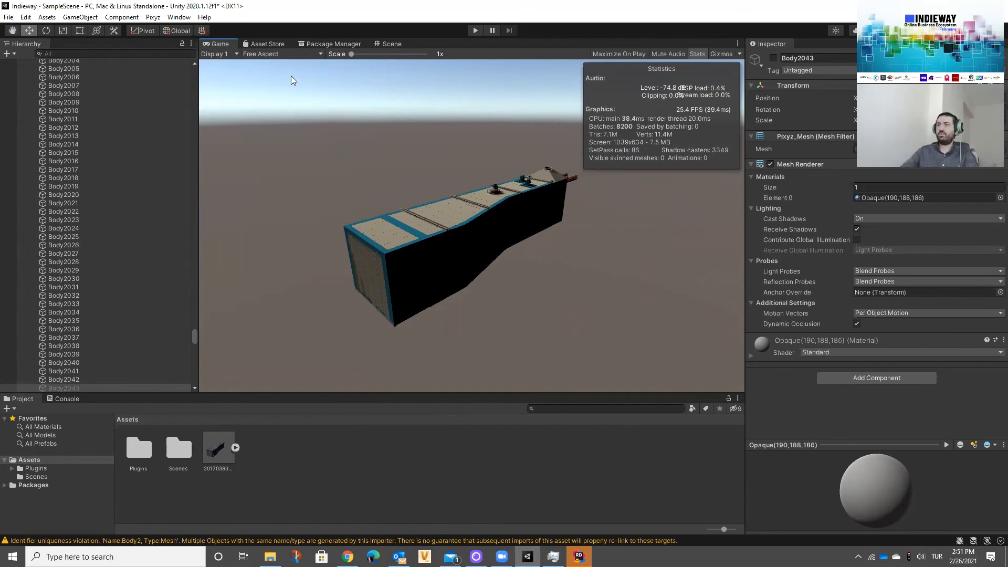
{"action": "left_click", "coordinate": [391, 44]}
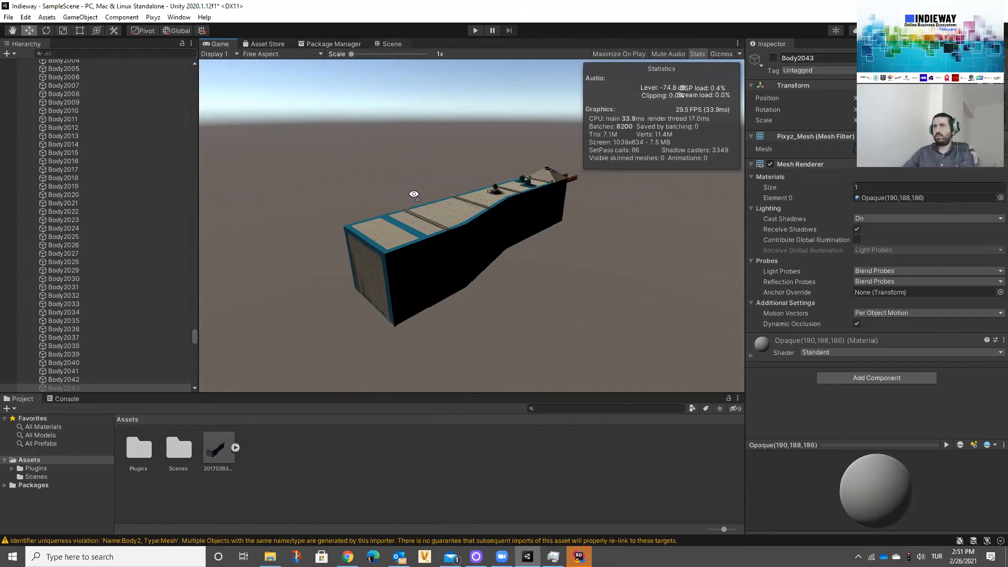
{"action": "right_click_drag", "start_coordinate": [456, 154], "coordinate": [482, 178]}
{"action": "key", "text": "w"}
{"action": "key", "text": "s"}
{"action": "key", "text": "w"}
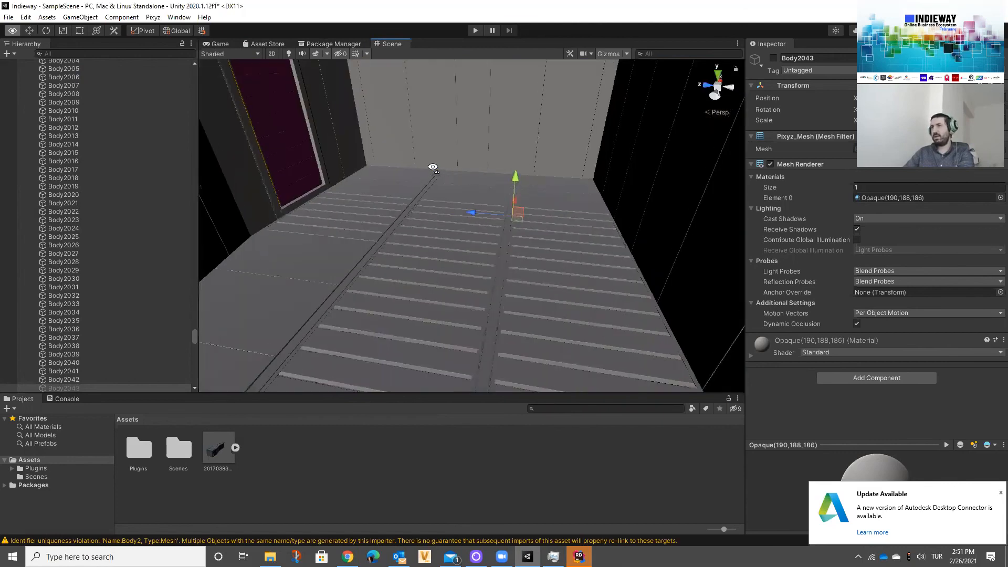
{"action": "right_click_drag", "start_coordinate": [433, 167], "coordinate": [423, 174]}
{"action": "key", "text": "s"}
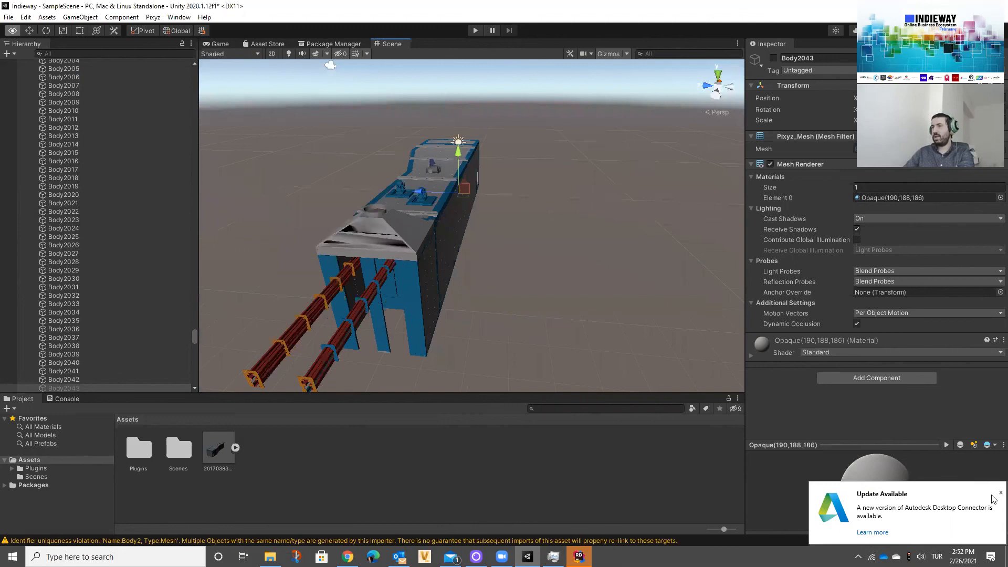
{"action": "left_click_drag", "start_coordinate": [629, 270], "coordinate": [621, 378], "text": "alt"}
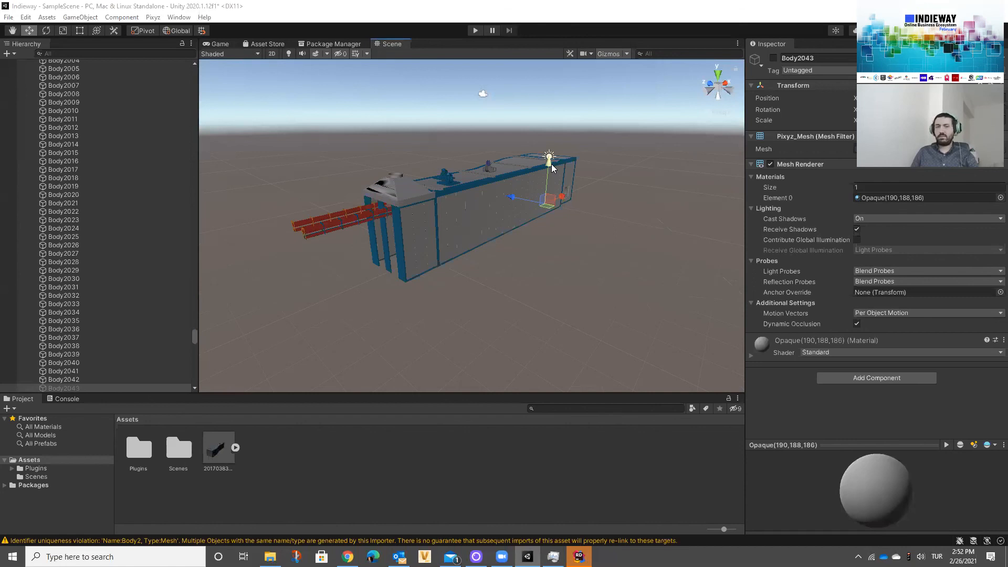
Step: Review the file formats supported by Pixyz Import Model in the file selection dialog, then close it without importing
{"action": "left_click", "coordinate": [153, 16]}
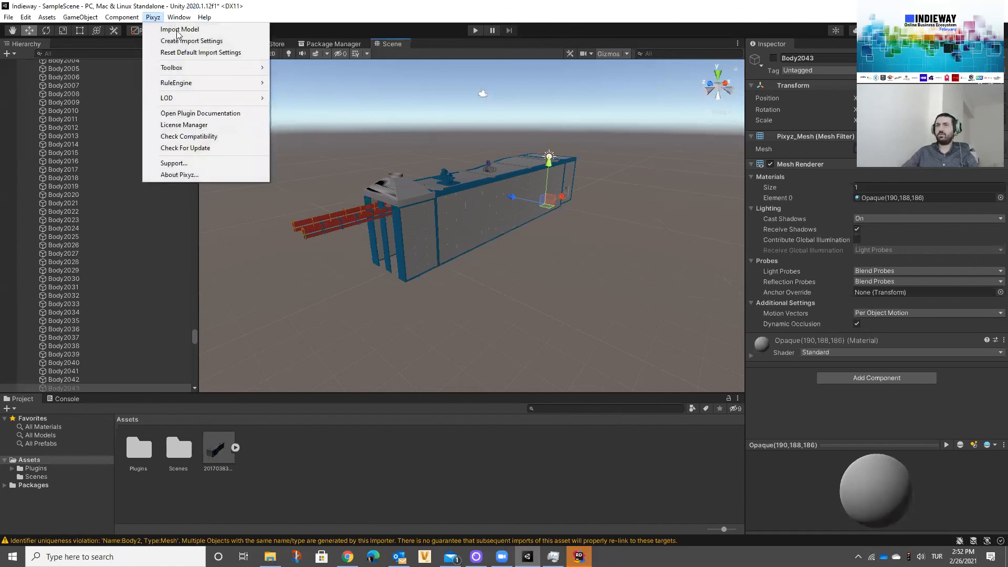
{"action": "left_click", "coordinate": [179, 30]}
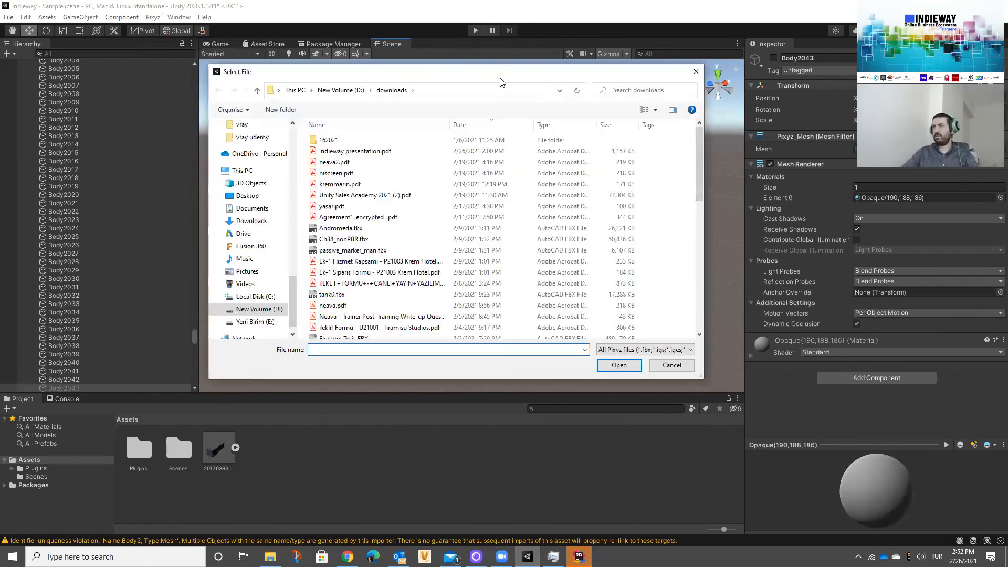
{"action": "left_click", "coordinate": [646, 349]}
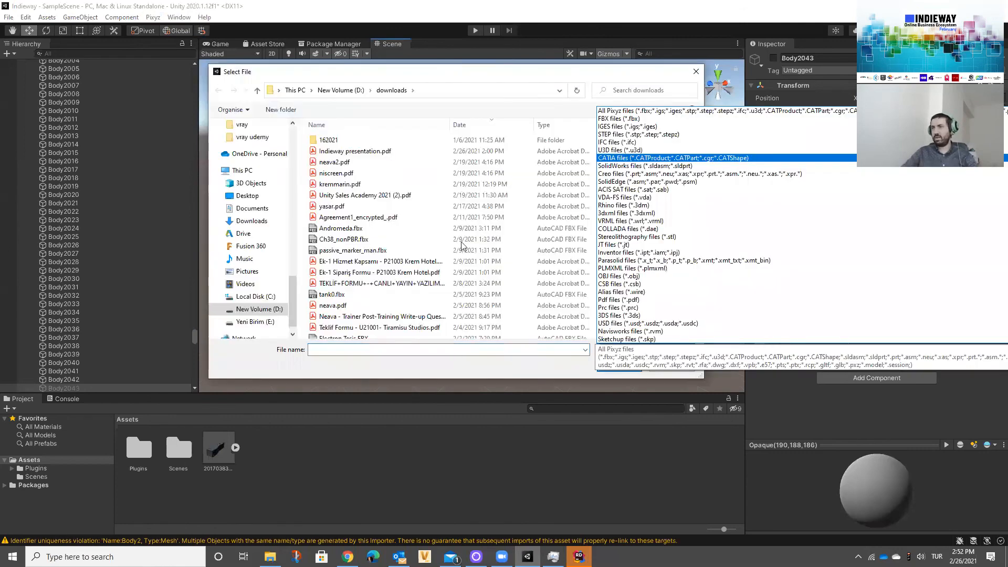
{"action": "left_click_drag", "start_coordinate": [517, 72], "coordinate": [350, 60]}
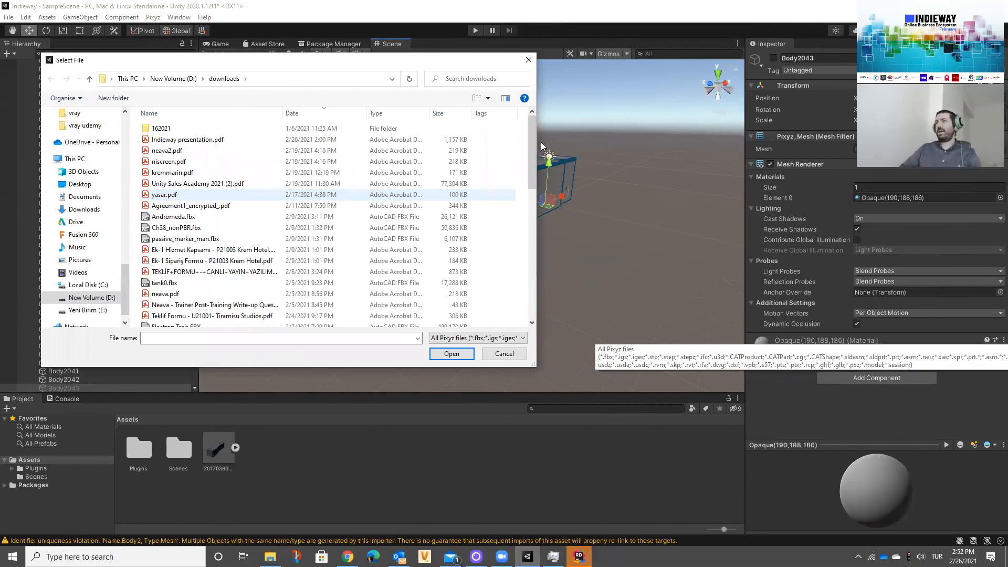
{"action": "left_click", "coordinate": [477, 339]}
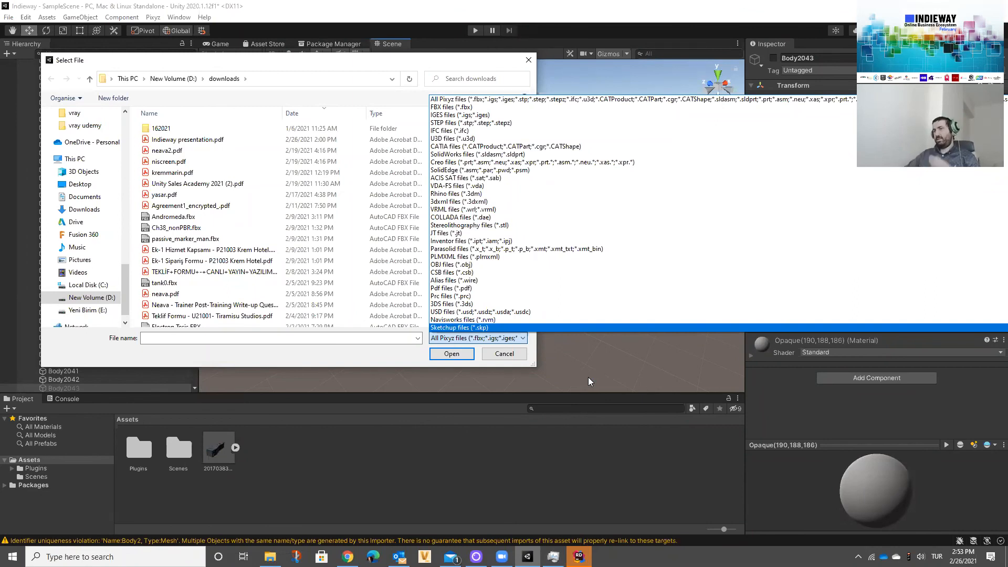
{"action": "left_click", "coordinate": [502, 355]}
{"action": "left_click", "coordinate": [529, 60]}
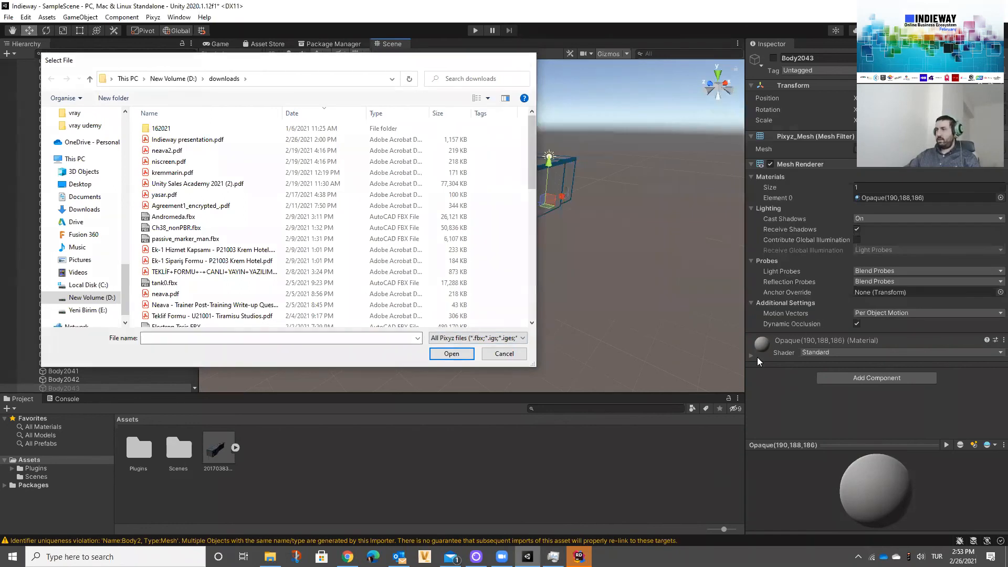